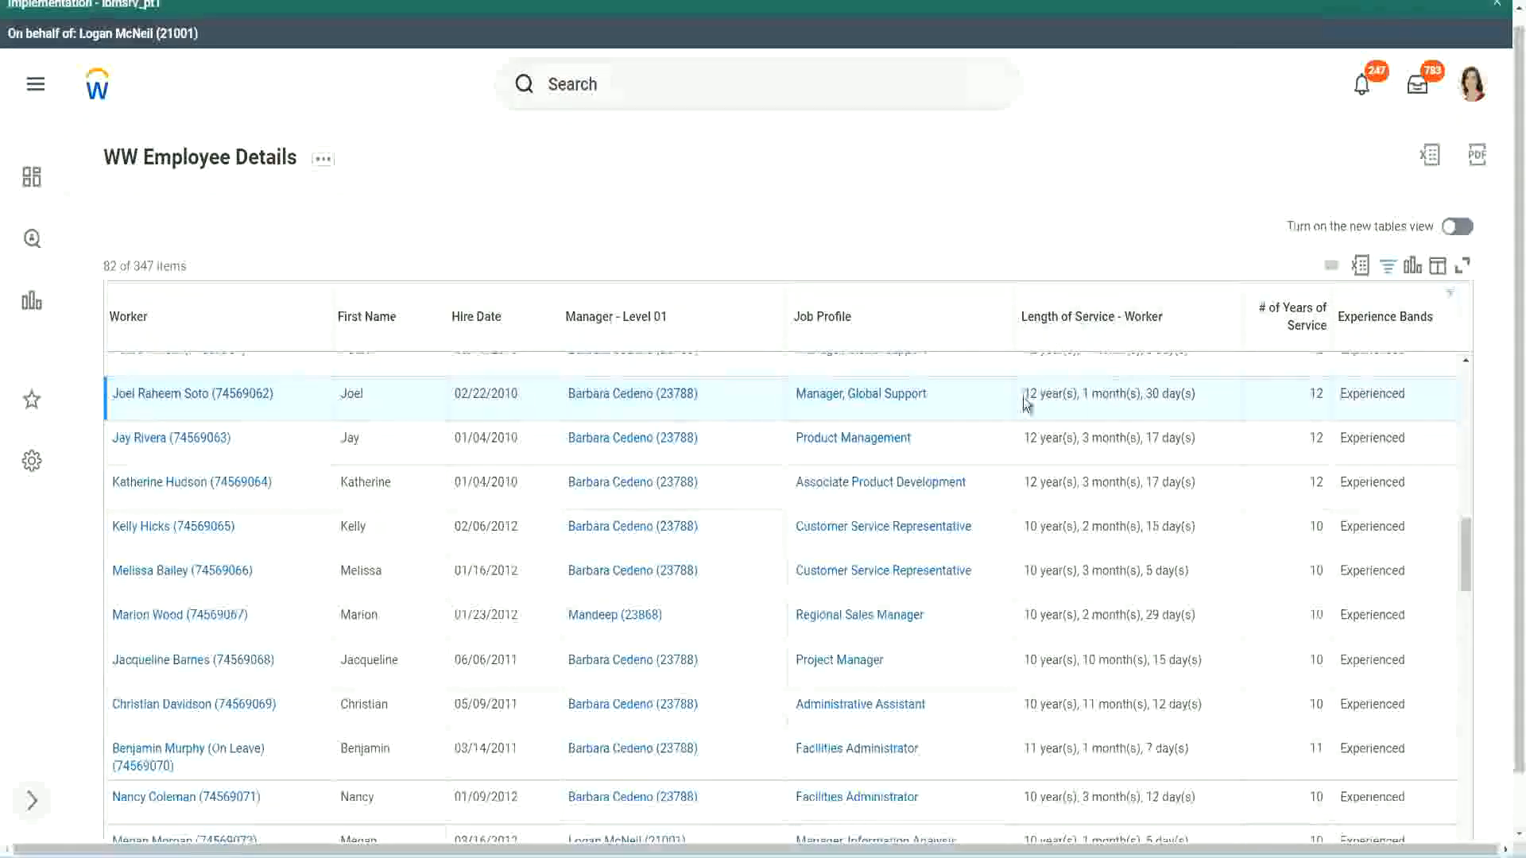
# Compare the length of service with the number of years of service in the Manager, Global Support row hired 02/22/2010
pyautogui.moveTo(1025, 402); pyautogui.dragTo(1031, 402)
pyautogui.click(1073, 392)
pyautogui.doubleClick(1027, 394)
pyautogui.doubleClick(1087, 393)
pyautogui.doubleClick(1152, 393)
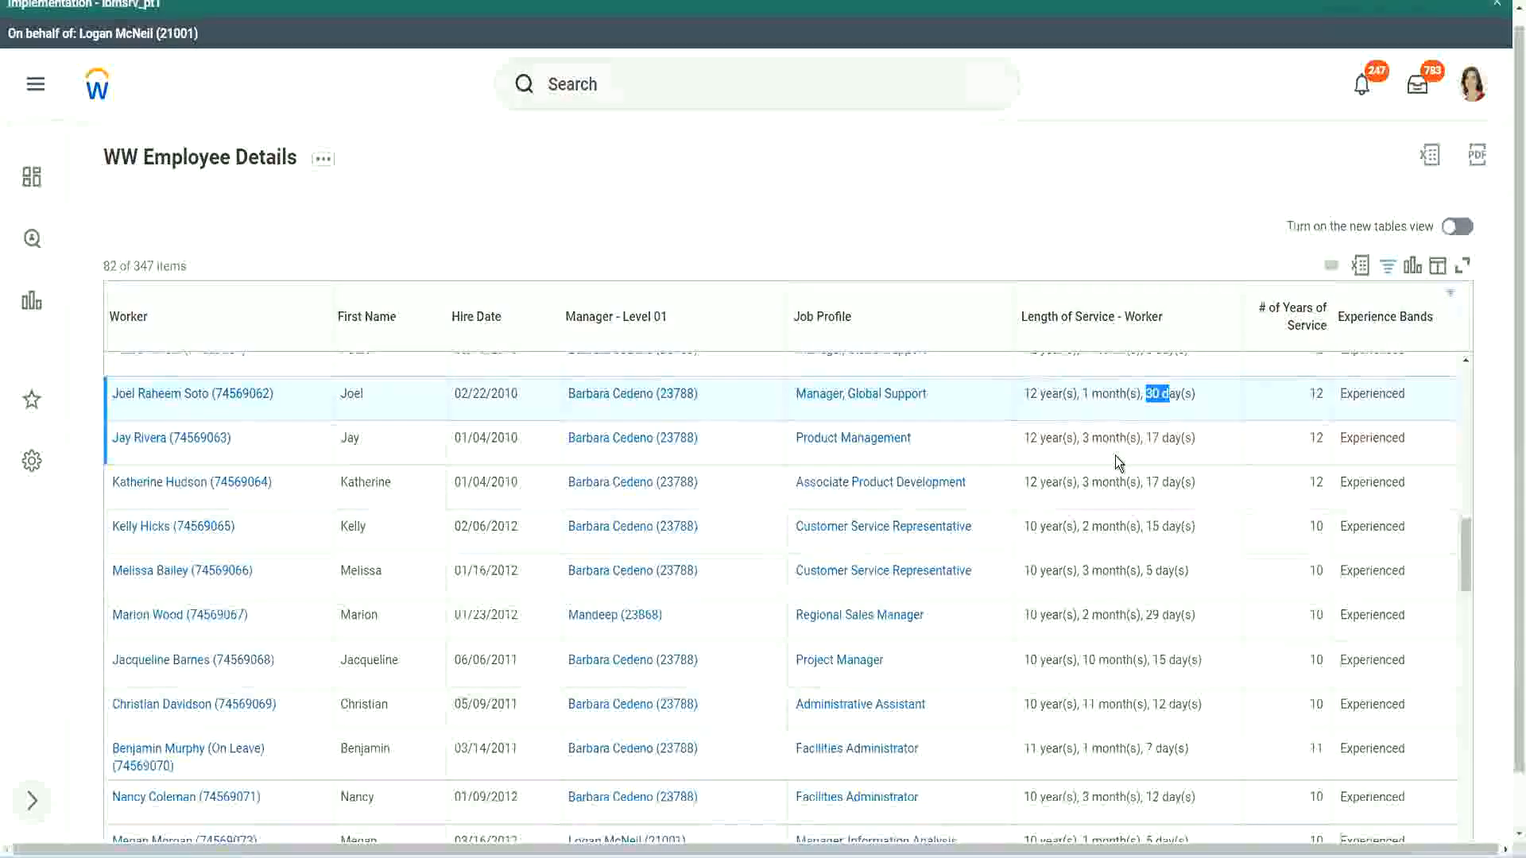
pyautogui.doubleClick(1324, 393)
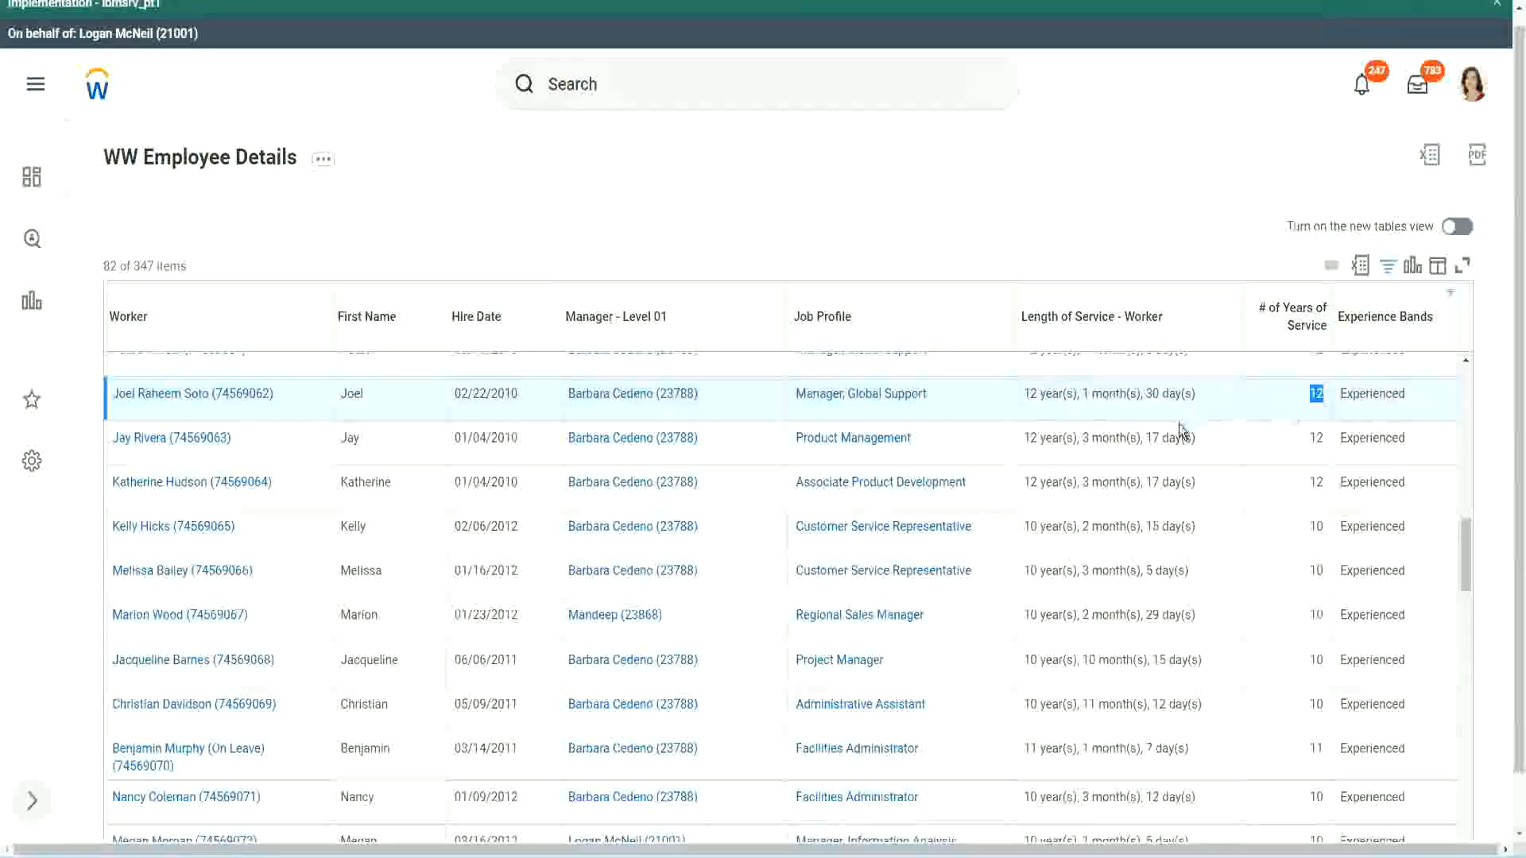
# Compare the length of service with the number of years of service in the Administrative Assistant row hired 05/09/2011
pyautogui.click(1049, 705)
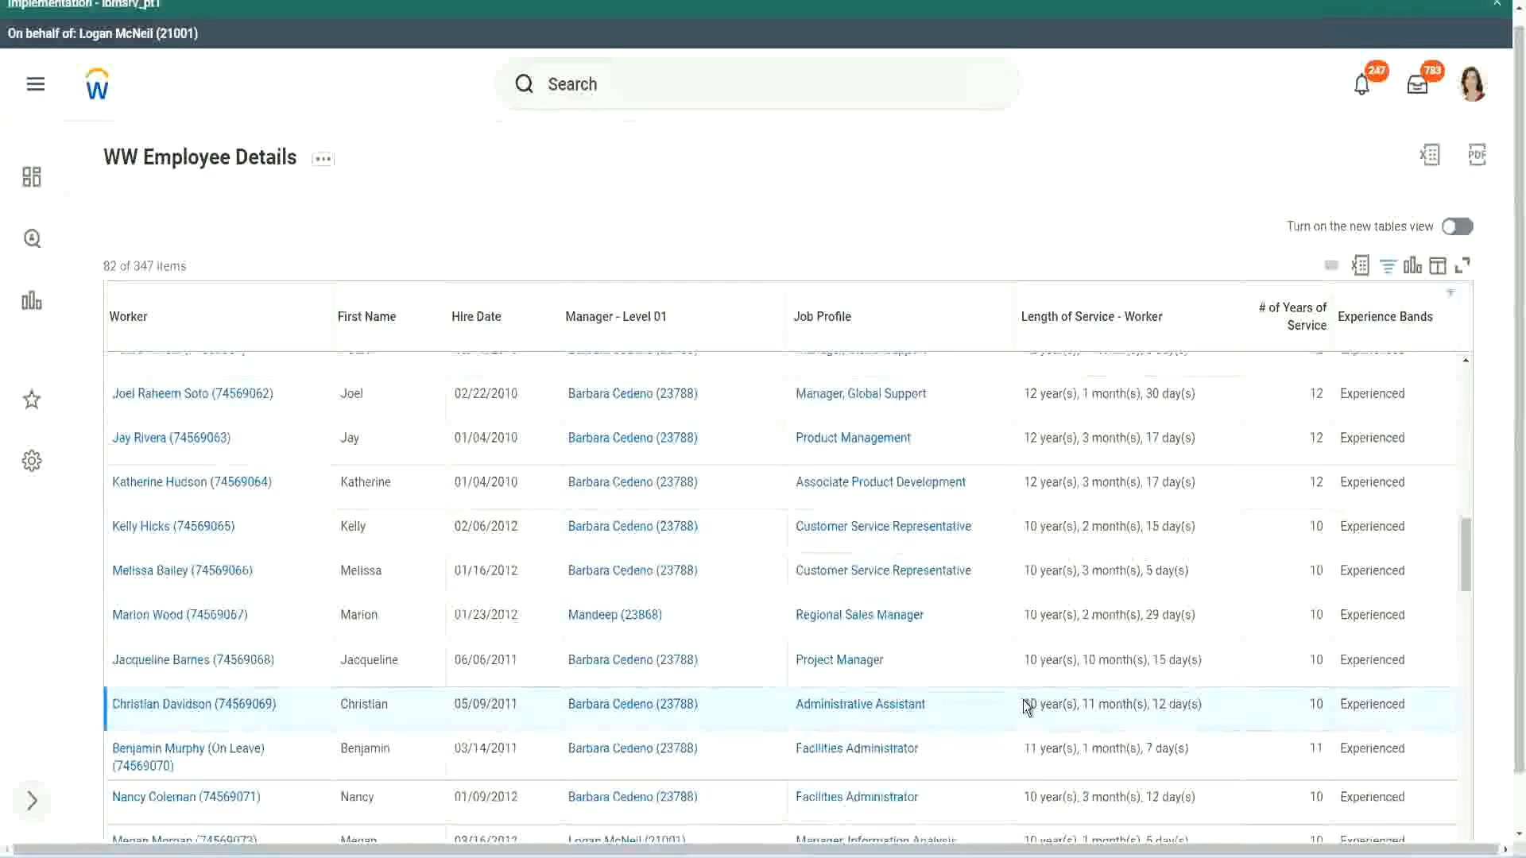
pyautogui.moveTo(1084, 701); pyautogui.dragTo(1166, 704)
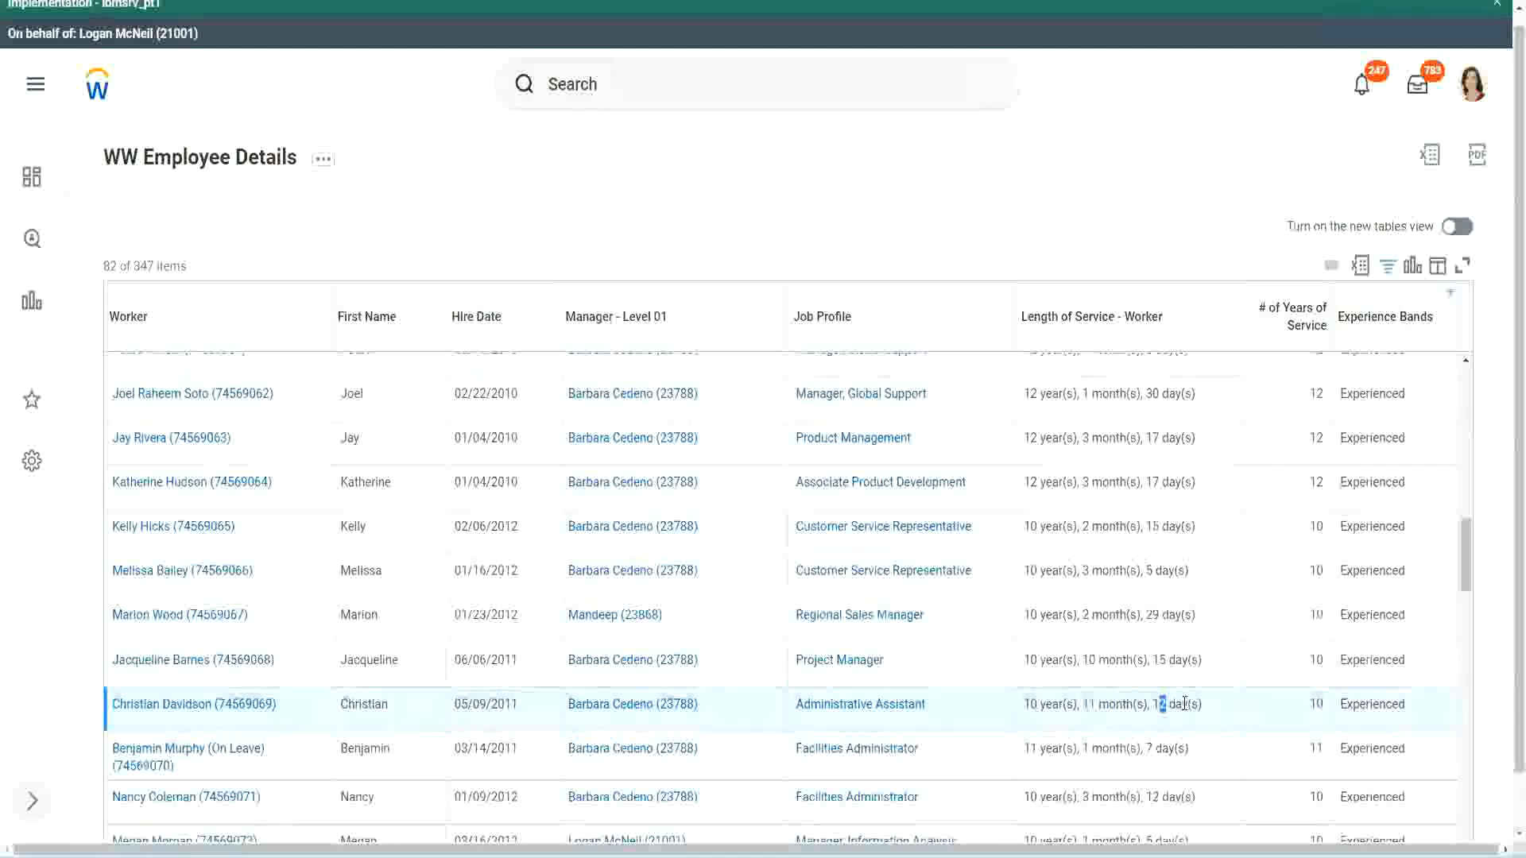
pyautogui.click(1185, 703)
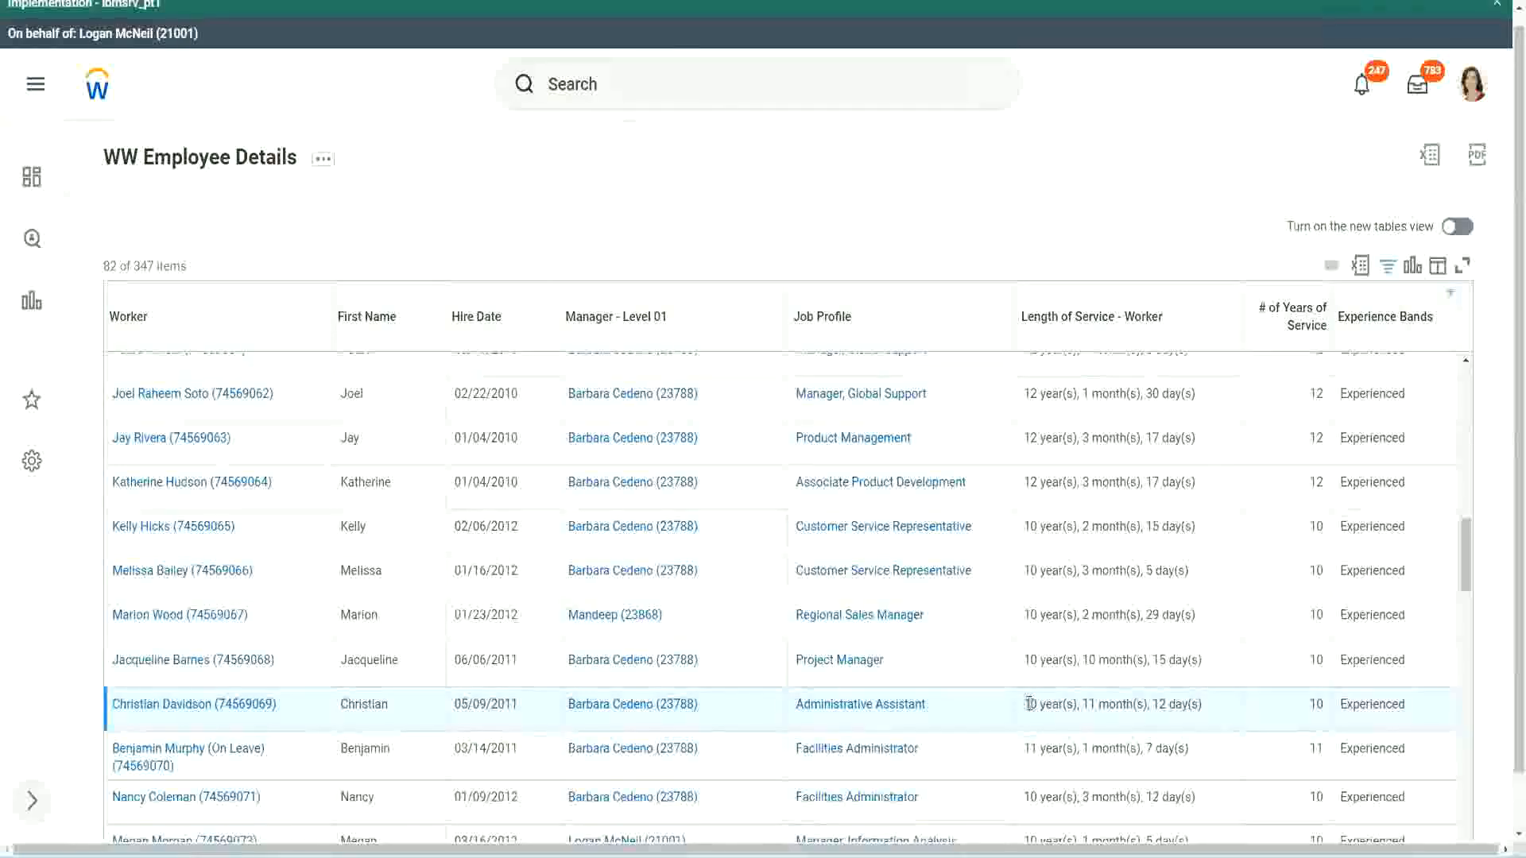
pyautogui.doubleClick(1316, 704)
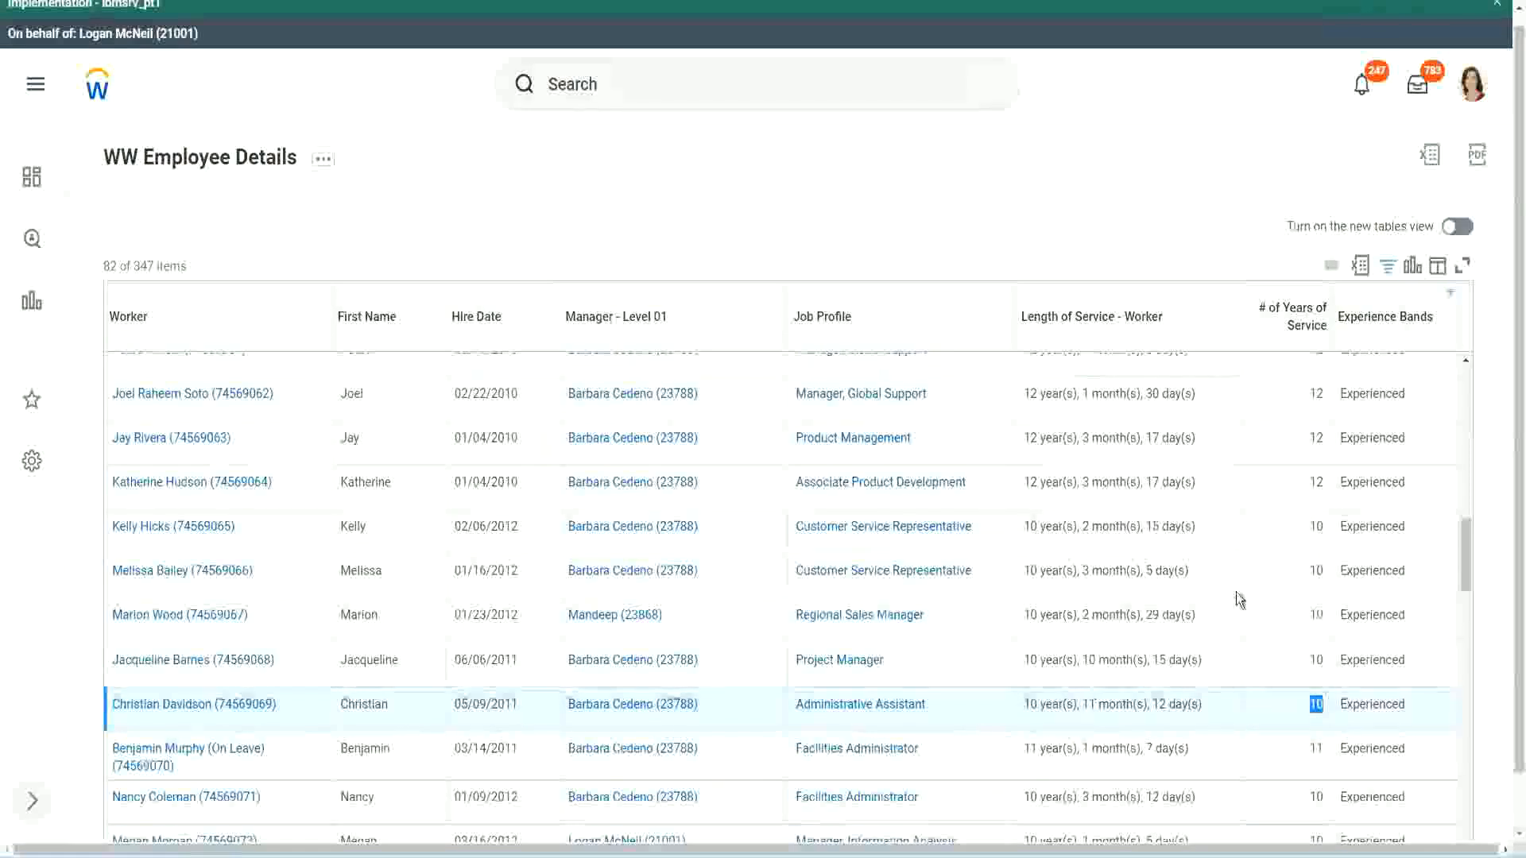
pyautogui.click(1311, 488)
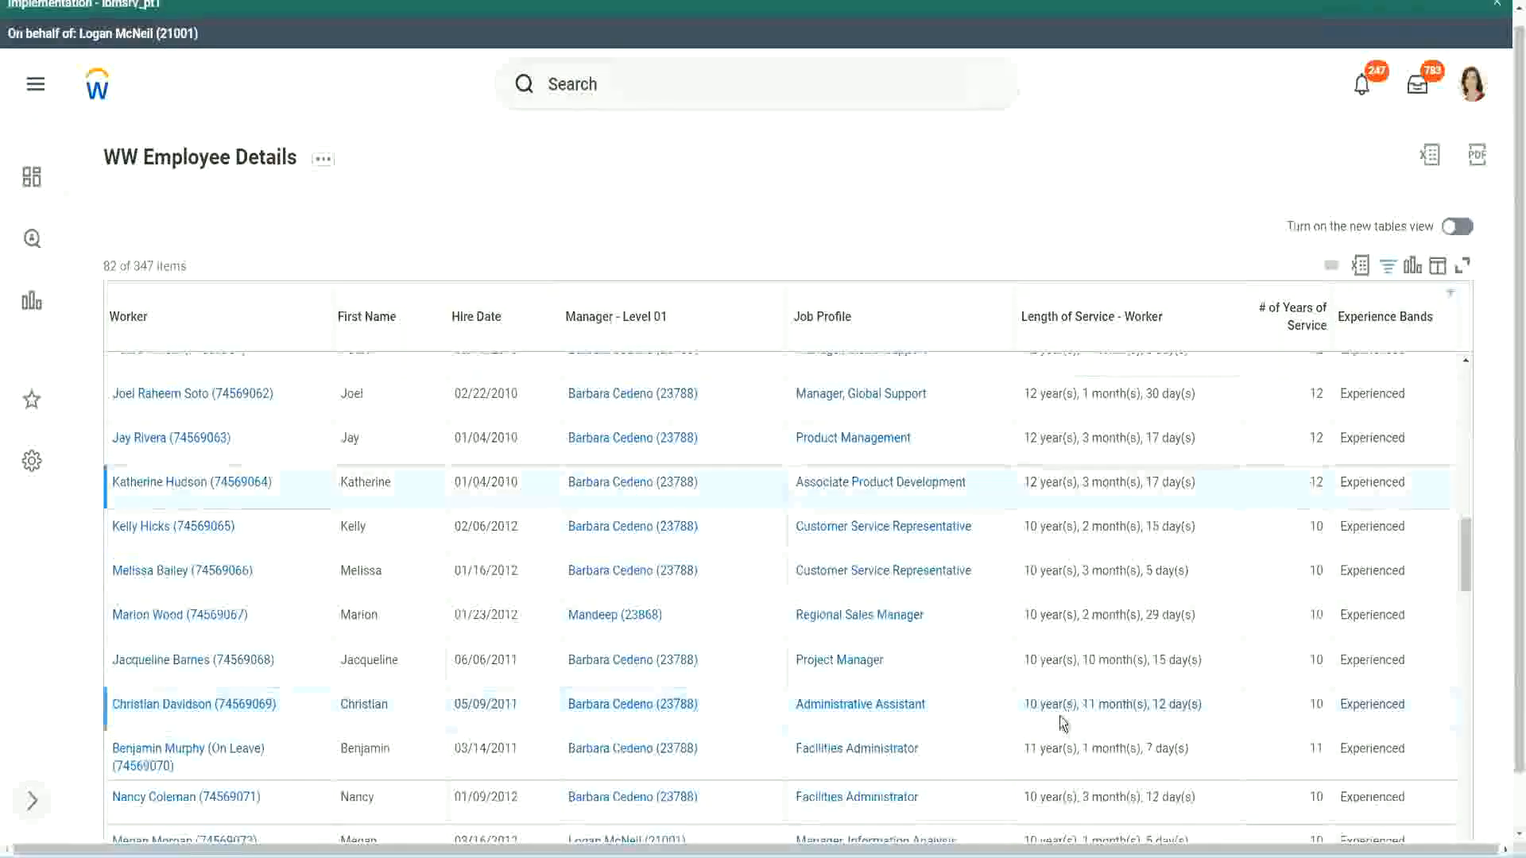
pyautogui.doubleClick(1031, 705)
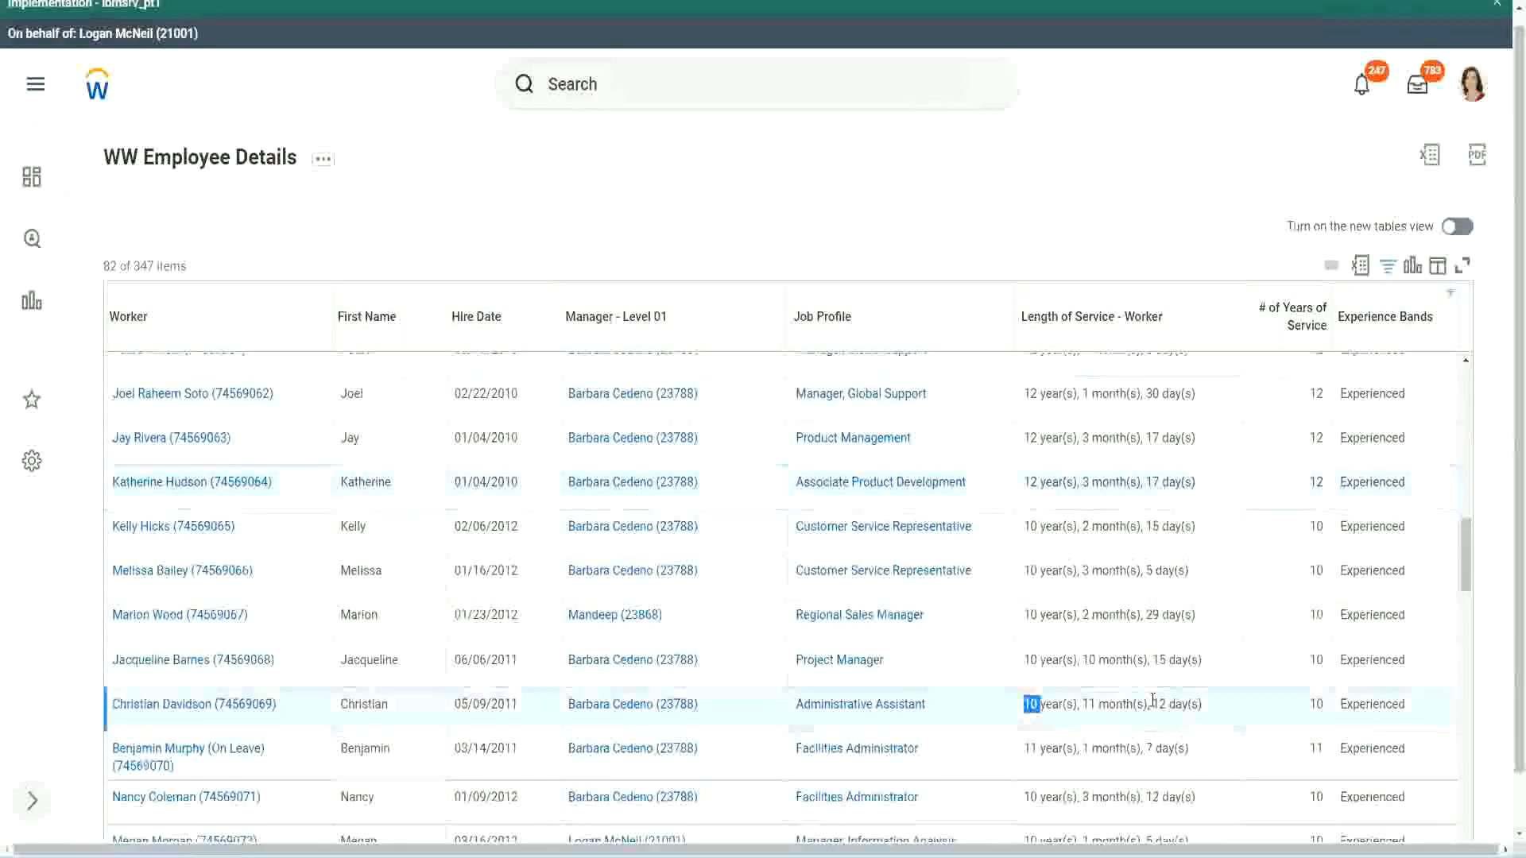
pyautogui.click(1153, 701)
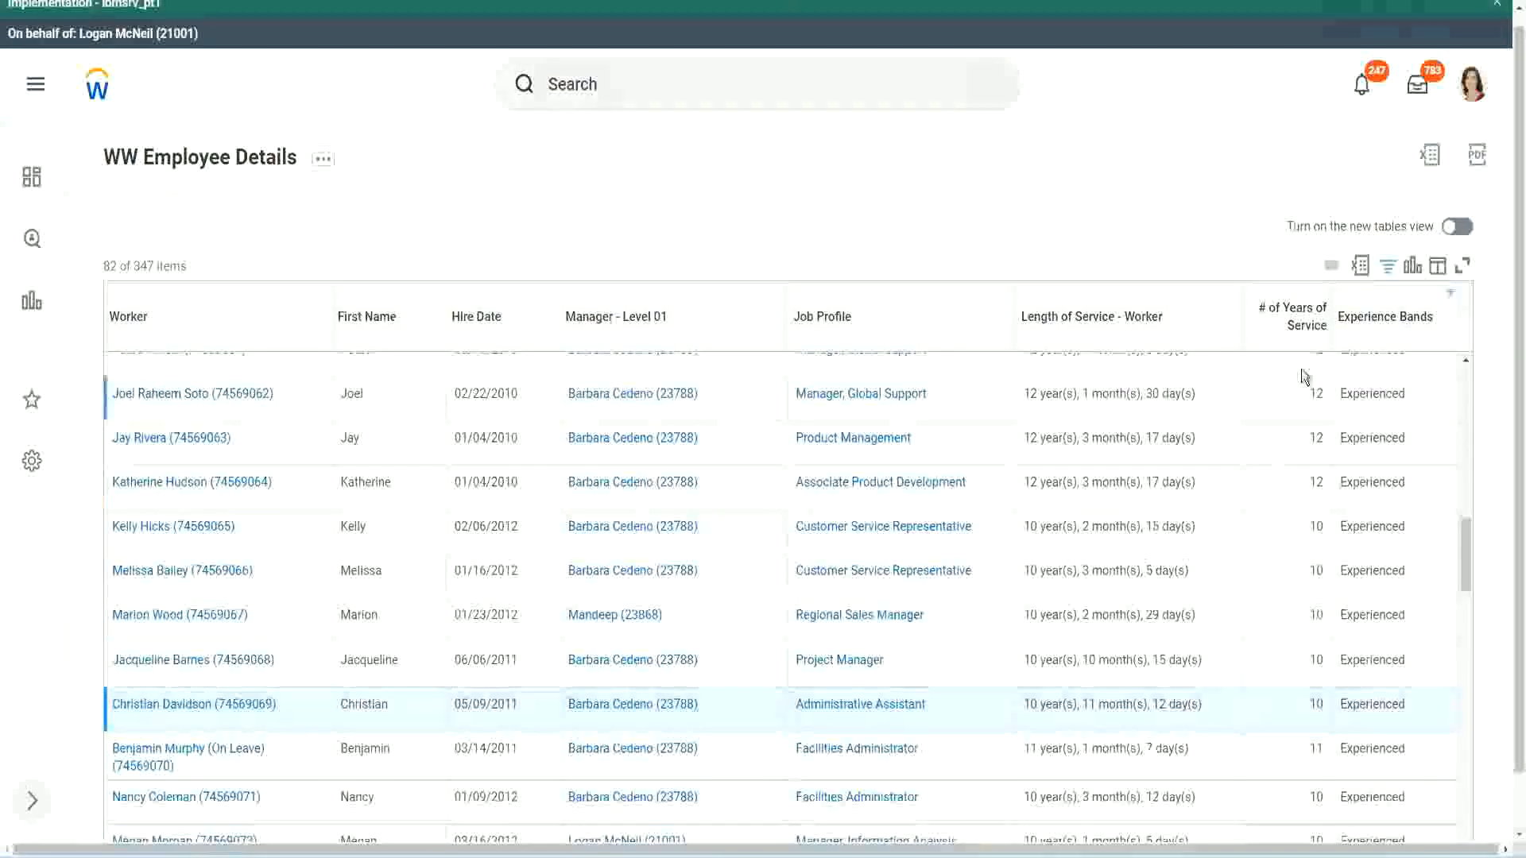
# Check how length of service converts to whole years across the Global Support, Administrative Assistant and Project Manager rows
pyautogui.moveTo(1309, 391); pyautogui.dragTo(1324, 393)
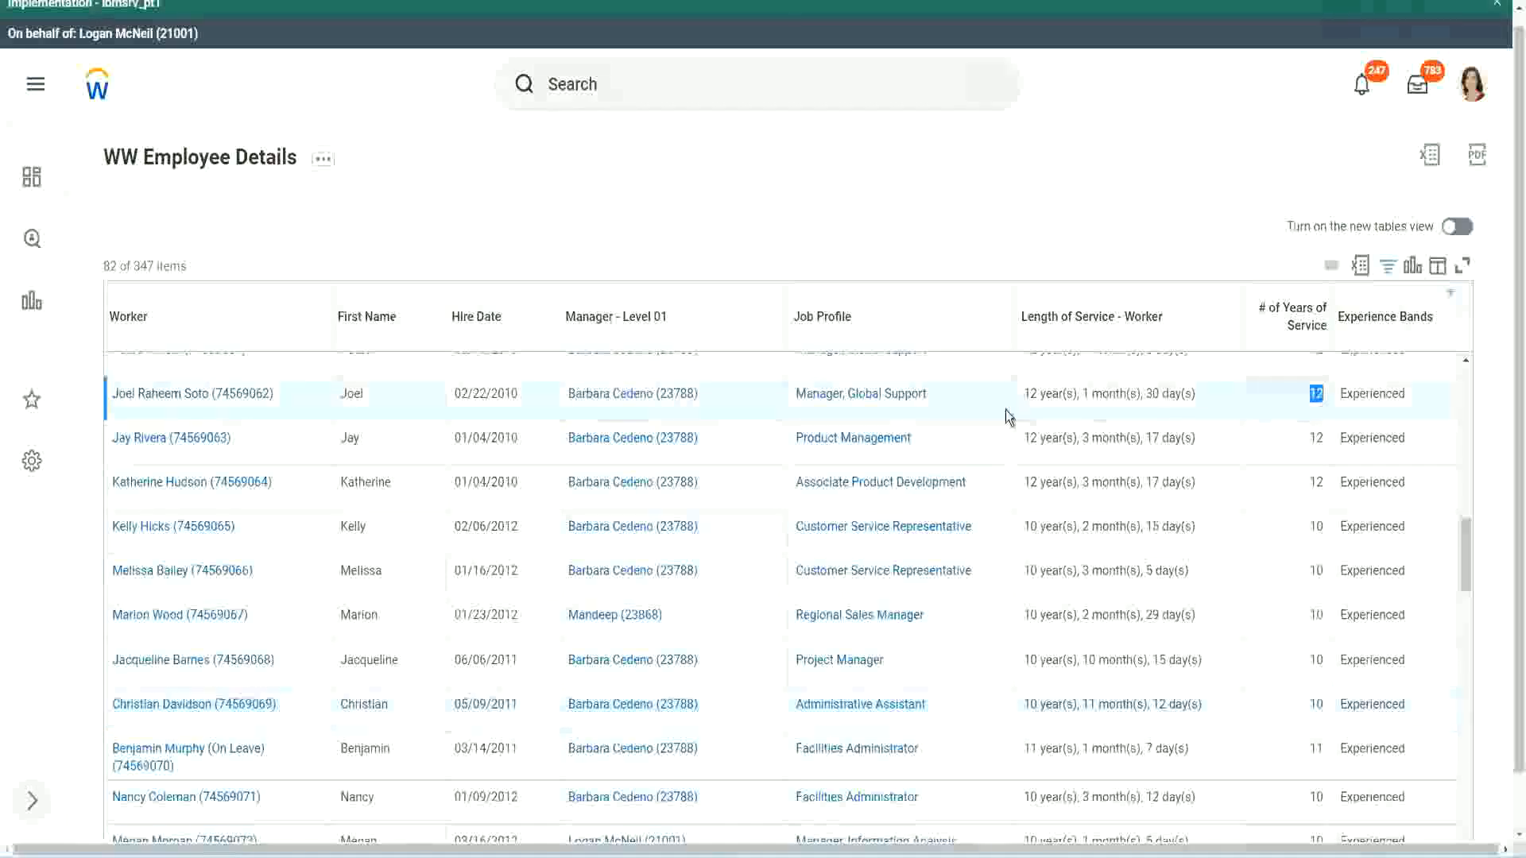
pyautogui.moveTo(1024, 394); pyautogui.dragTo(1219, 392)
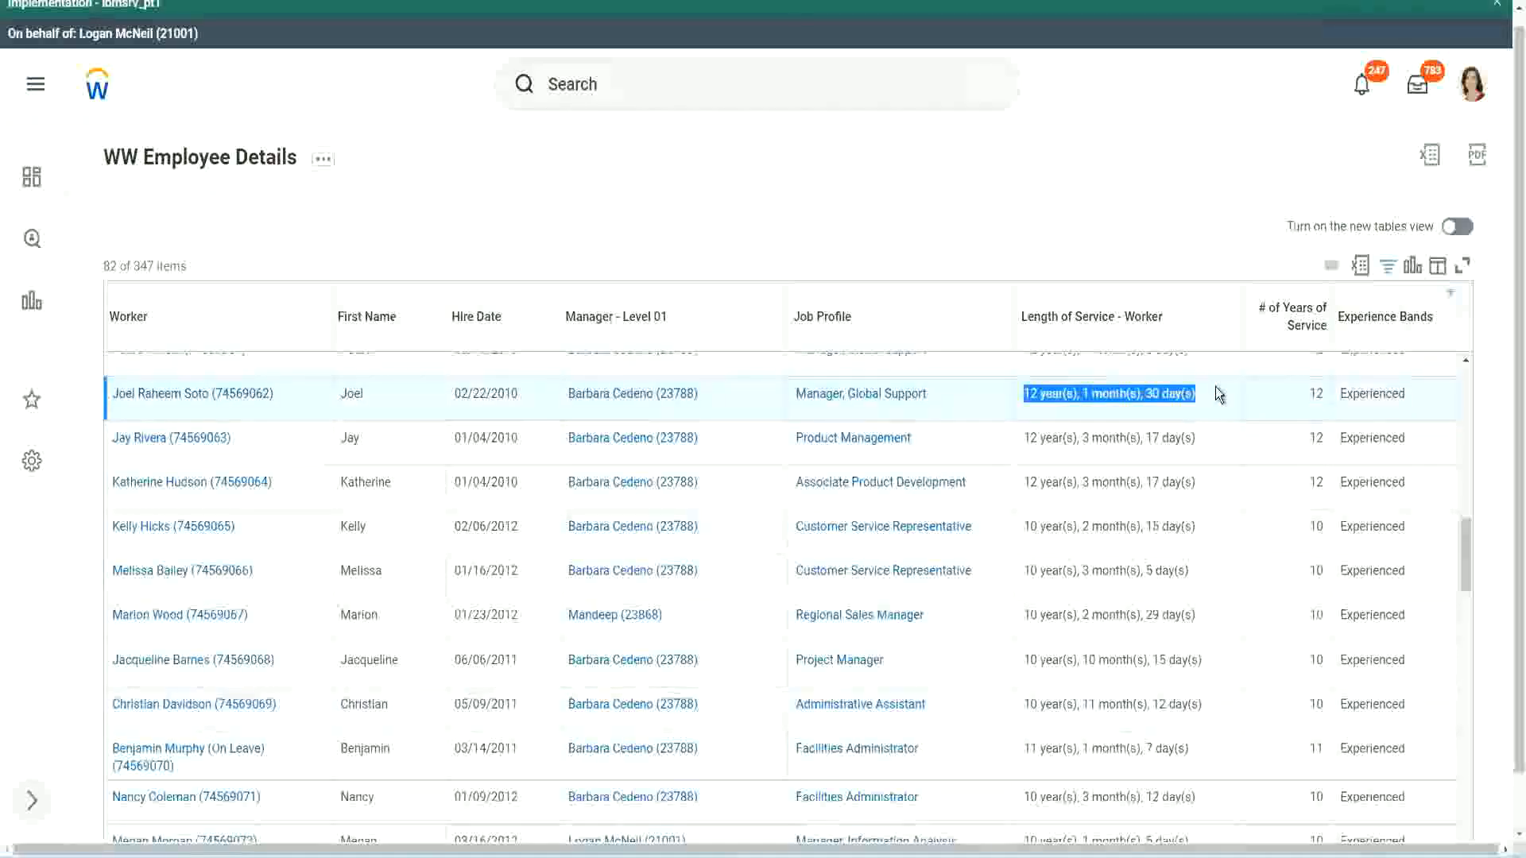
pyautogui.click(1184, 702)
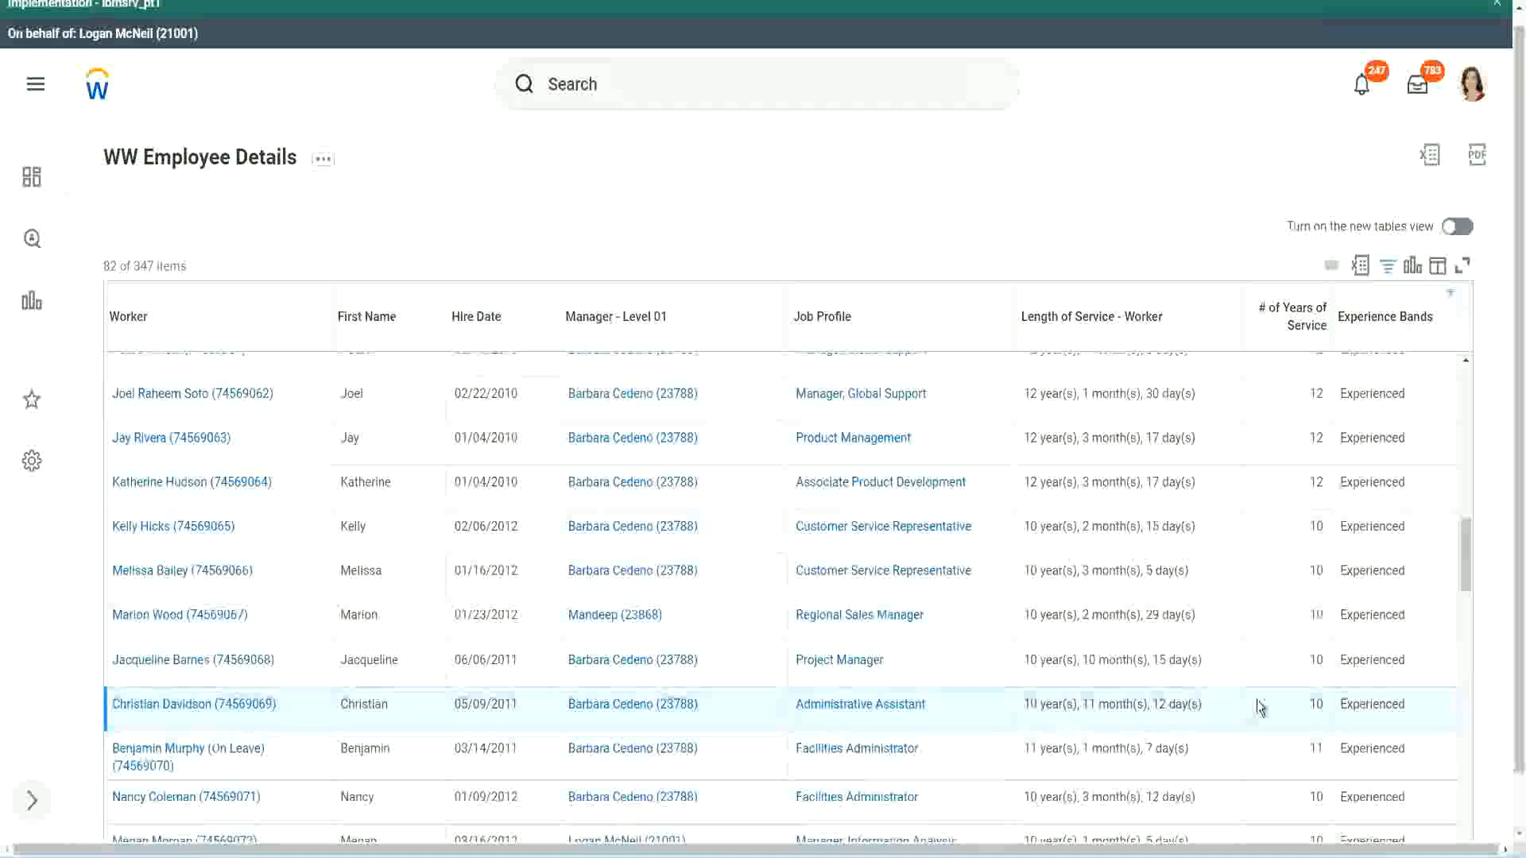
pyautogui.doubleClick(1317, 703)
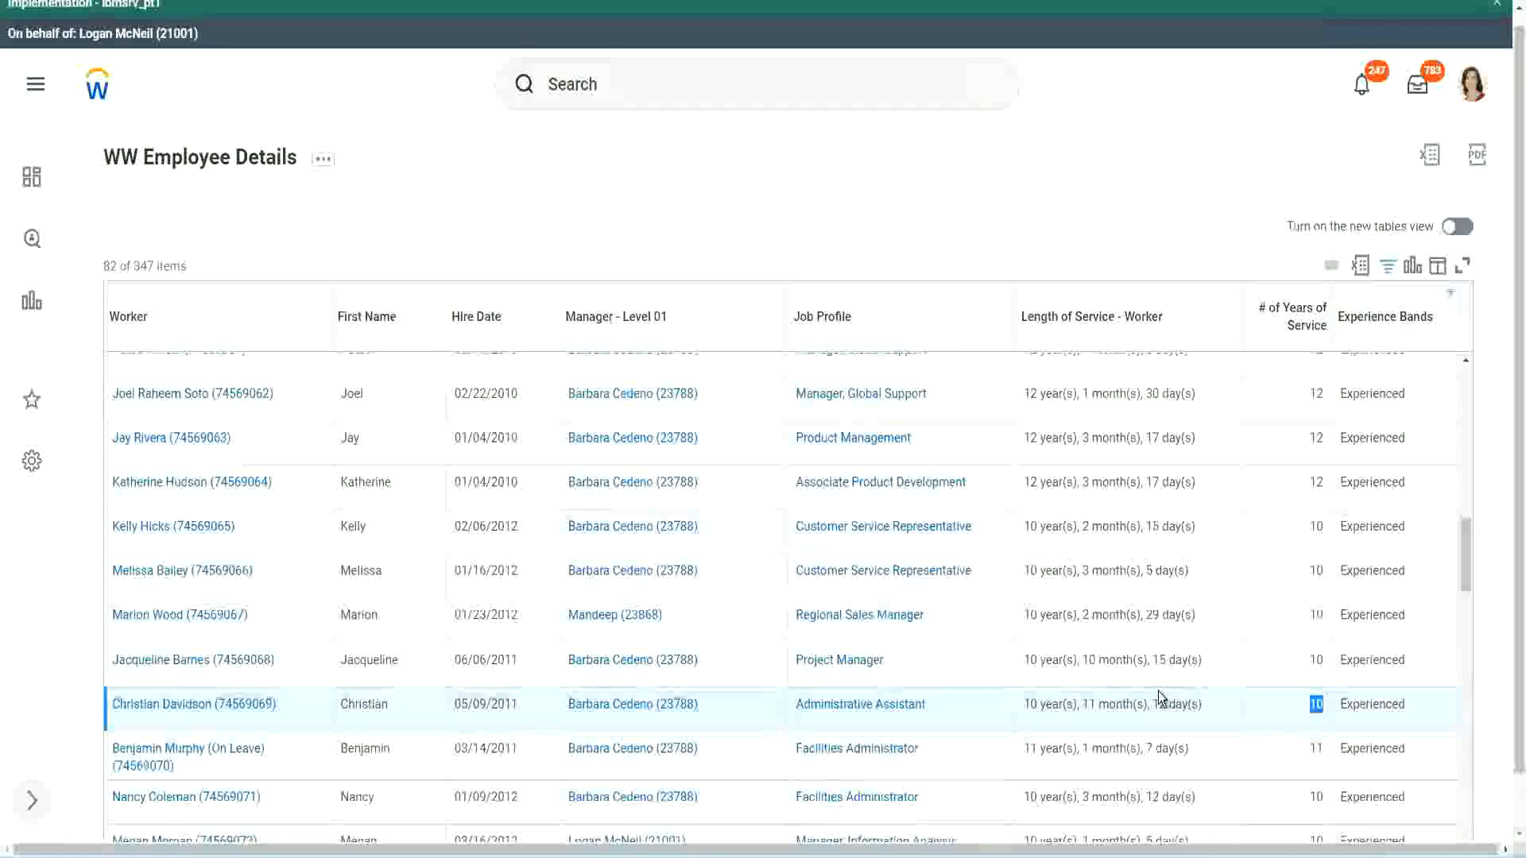
pyautogui.click(1261, 709)
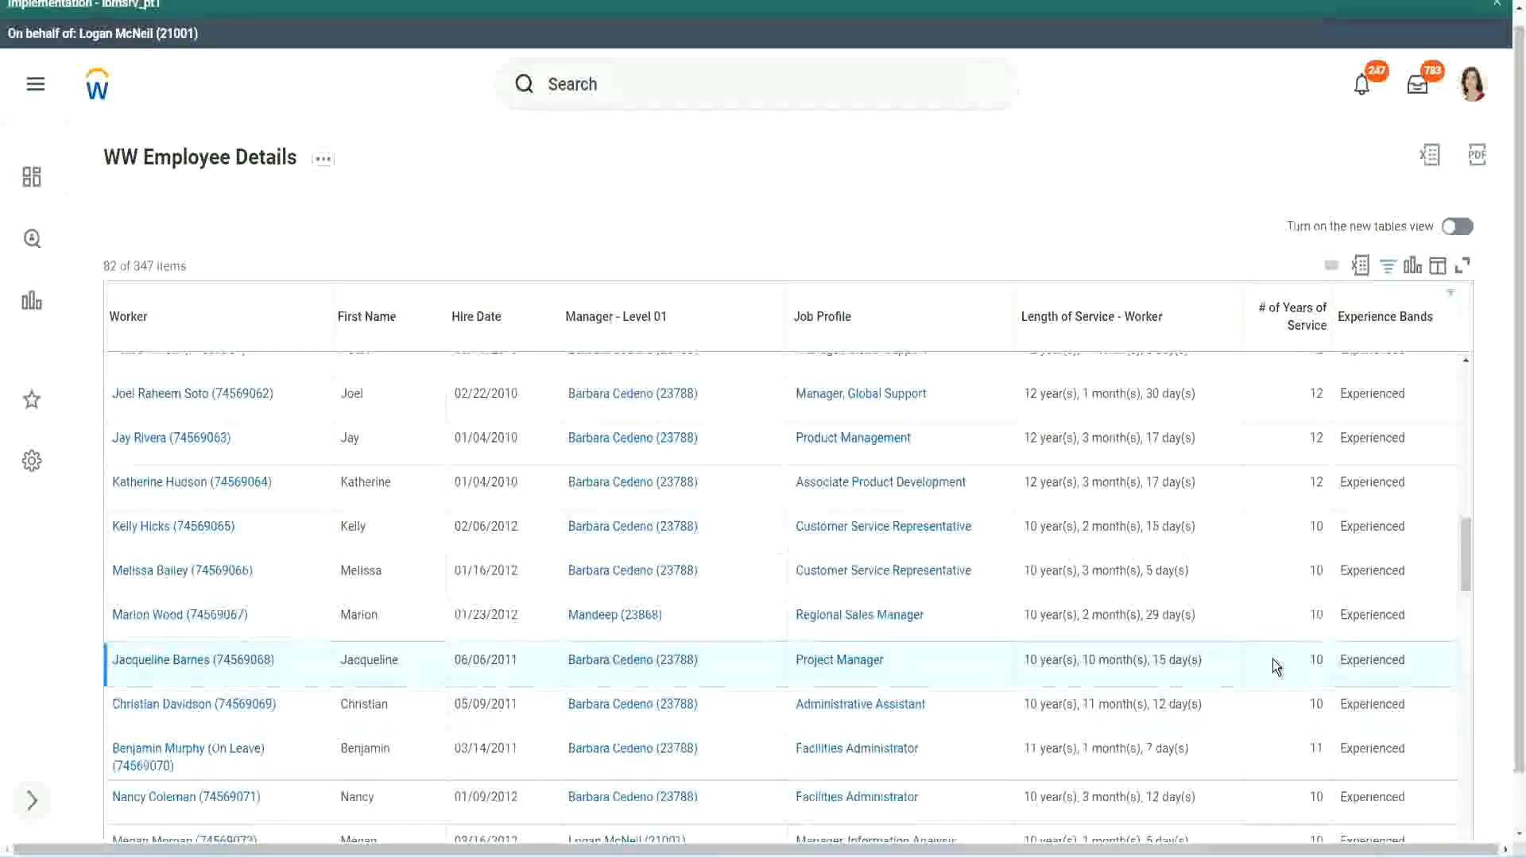
pyautogui.doubleClick(1314, 658)
pyautogui.click(1314, 659)
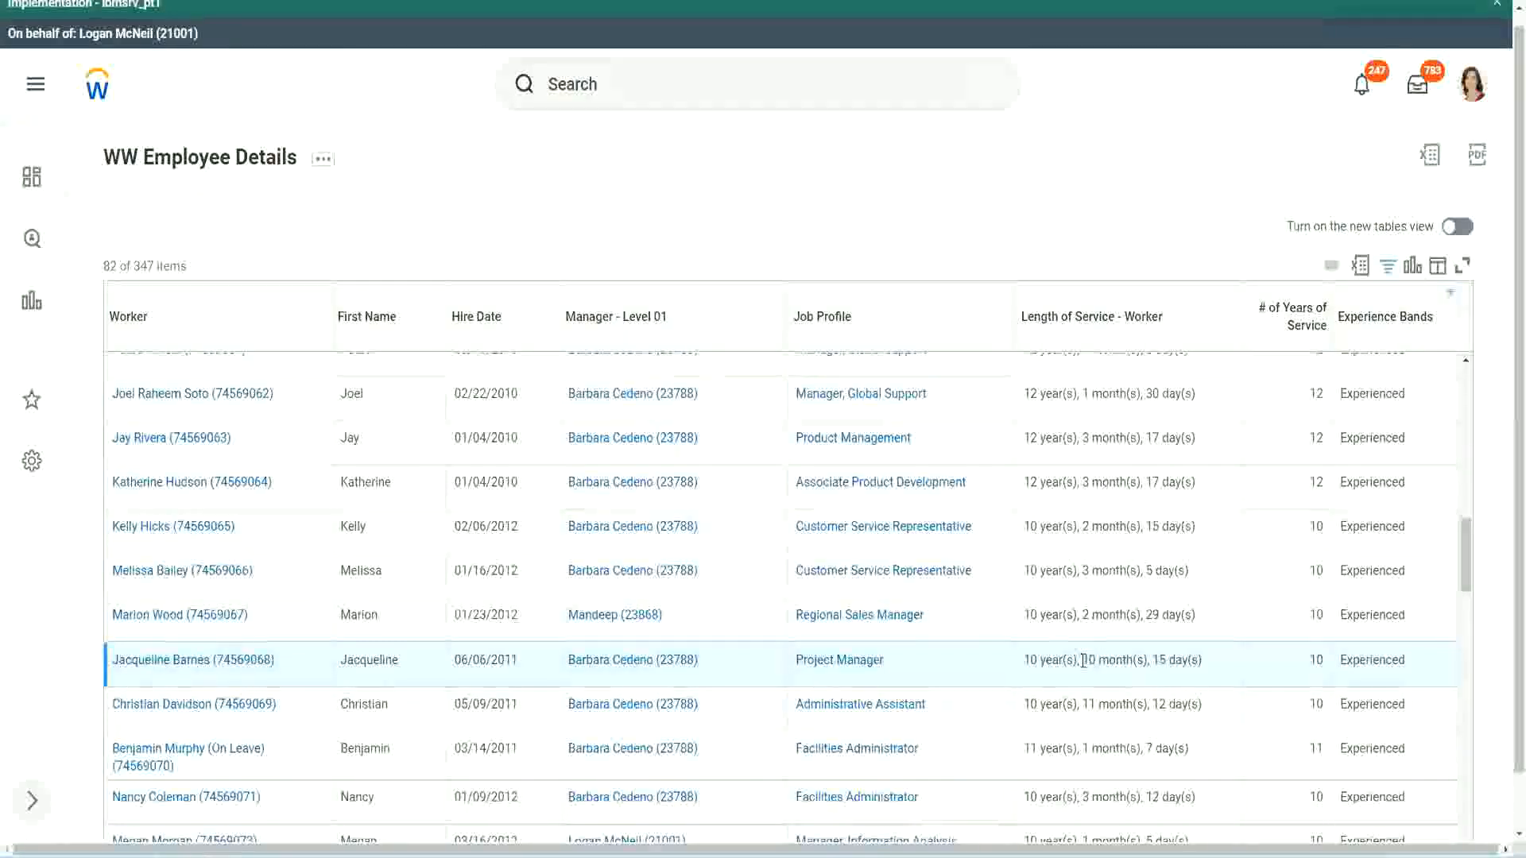
pyautogui.moveTo(1084, 661); pyautogui.dragTo(1099, 661)
pyautogui.click(1140, 661)
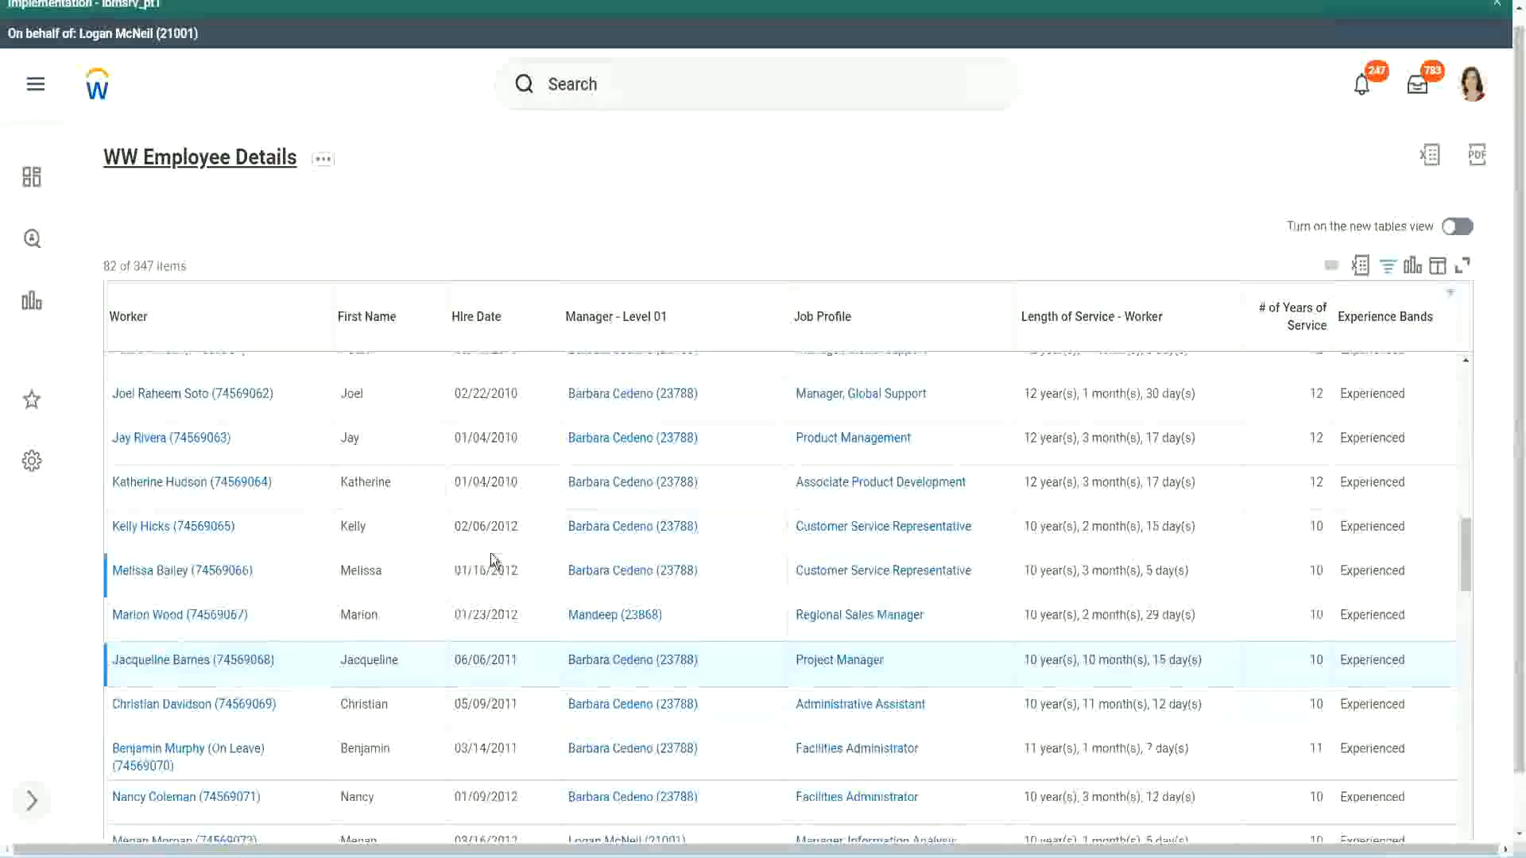
# Open the calculated field behind the Experience Bands column of the report definition in a new tab
pyautogui.scroll(-4, 509, 550)
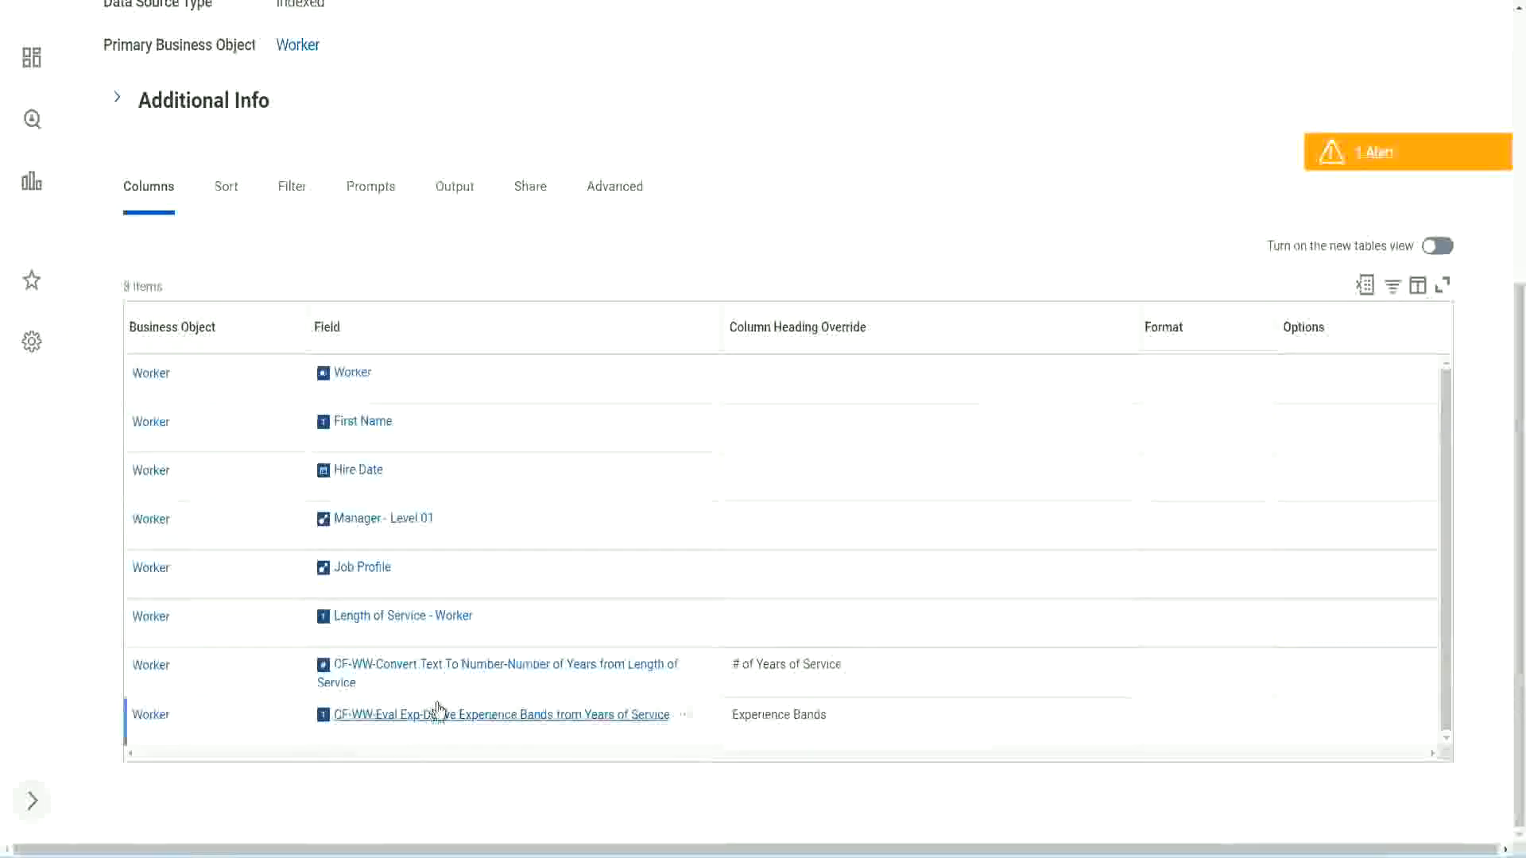
pyautogui.rightClick(414, 720)
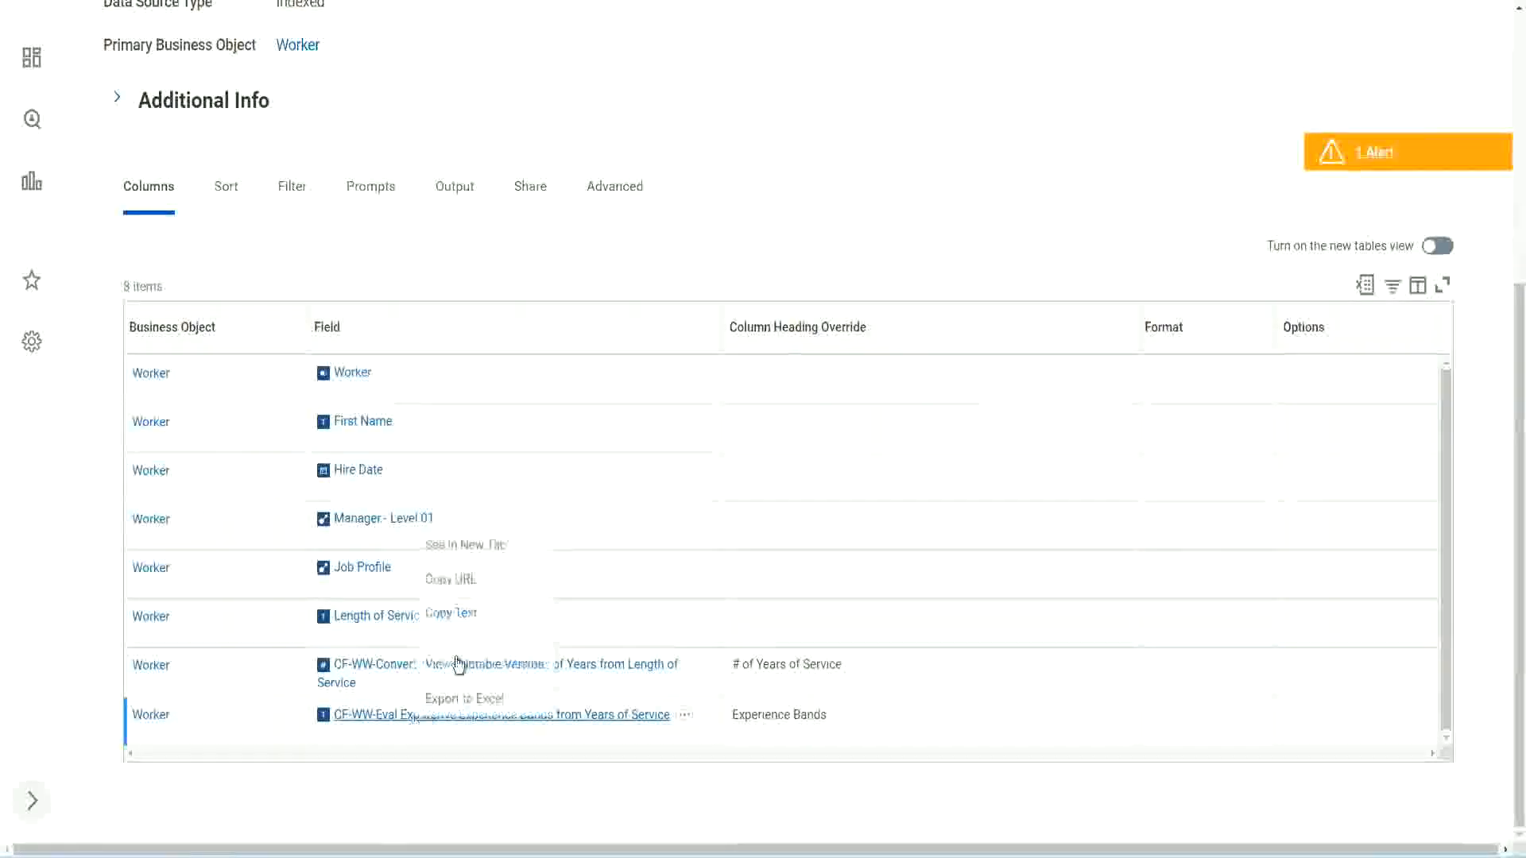
pyautogui.click(480, 545)
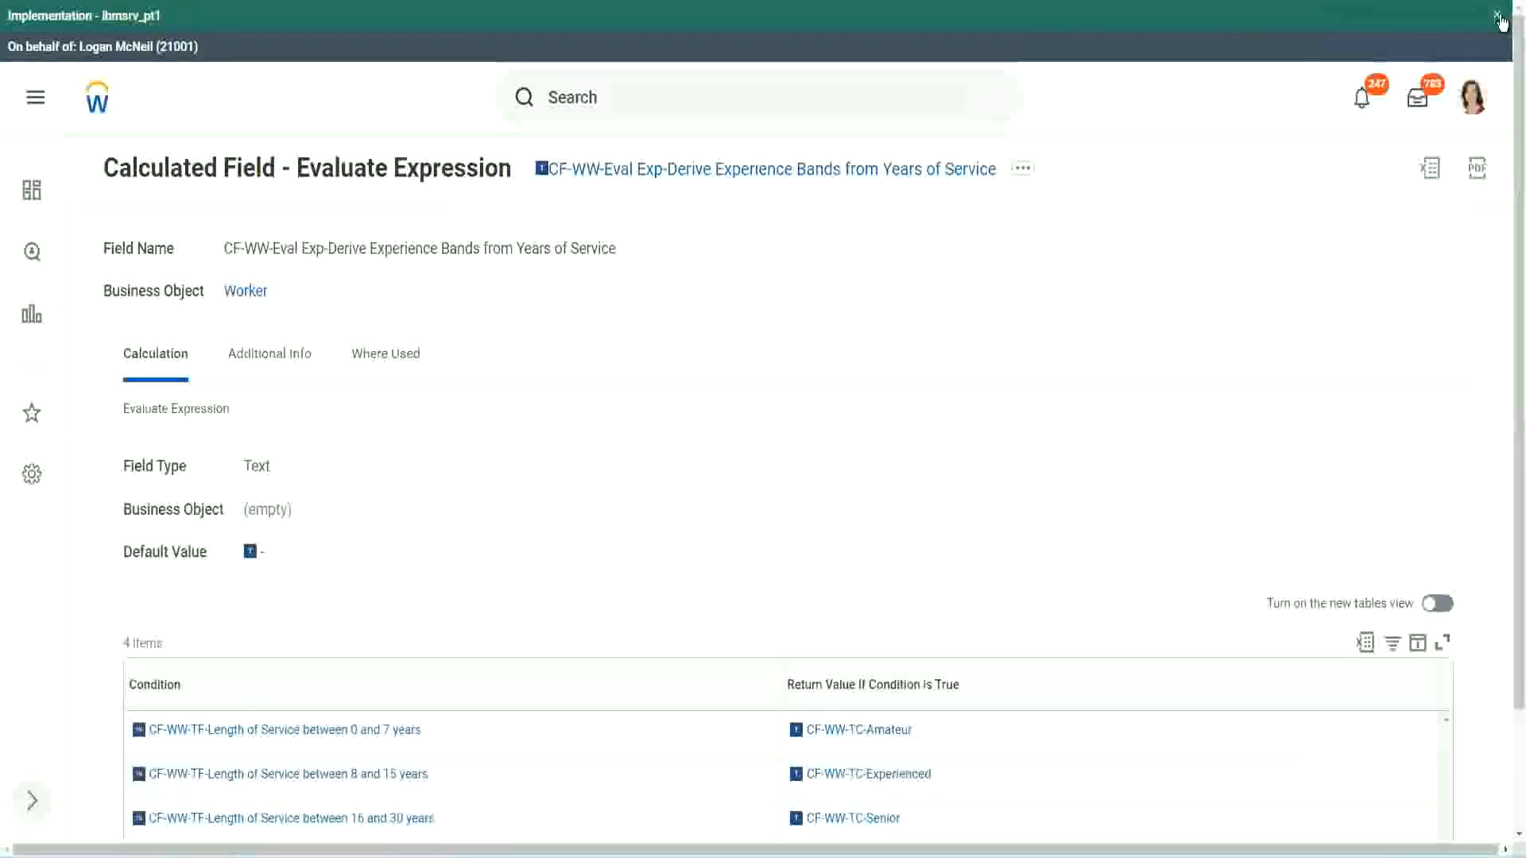
# Examine the Evaluate Expression field's conditions and return values, and copy the calculated field's full name
pyautogui.click(1497, 16)
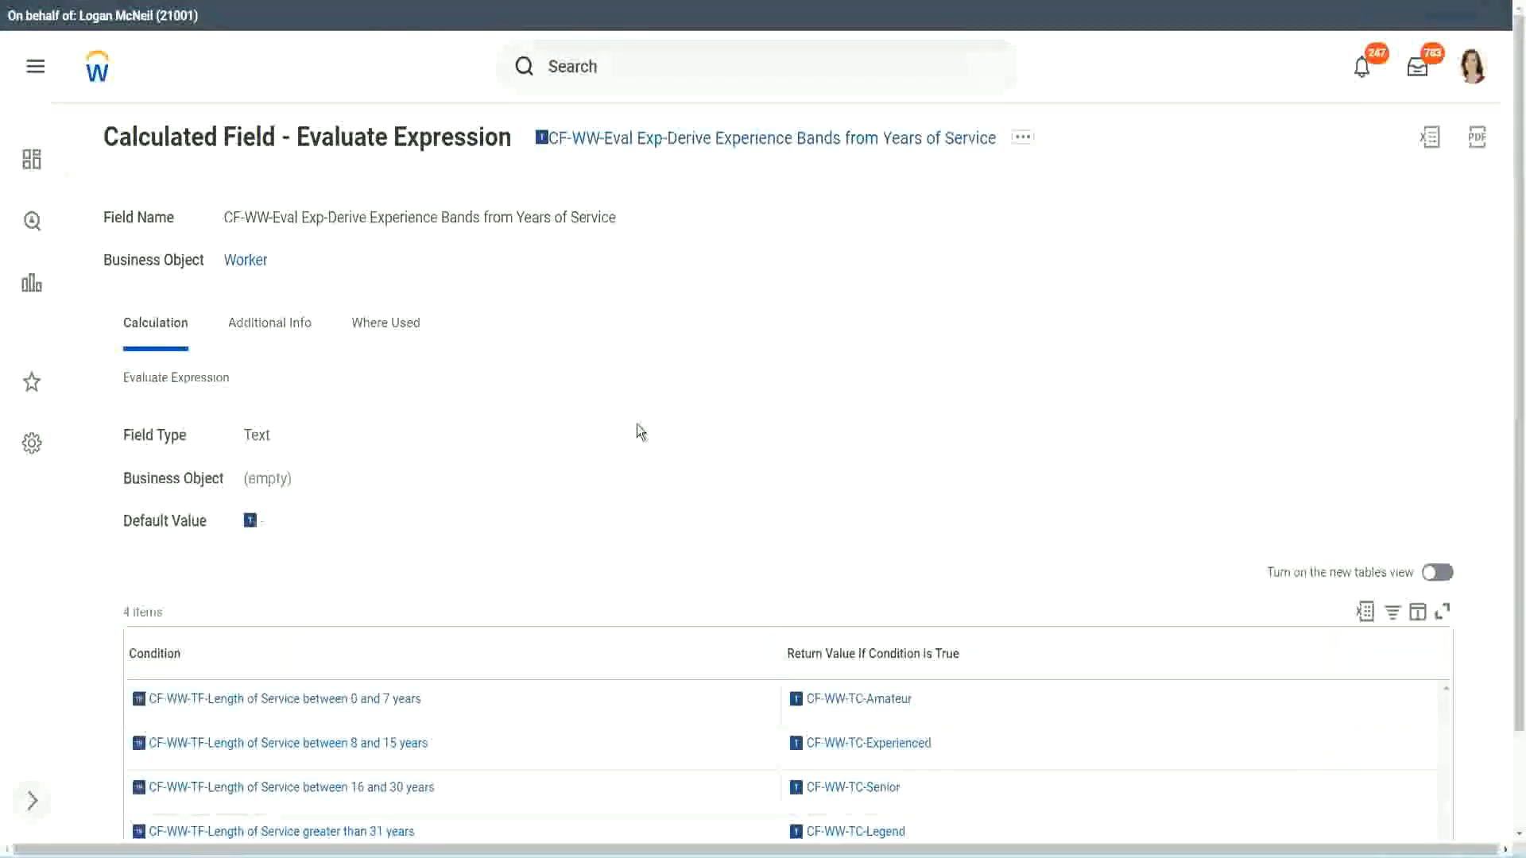
pyautogui.scroll(-2, 628, 433)
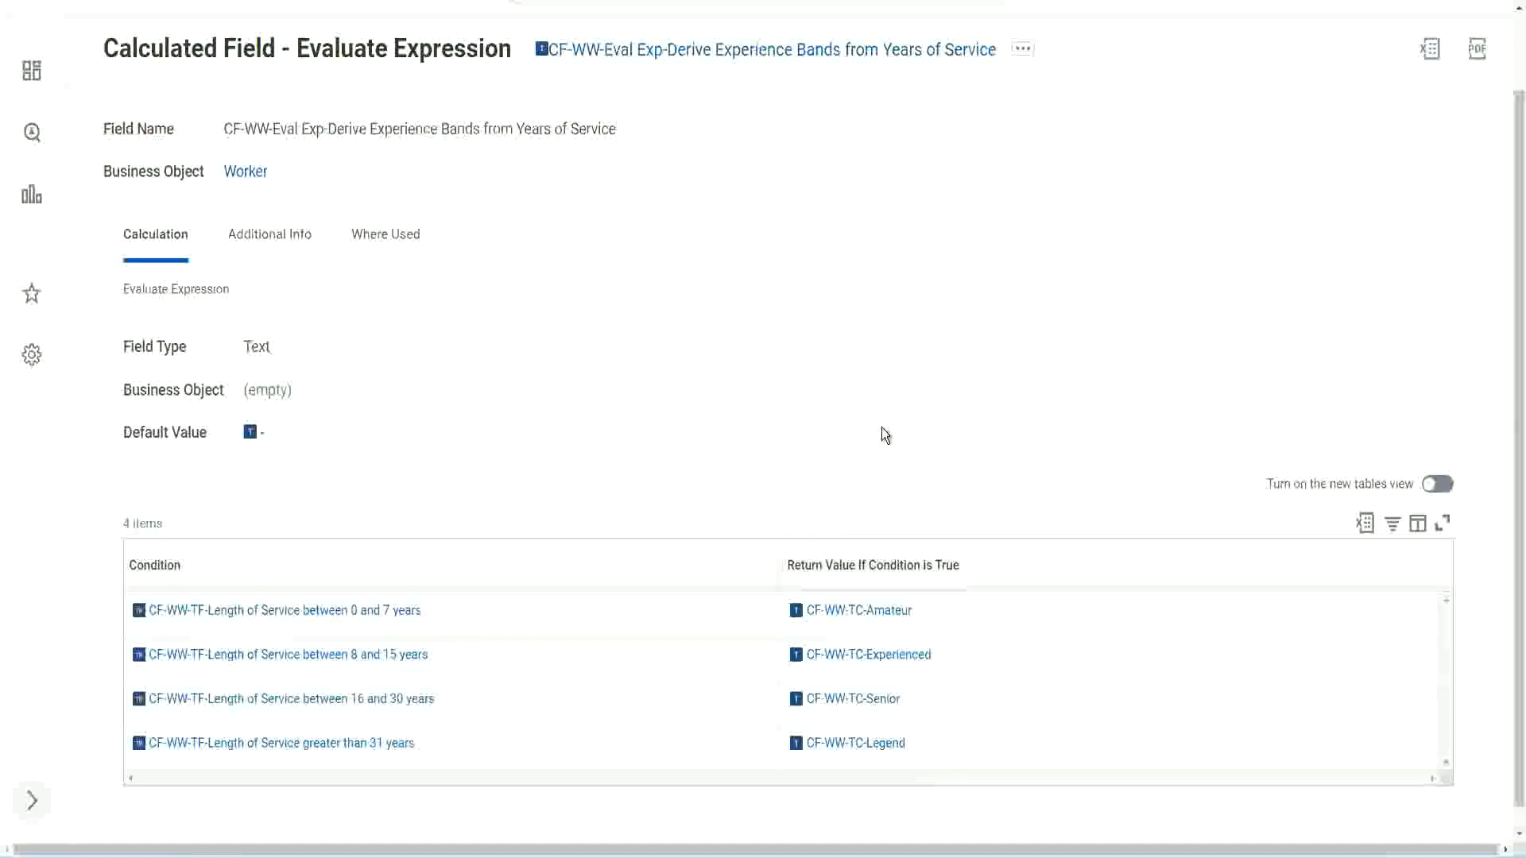
pyautogui.click(692, 561)
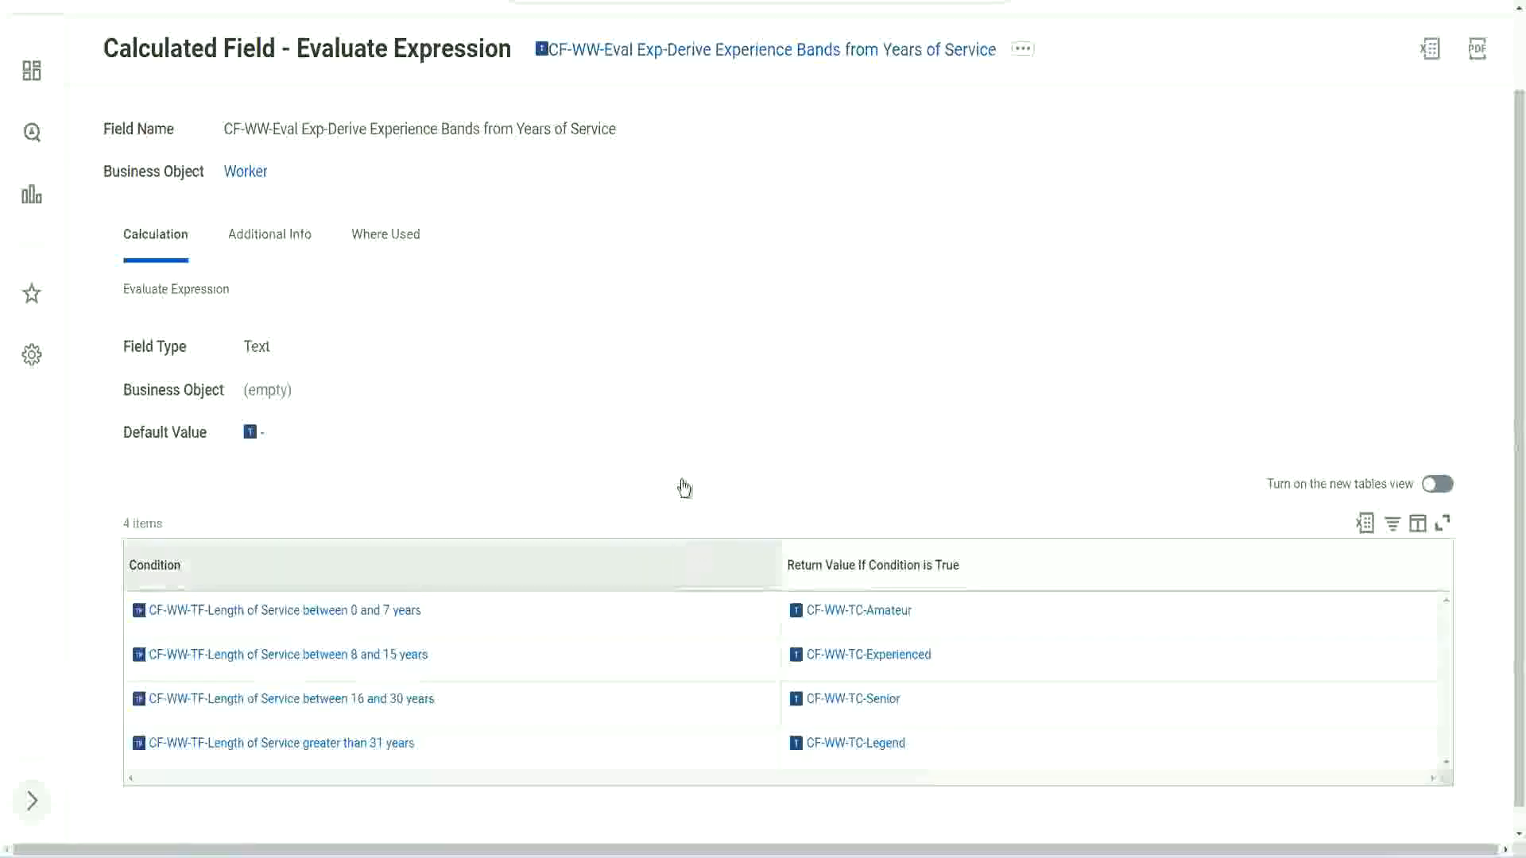
pyautogui.click(683, 366)
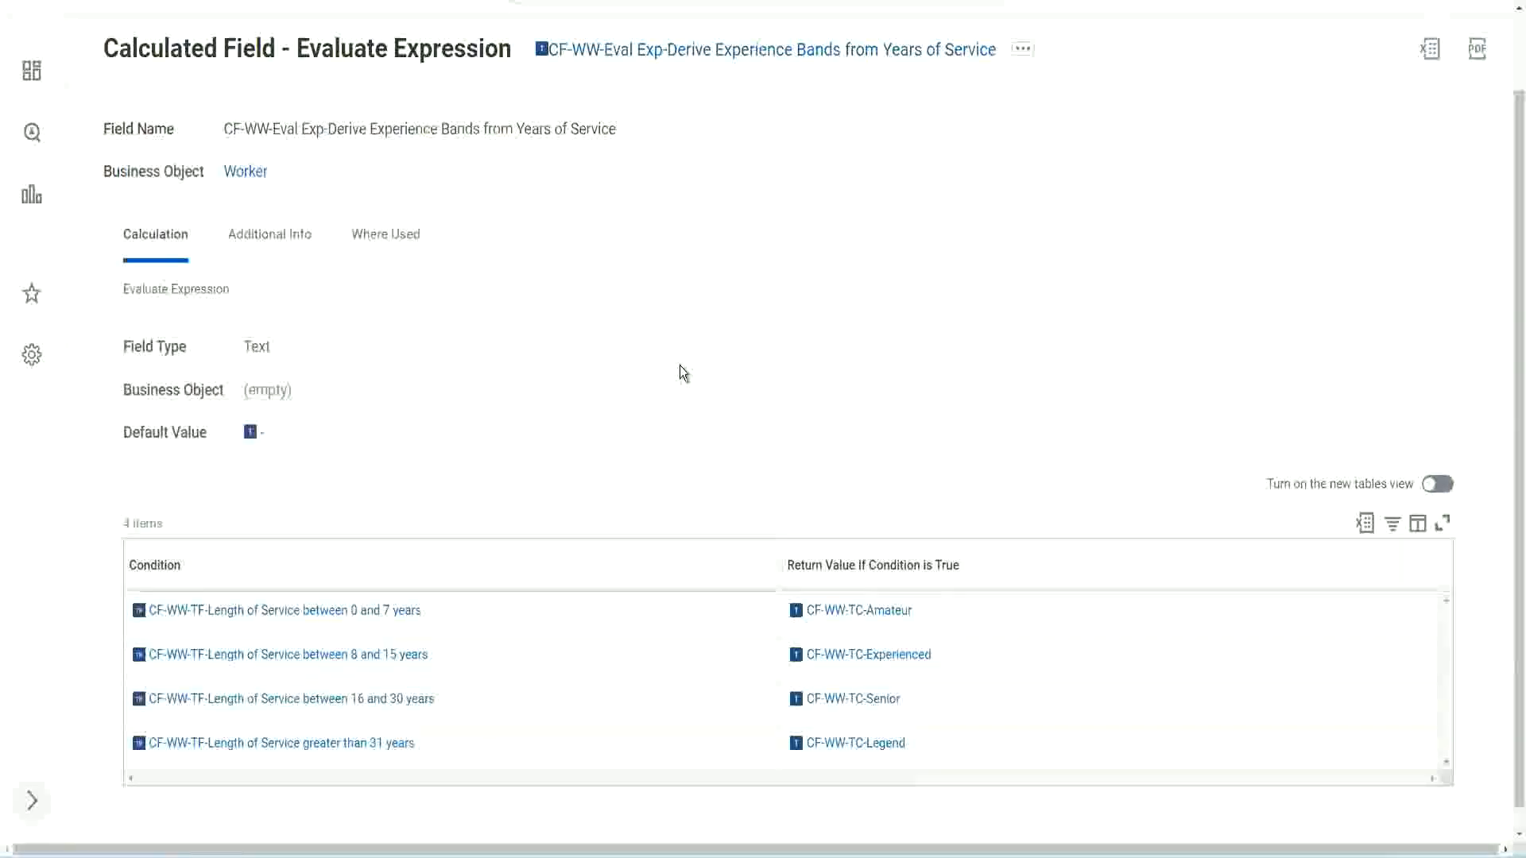
pyautogui.rightClick(671, 57)
pyautogui.click(712, 143)
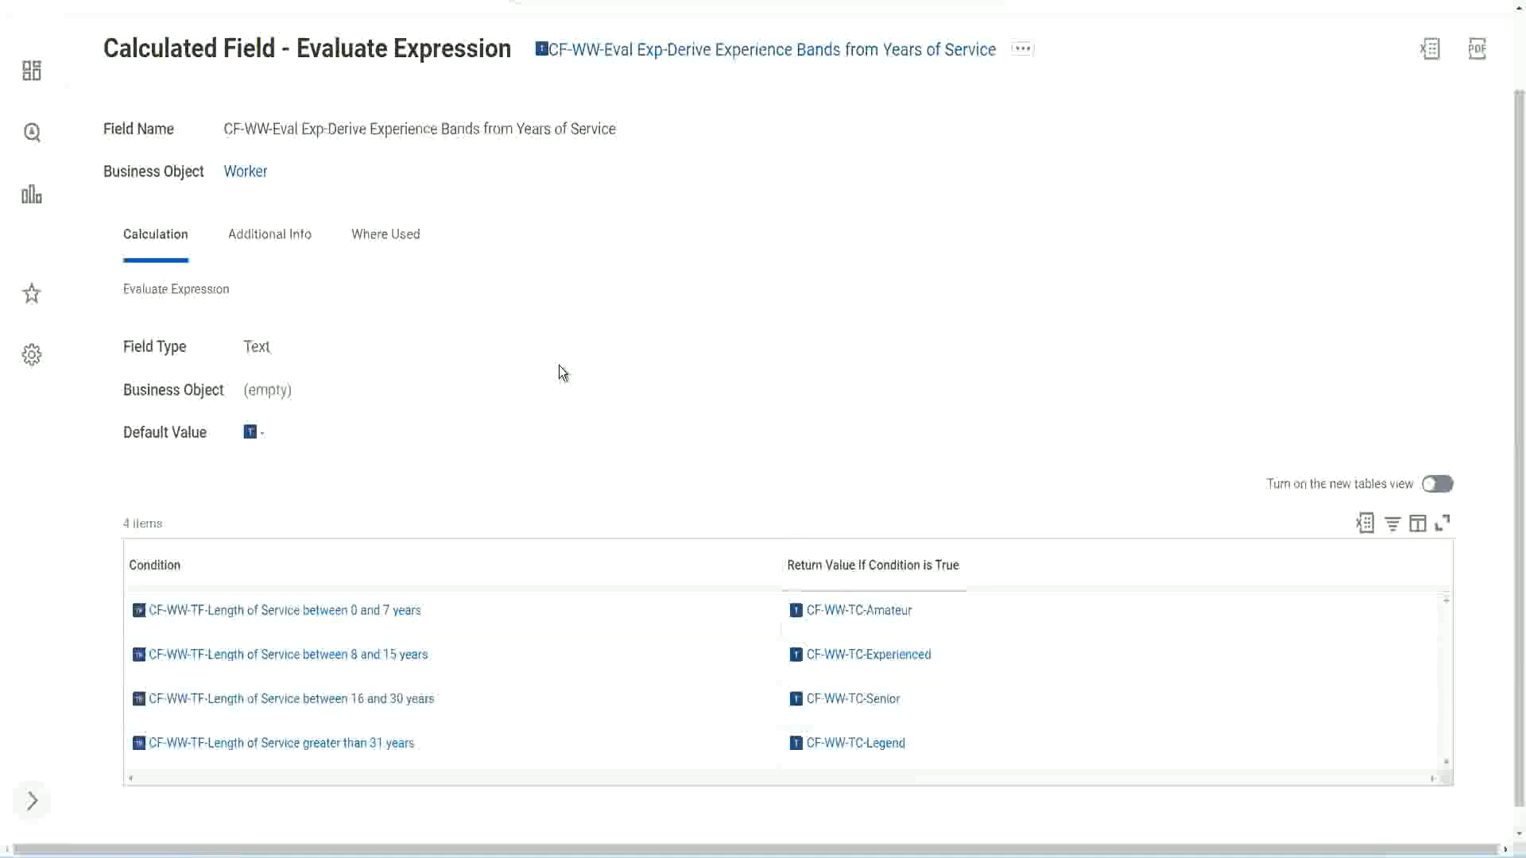
# Return to the WW Employee Details report definition, search for "create cal field" and launch the Create Calculated Field task
pyautogui.scroll(1, 593, 315)
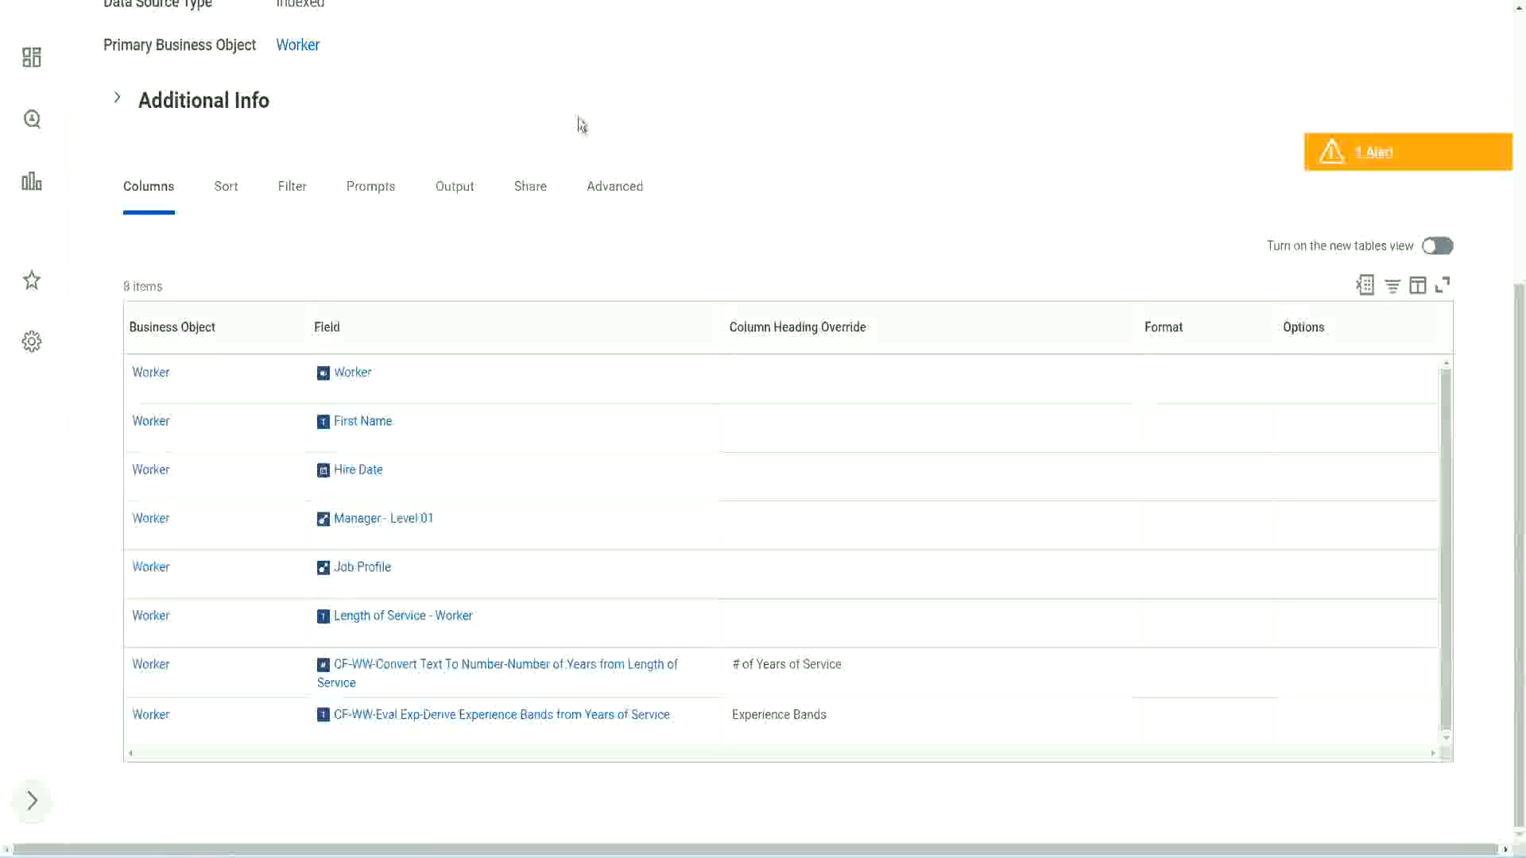
pyautogui.scroll(5, 579, 123)
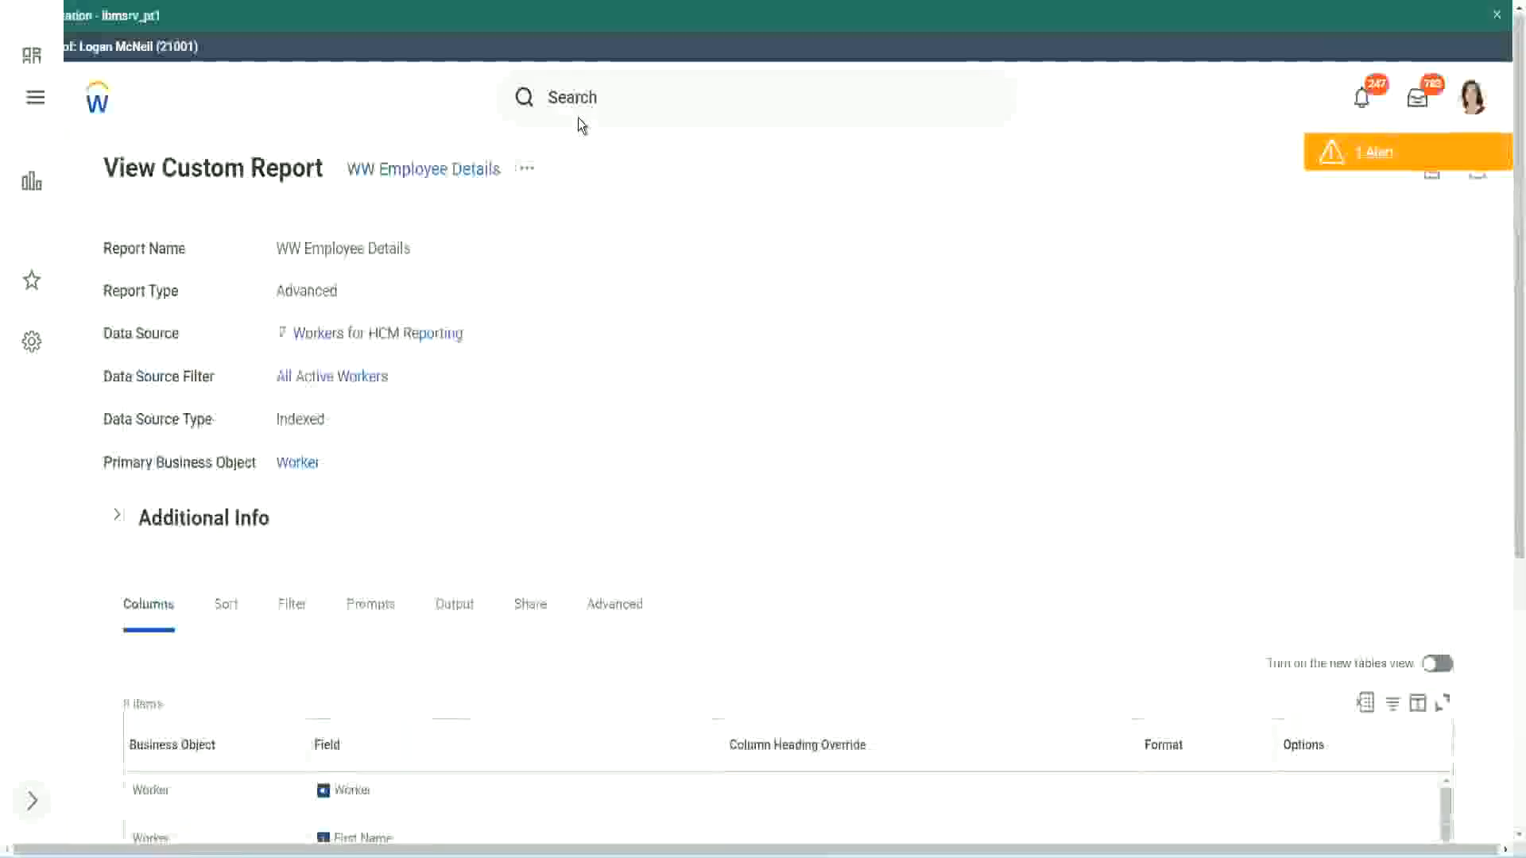
pyautogui.click(620, 96)
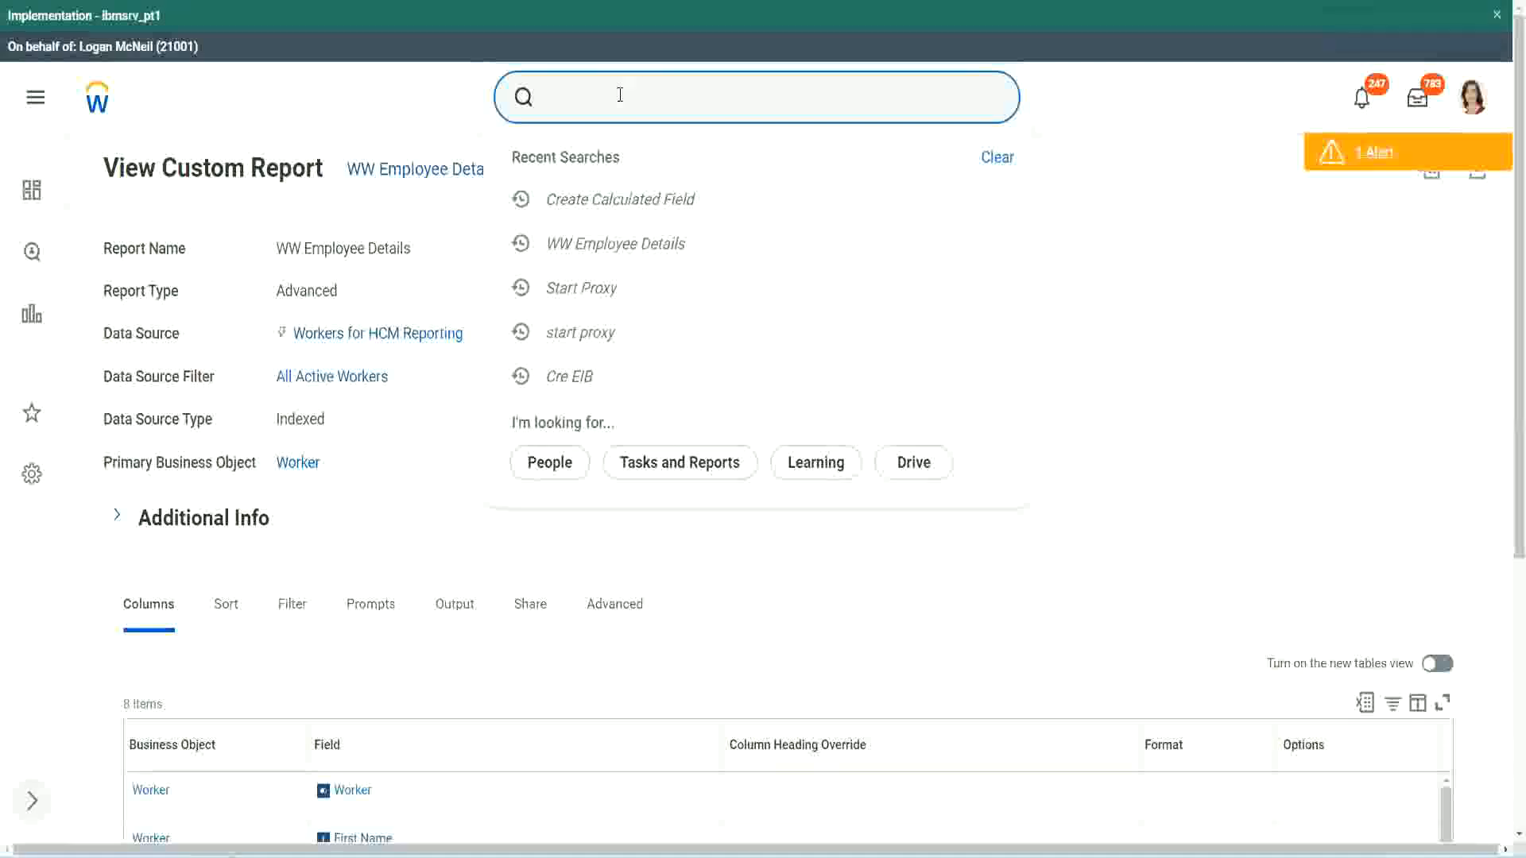
pyautogui.write('create cal field')
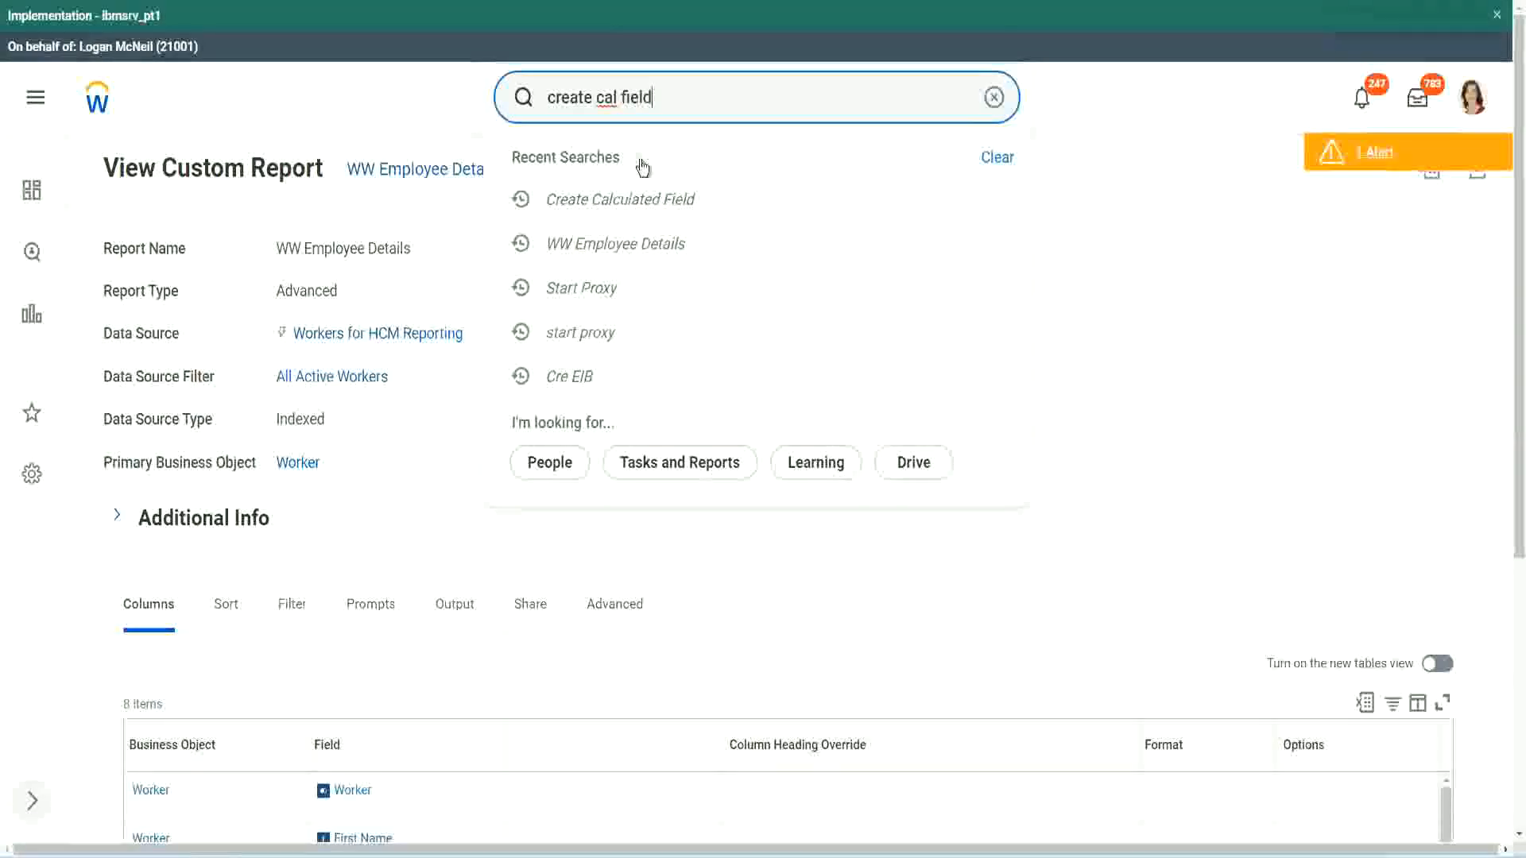
pyautogui.click(642, 163)
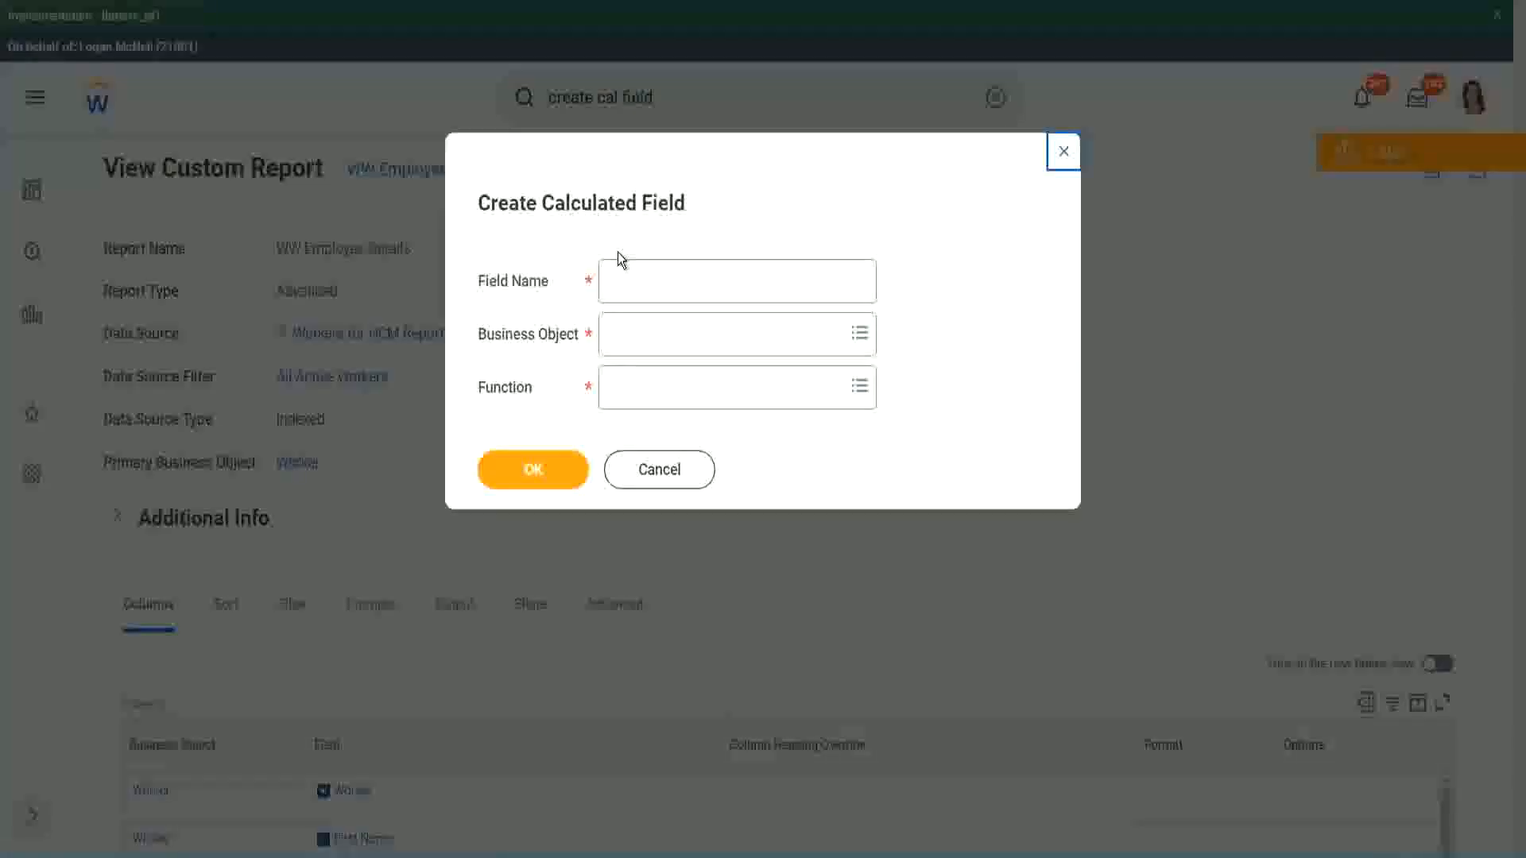
# Paste the copied name "CF-WW-Eval Exp-Derive Experience Bands from Years of Service" as the new calculated field's name
pyautogui.click(645, 283)
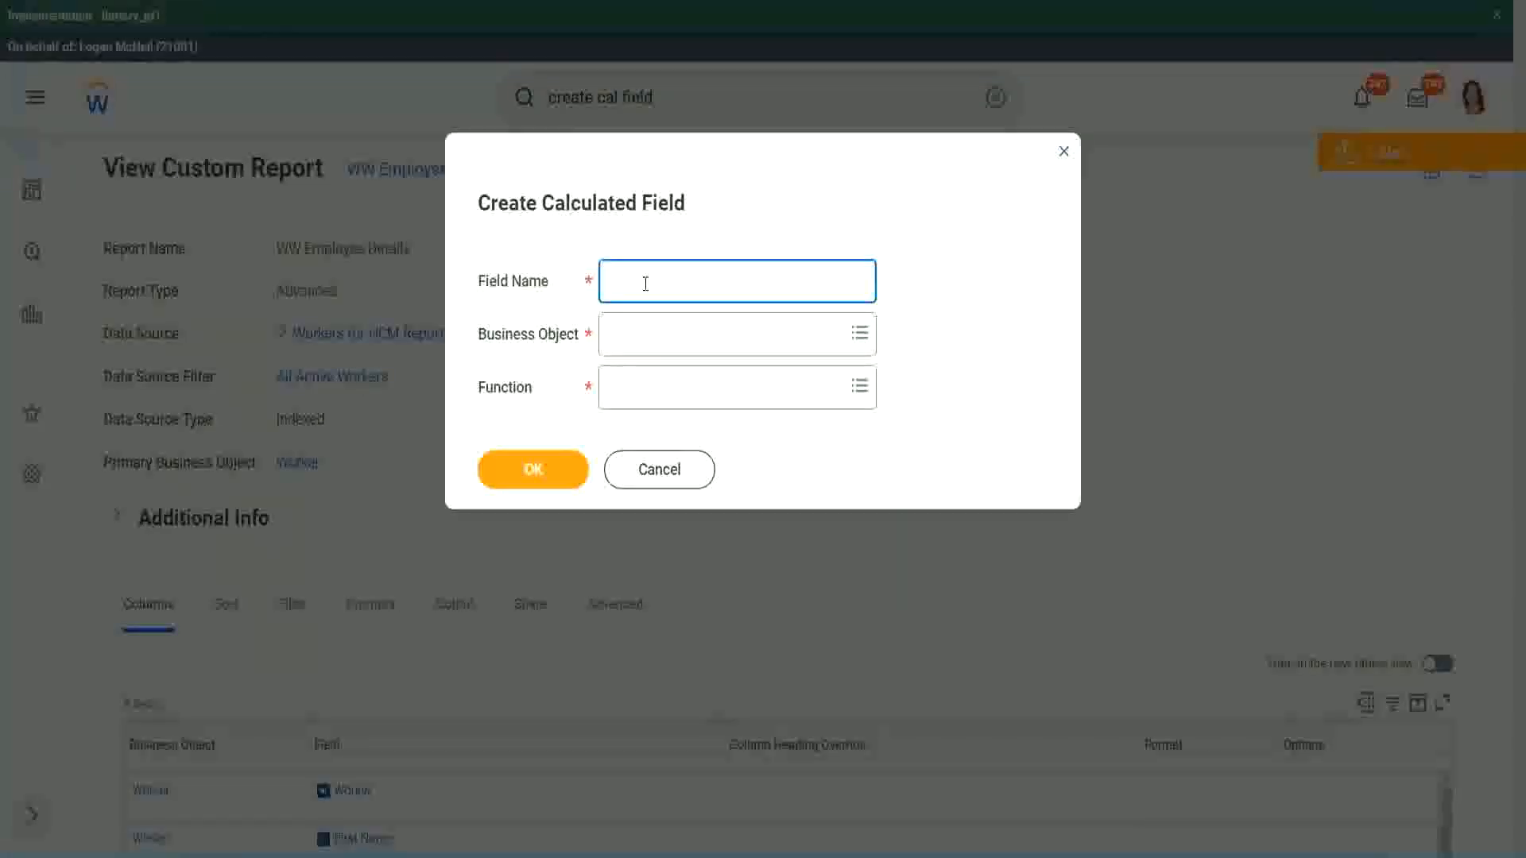
pyautogui.hotkey('ctrl', 'v')
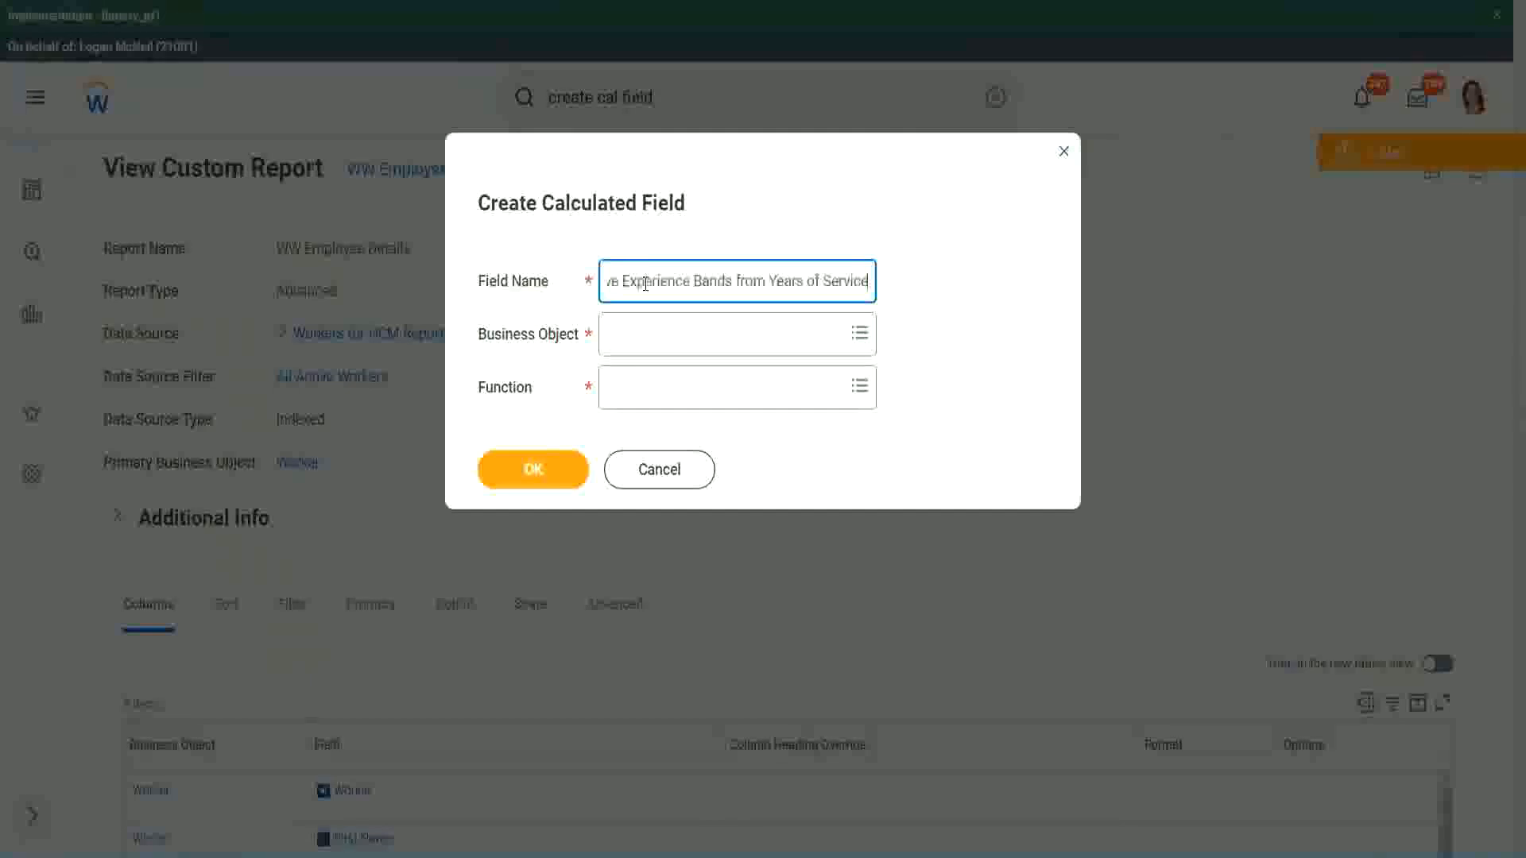
pyautogui.moveTo(691, 280); pyautogui.dragTo(560, 260)
pyautogui.click(690, 282)
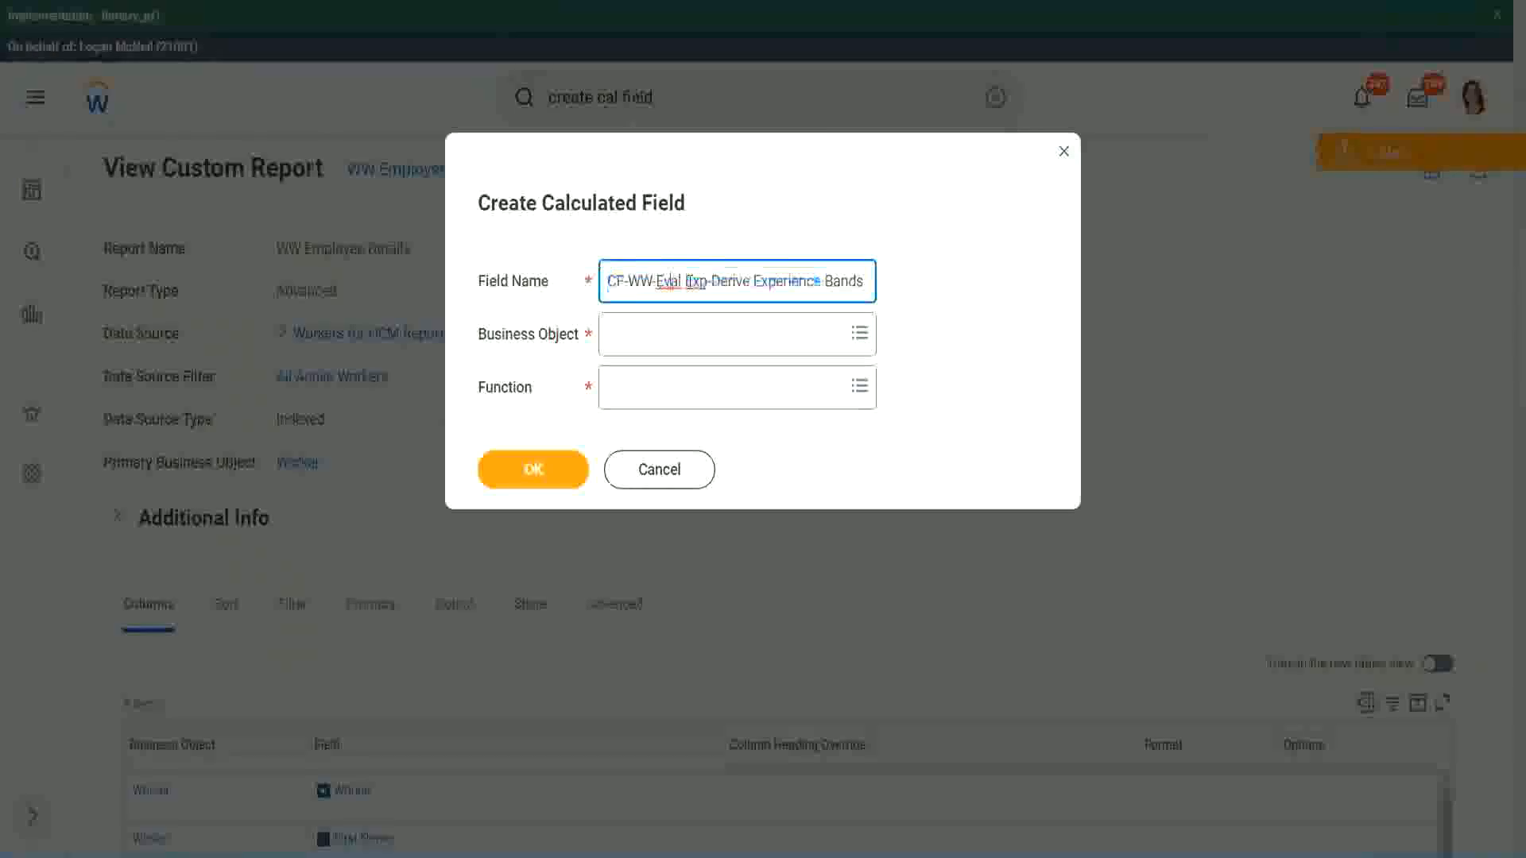
# Insert the word "Bands" after "Exp" in the field name so it begins "CF-WW-Eval Exp Bands-Derive Experience"
pyautogui.doubleClick(696, 282)
pyautogui.click(710, 327)
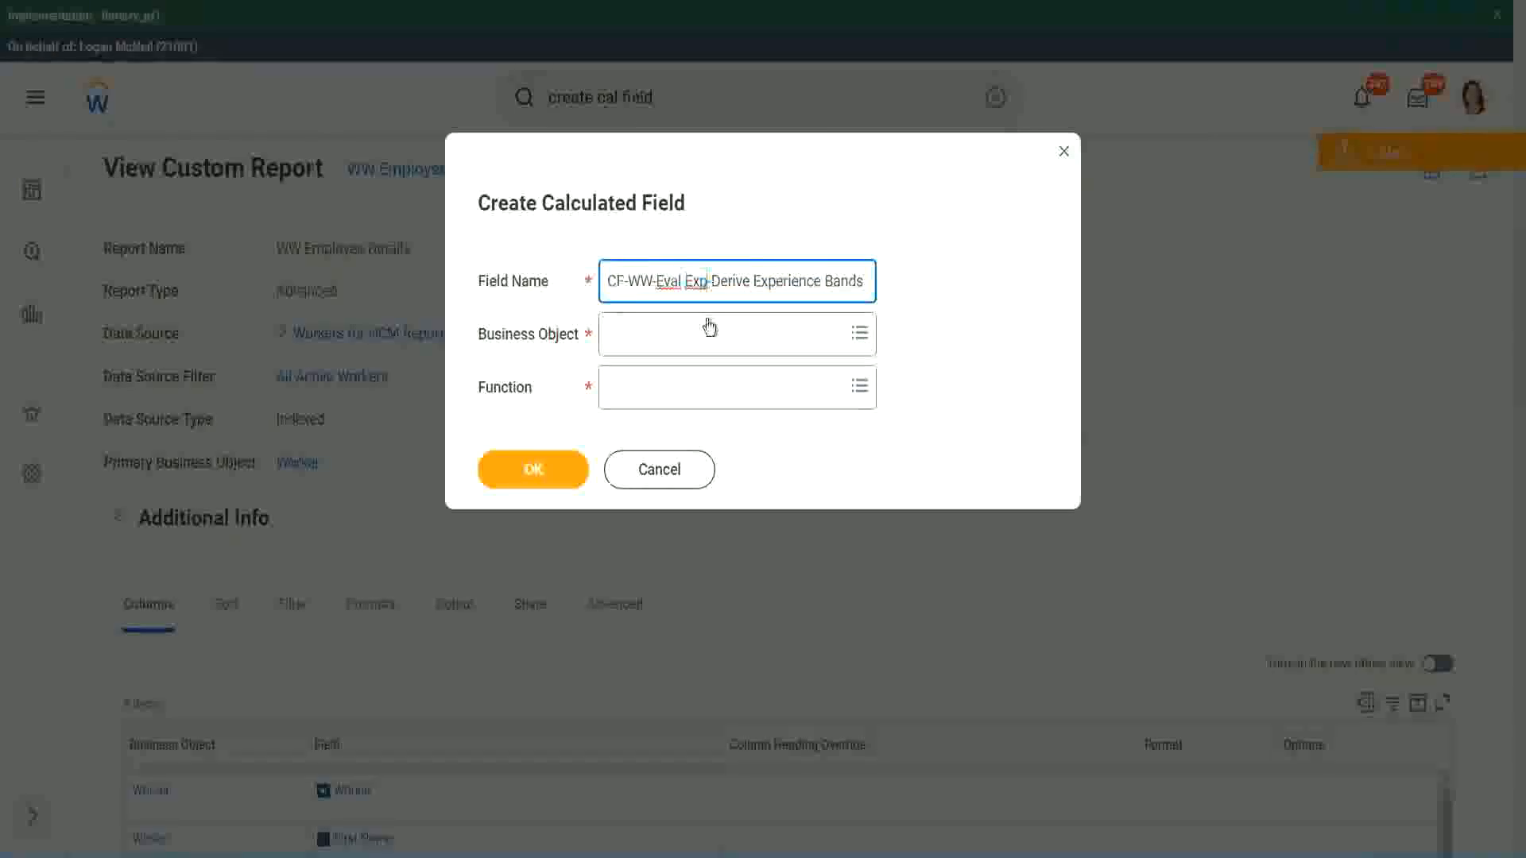
pyautogui.write('bands')
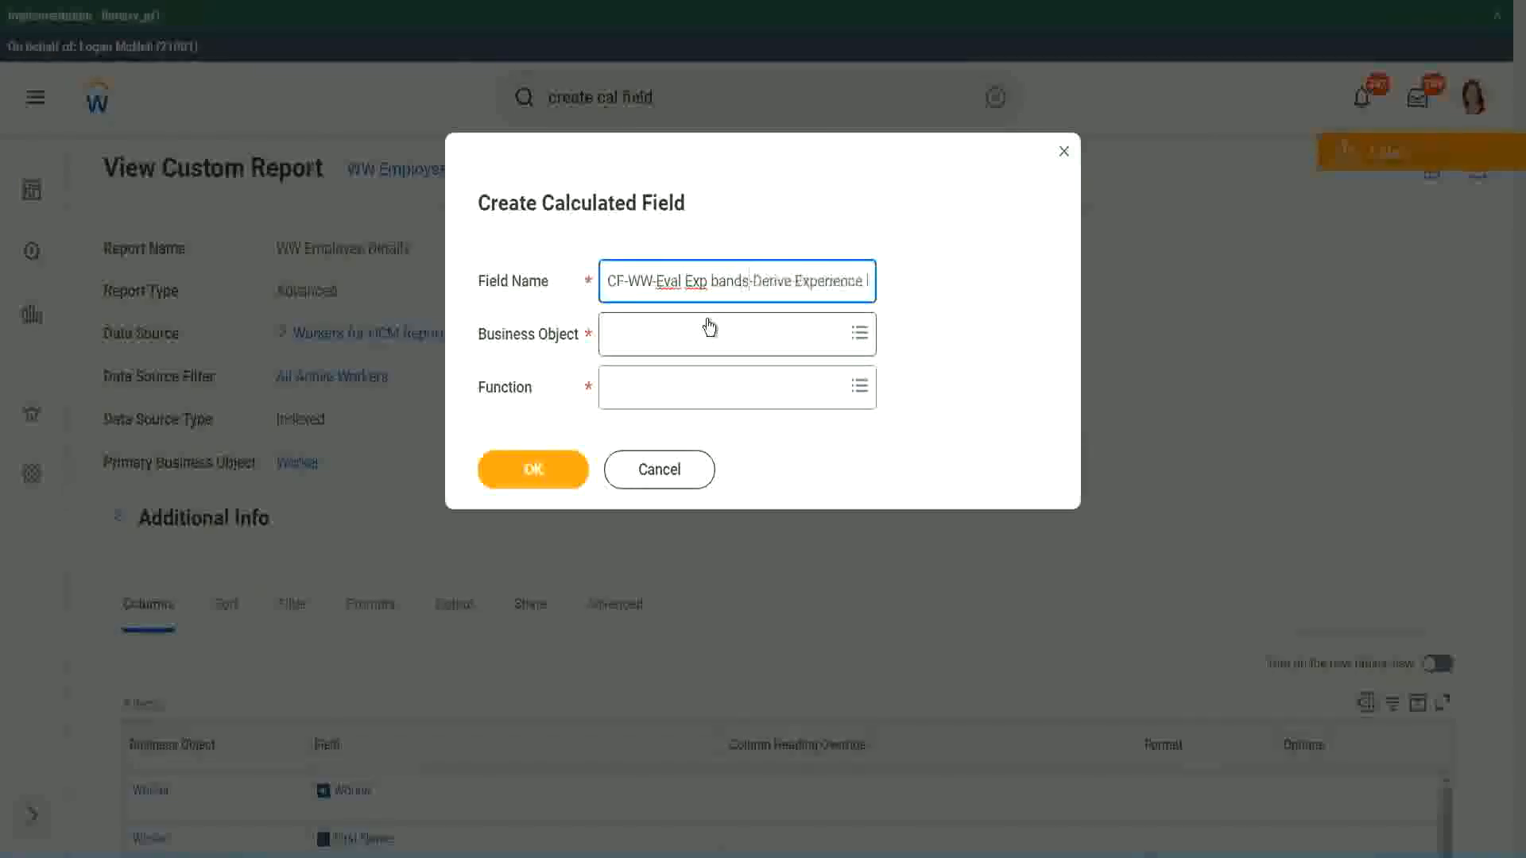
pyautogui.press('Left')
pyautogui.press('Left')
pyautogui.press('Left')
pyautogui.press('Left')
pyautogui.press('Left')
pyautogui.hotkey('shift', 'Right')
pyautogui.write('B')
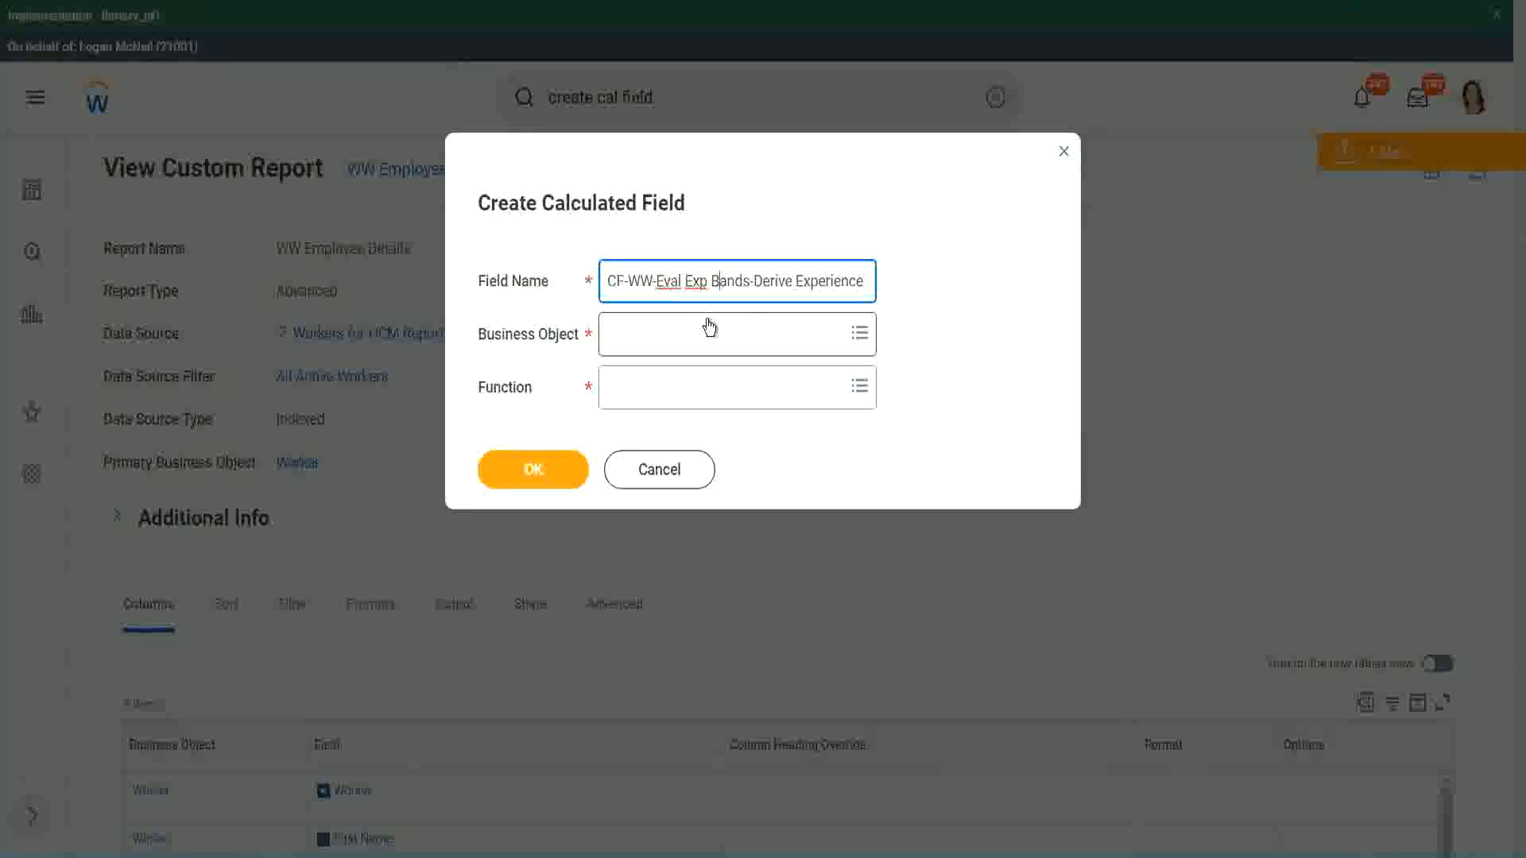
# Replace "Derive" with "Determine" in the field name so it ends "Determine Experience Bands from Years of Service"
pyautogui.press('Right')
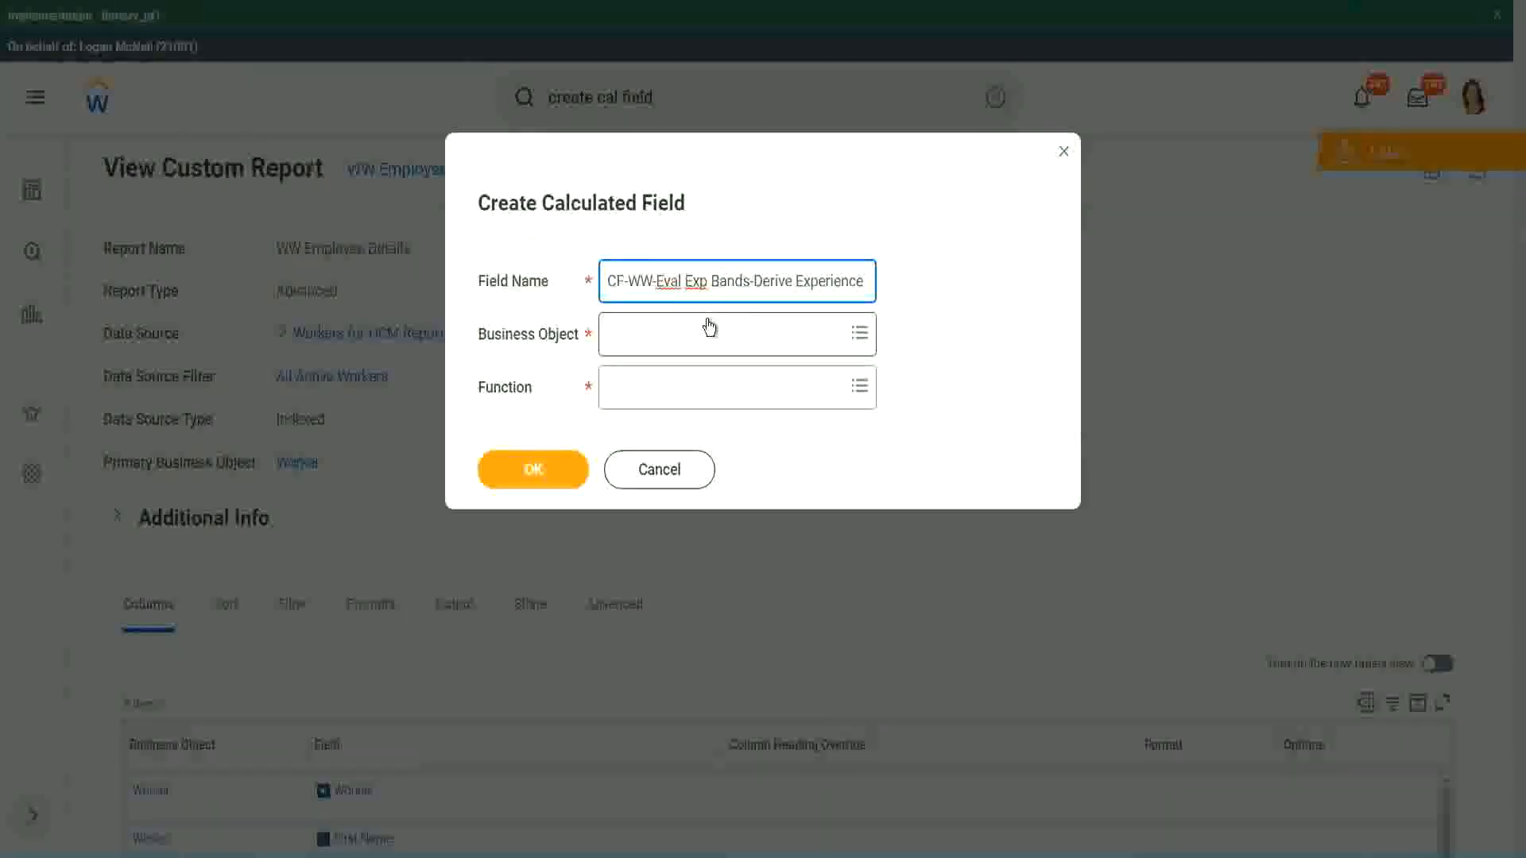
pyautogui.press('Right')
pyautogui.write('Band')
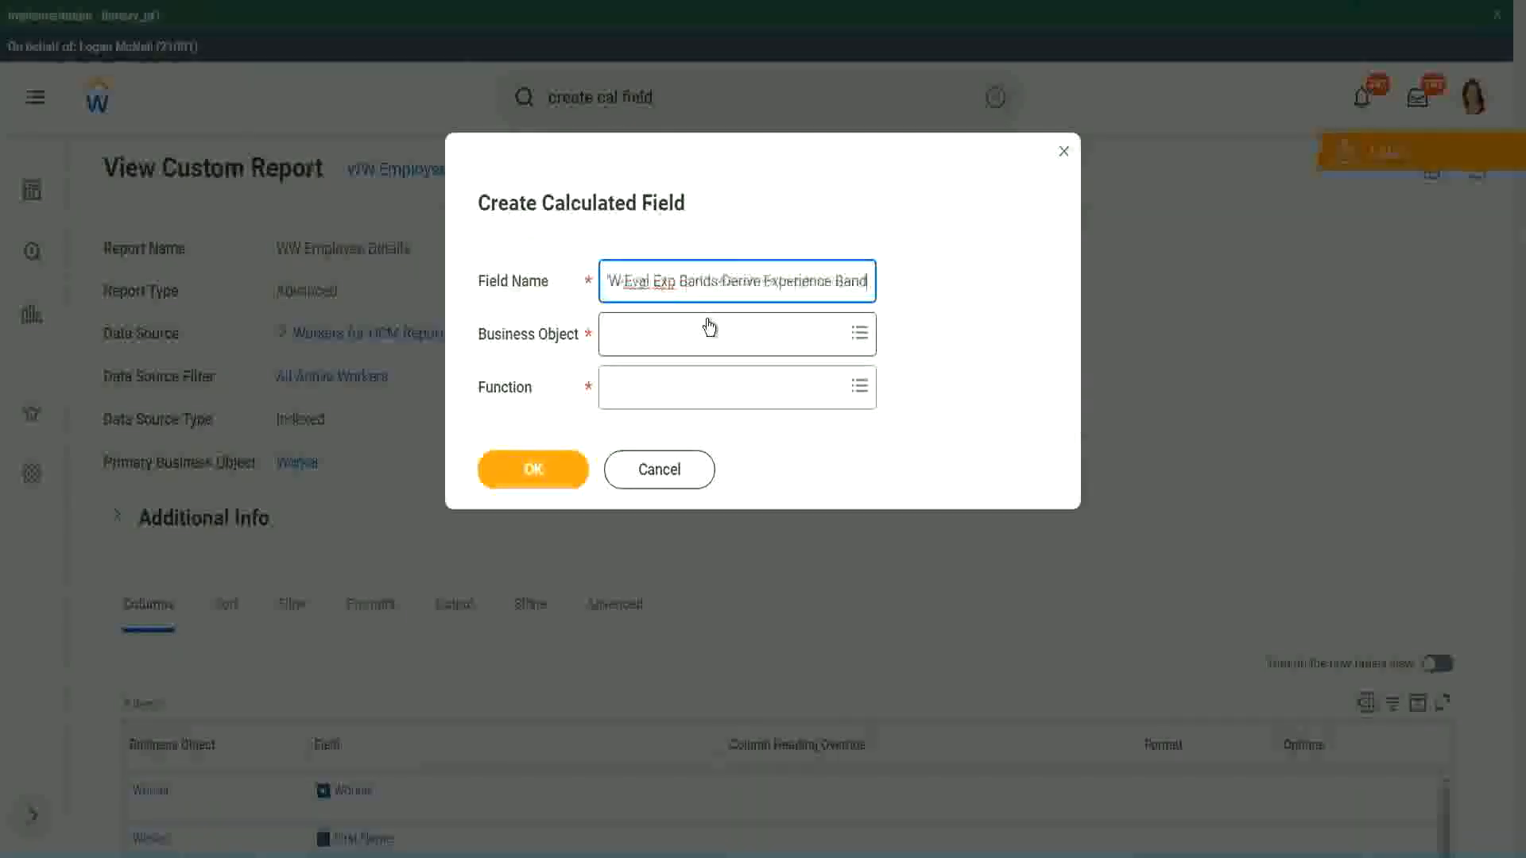
pyautogui.press('Right')
pyautogui.press('Right')
pyautogui.press('Right')
pyautogui.press('Right')
pyautogui.press('Right')
pyautogui.press('Right')
pyautogui.press('Right')
pyautogui.press('Right')
pyautogui.press('Right')
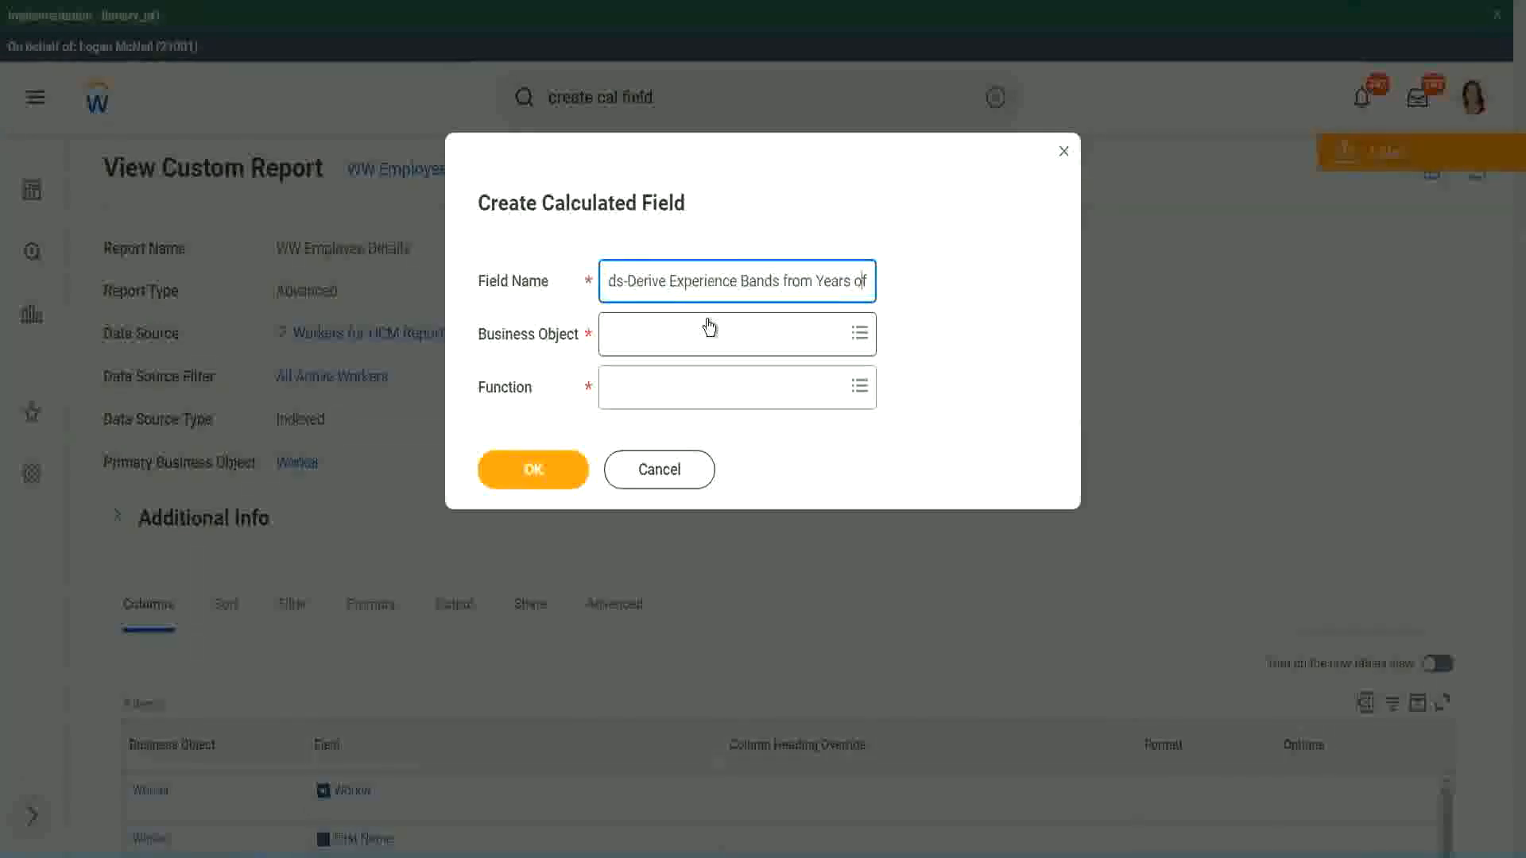
pyautogui.press('Left')
pyautogui.press('Left')
pyautogui.press('Left')
pyautogui.press('Left')
pyautogui.press('Left')
pyautogui.press('Left')
pyautogui.press('Left')
pyautogui.press('Left')
pyautogui.press('Left')
pyautogui.press('Left')
pyautogui.press('Left')
pyautogui.press('Left')
pyautogui.press('Left')
pyautogui.press('Left')
pyautogui.press('Left')
pyautogui.press('Left')
pyautogui.press('Left')
pyautogui.press('Left')
pyautogui.press('Left')
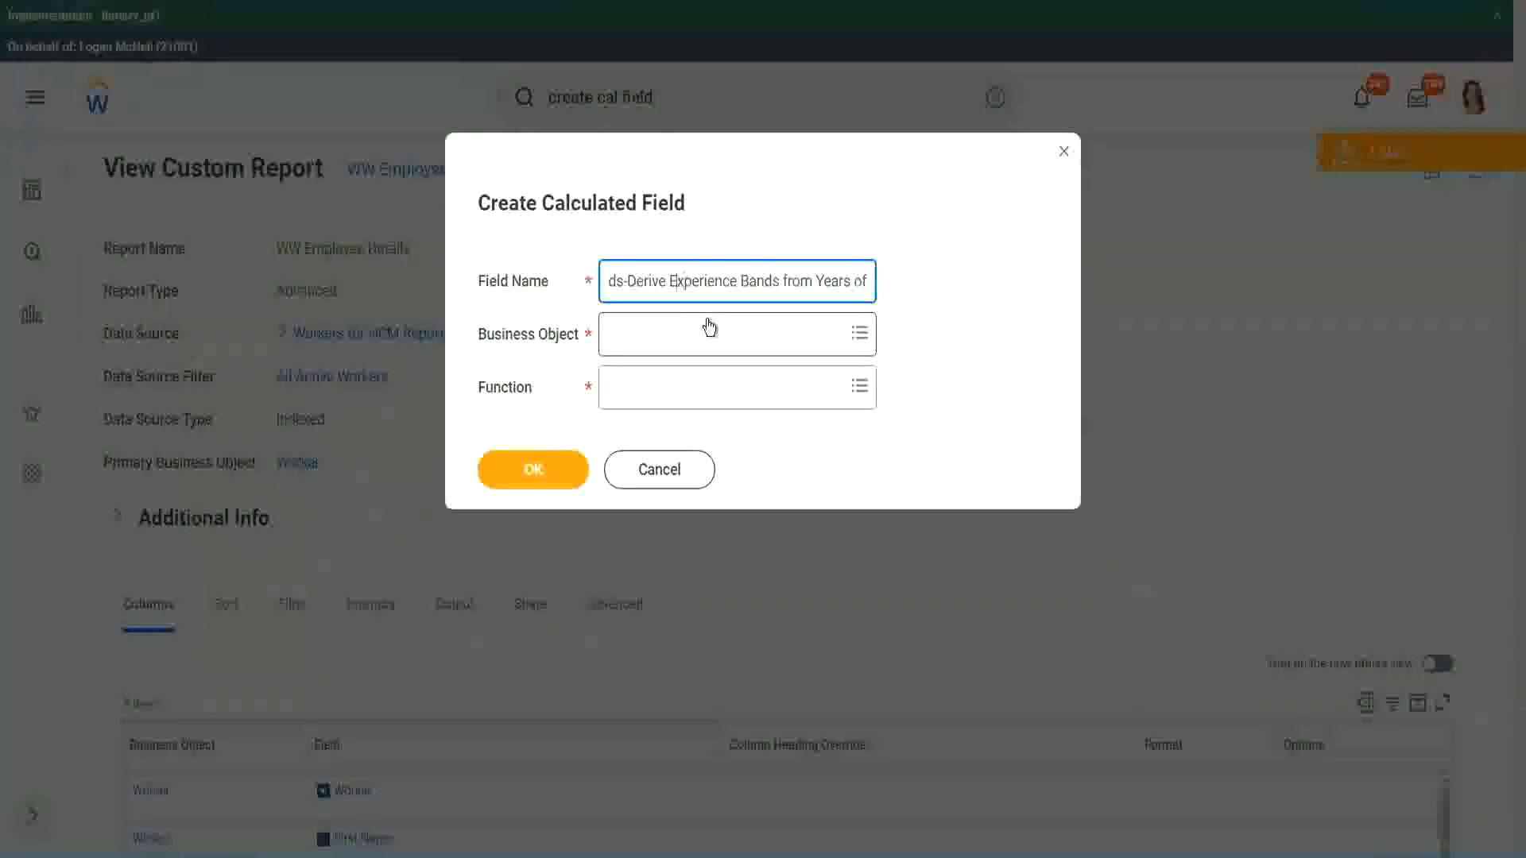
pyautogui.hotkey('shift', 'Left')
pyautogui.hotkey('shift', 'Left')
pyautogui.hotkey('shift', 'Left')
pyautogui.hotkey('shift', 'Left')
pyautogui.hotkey('shift', 'Left')
pyautogui.hotkey('shift', 'Left')
pyautogui.write('Determine')
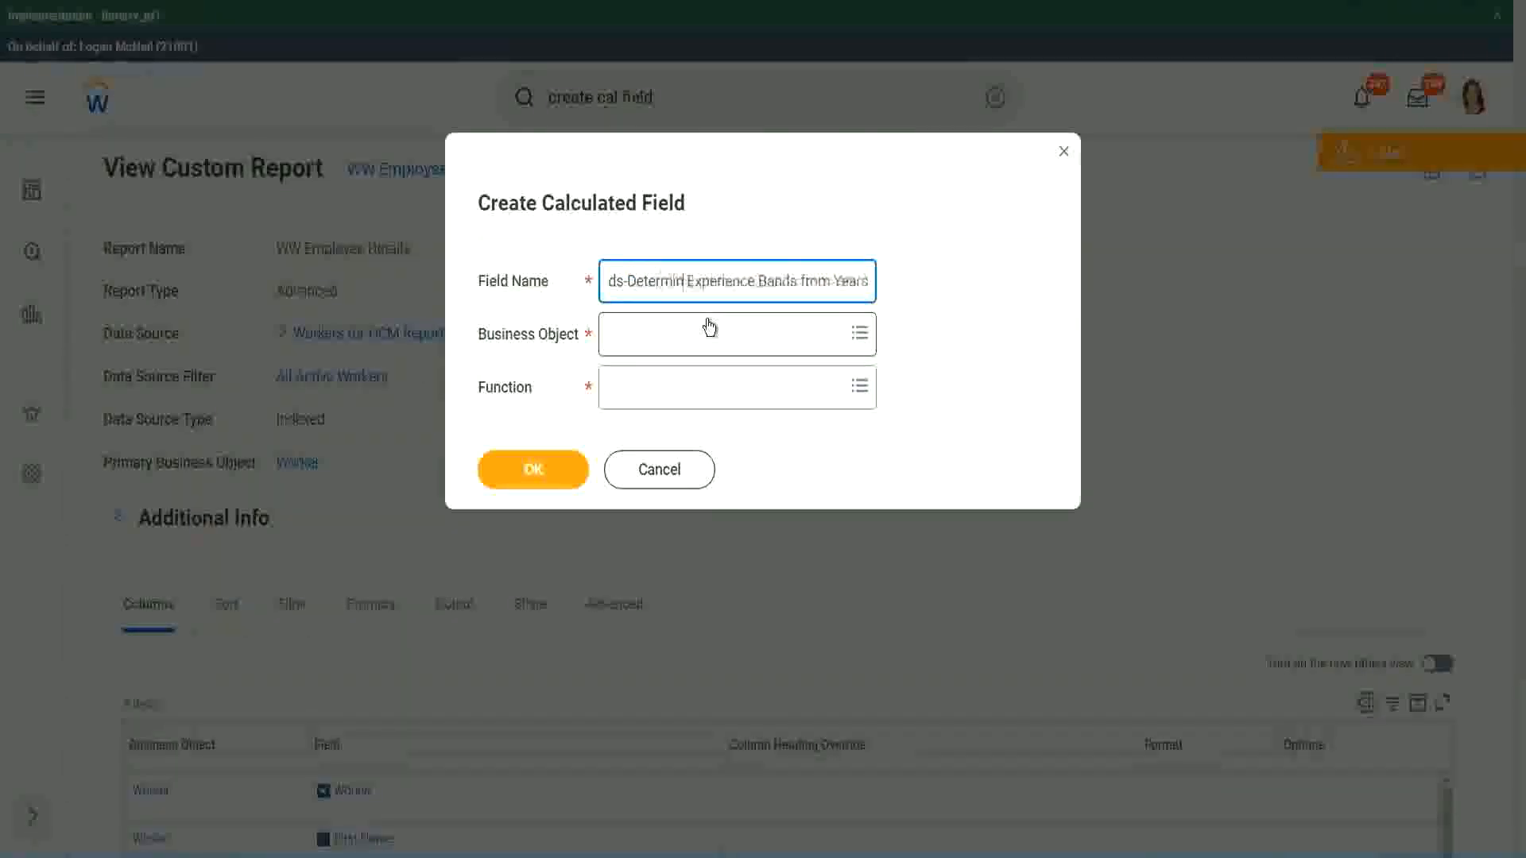
pyautogui.press('Right')
pyautogui.press('Right')
pyautogui.press('Right')
pyautogui.press('Right')
pyautogui.press('Right')
pyautogui.press('Right')
pyautogui.press('Right')
pyautogui.press('Right')
pyautogui.press('Right')
pyautogui.press('Right')
pyautogui.press('Right')
pyautogui.press('Right')
pyautogui.press('Right')
pyautogui.press('Right')
pyautogui.press('Right')
pyautogui.press('Right')
pyautogui.press('Right')
pyautogui.press('Right')
pyautogui.press('Right')
pyautogui.press('Right')
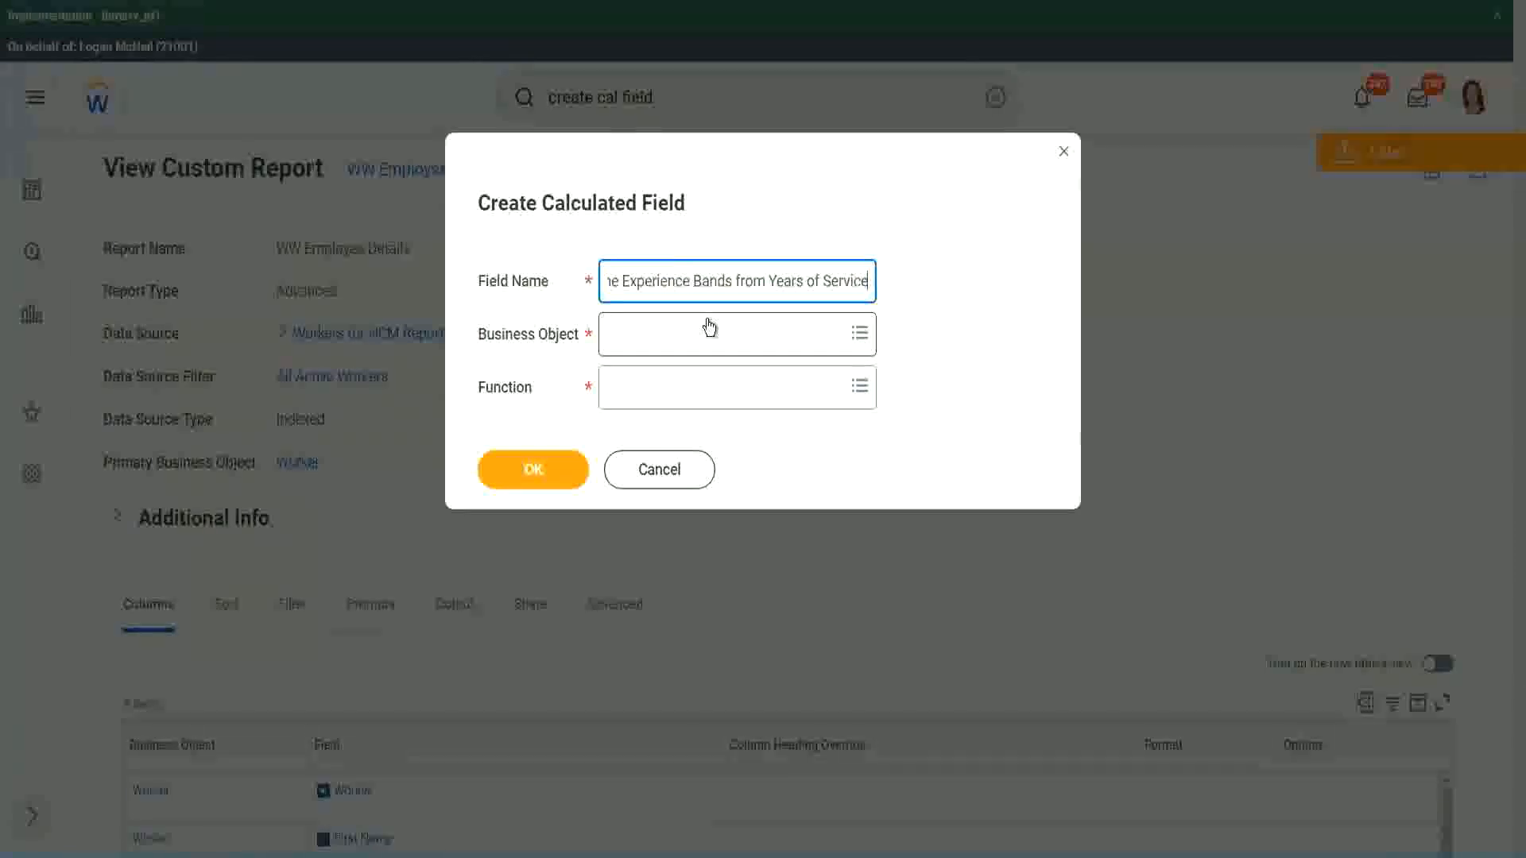
# Search the business objects for "worker" and set the calculated field's business object to Worker
pyautogui.click(678, 334)
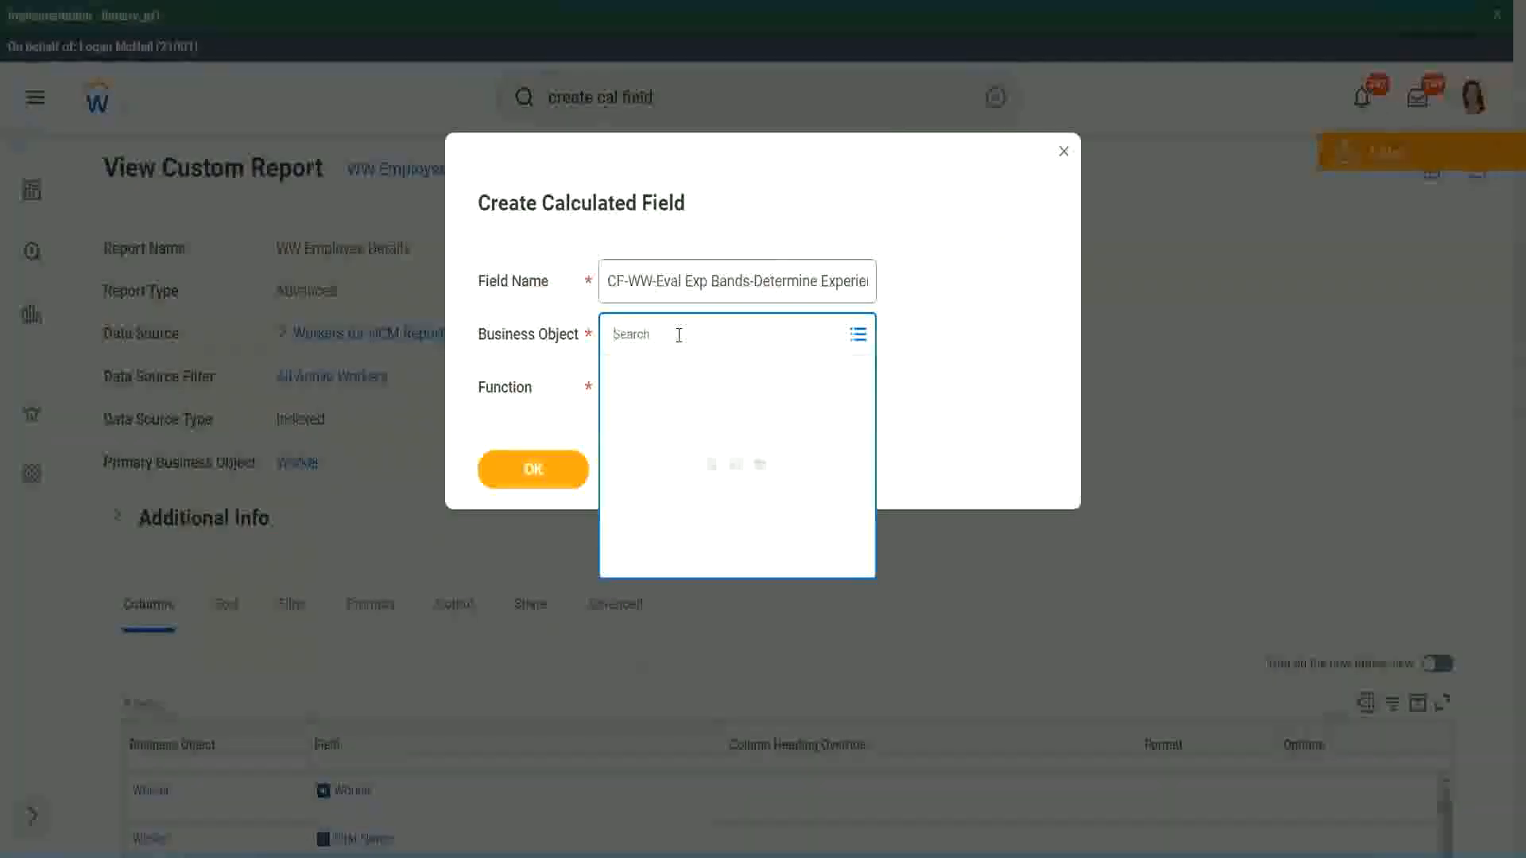
pyautogui.write('work')
pyautogui.press('Return')
pyautogui.write('er')
pyautogui.press('Return')
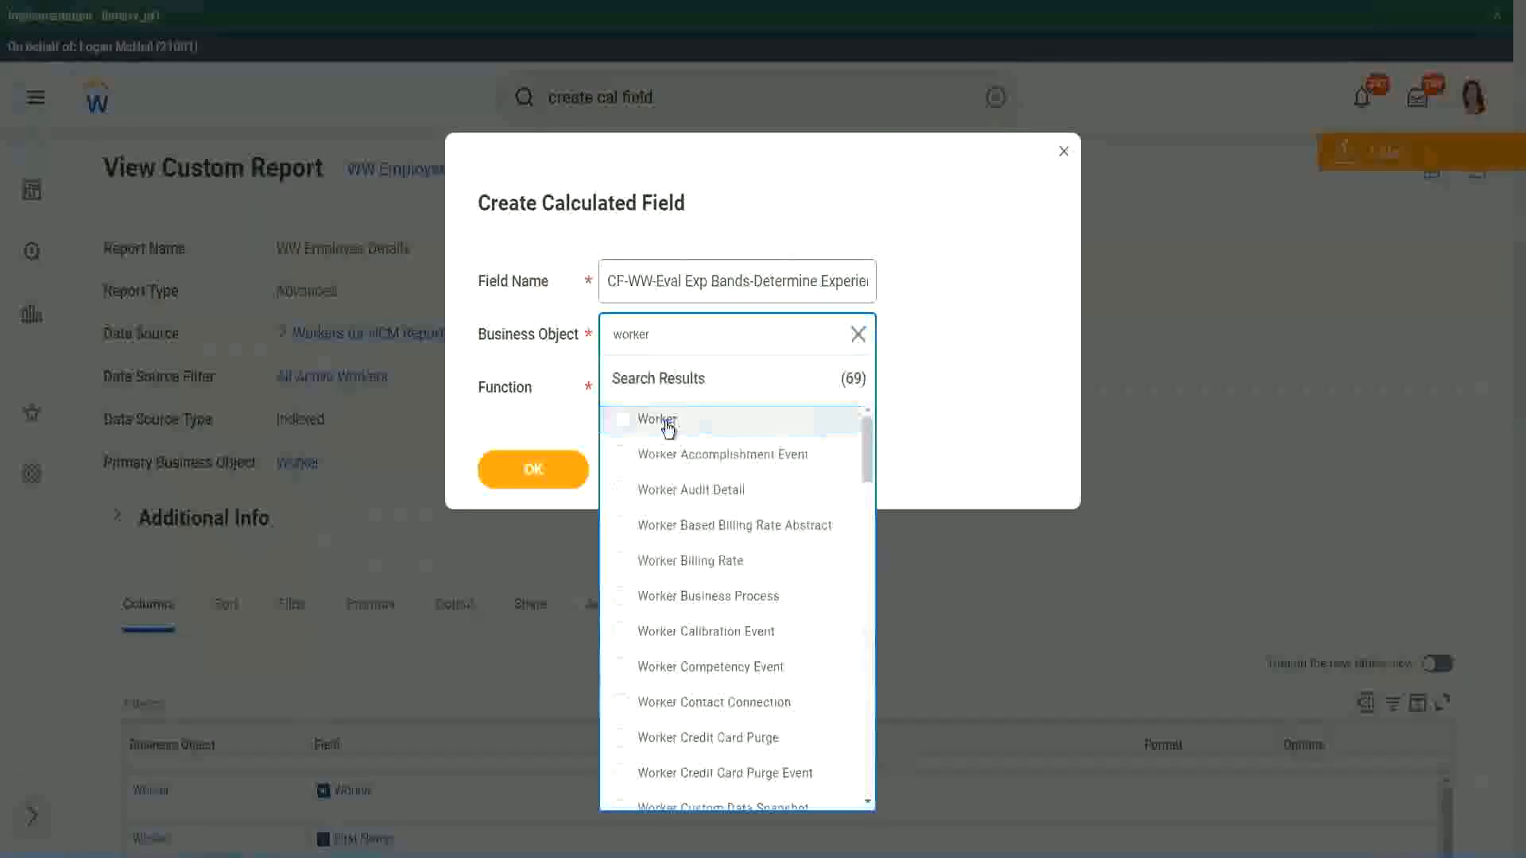
pyautogui.click(651, 419)
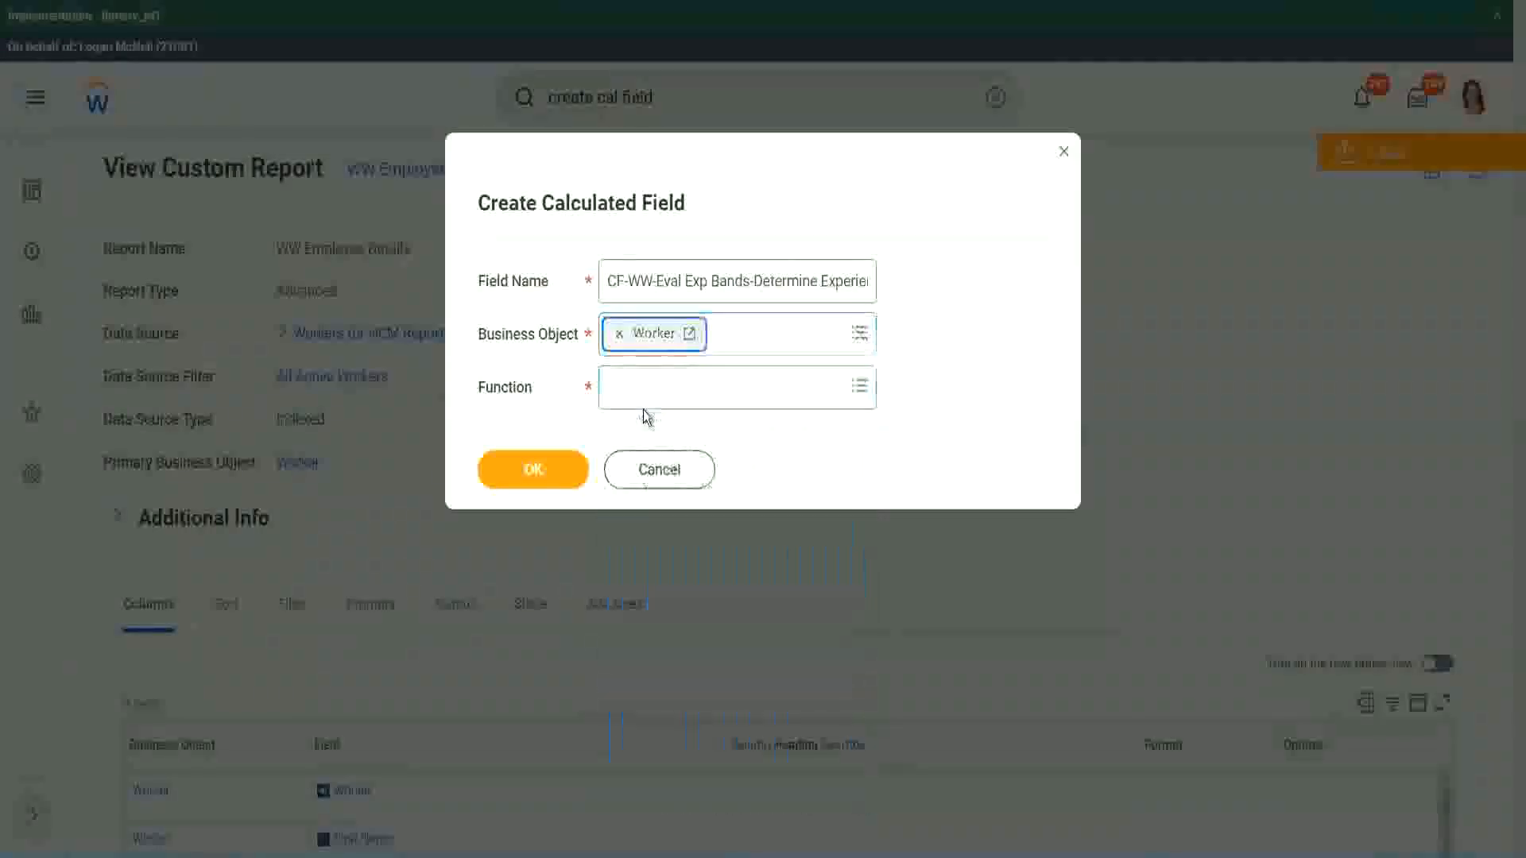
# Search the functions for "eval exp" and set the calculated field's function to Evaluate Expression Band
pyautogui.click(644, 384)
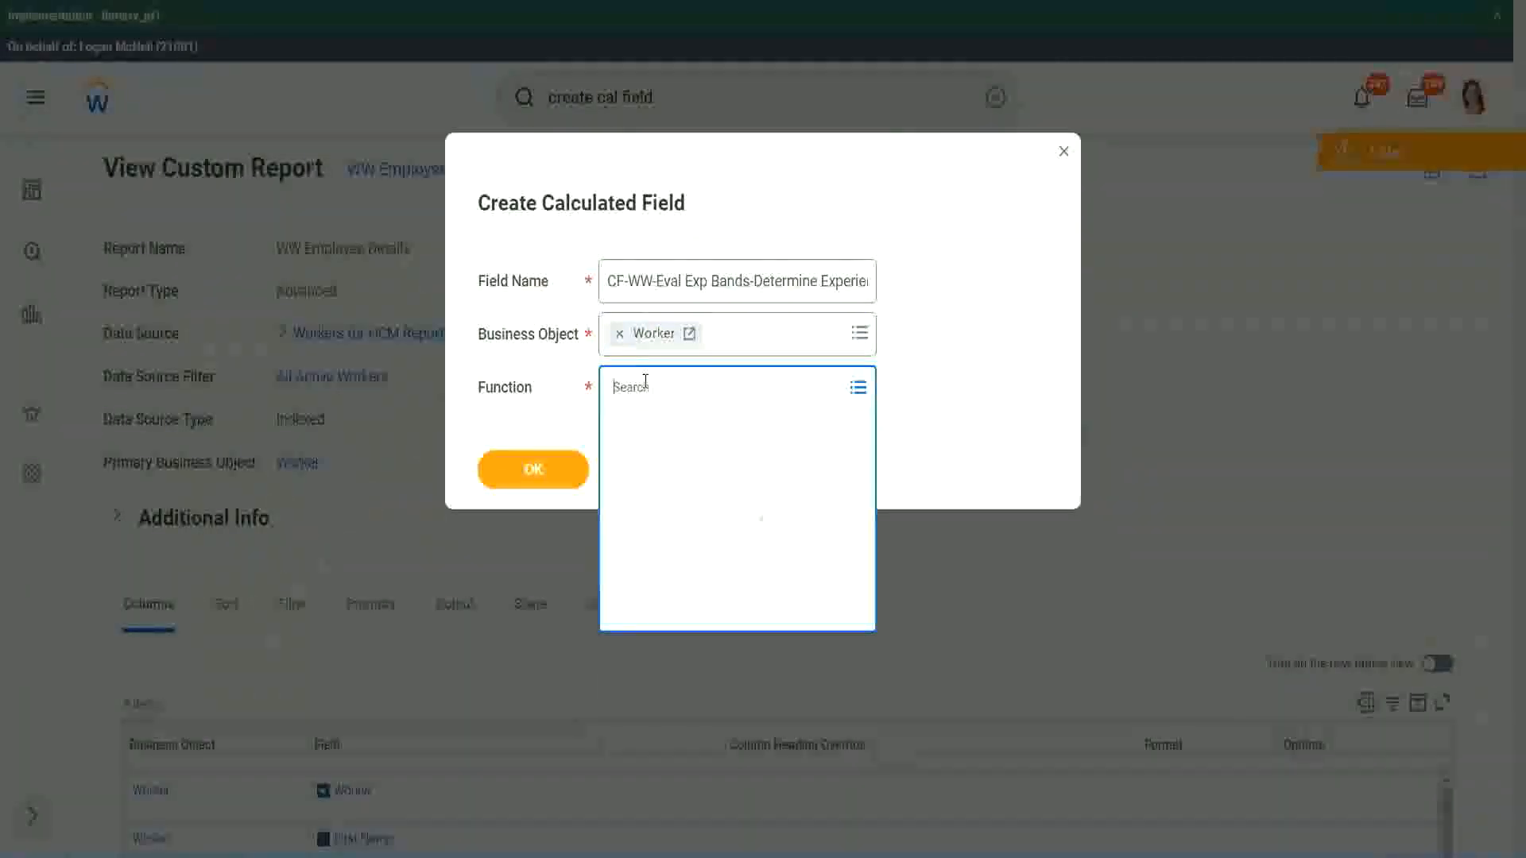
pyautogui.write('eval exp')
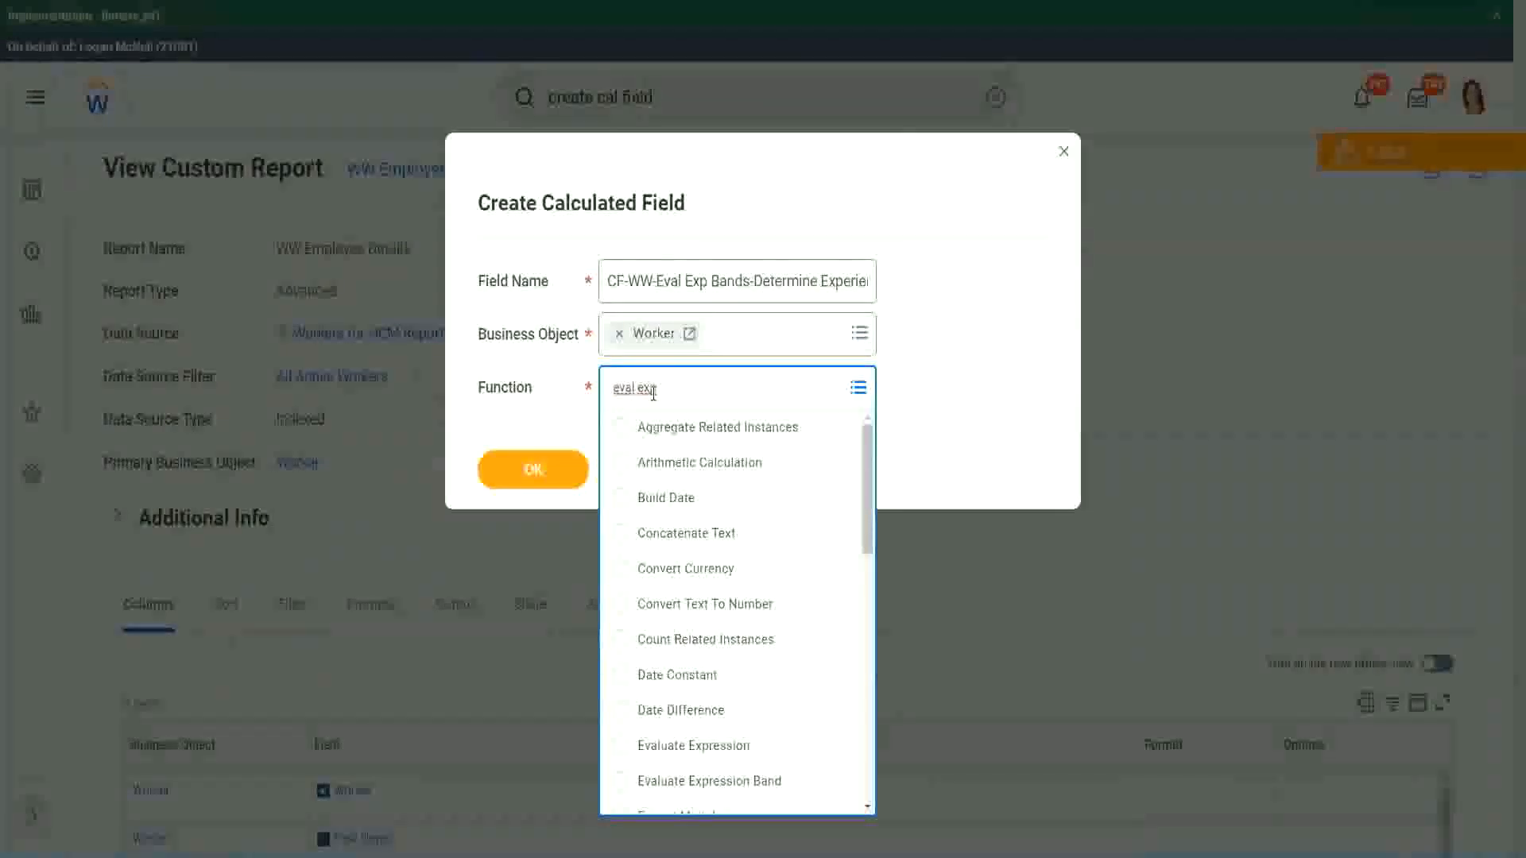
pyautogui.press('Return')
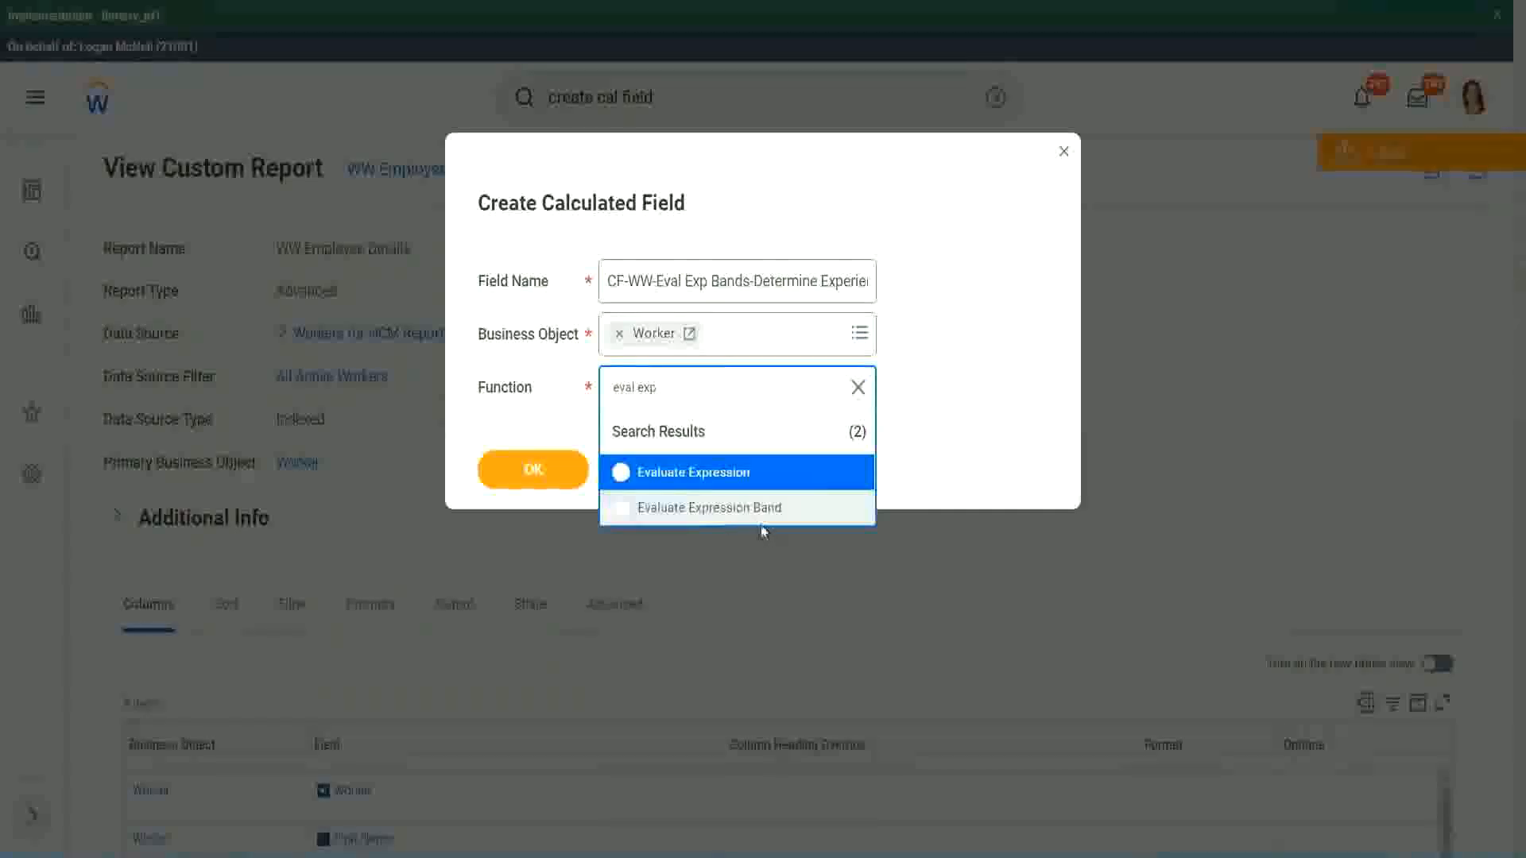
pyautogui.click(769, 513)
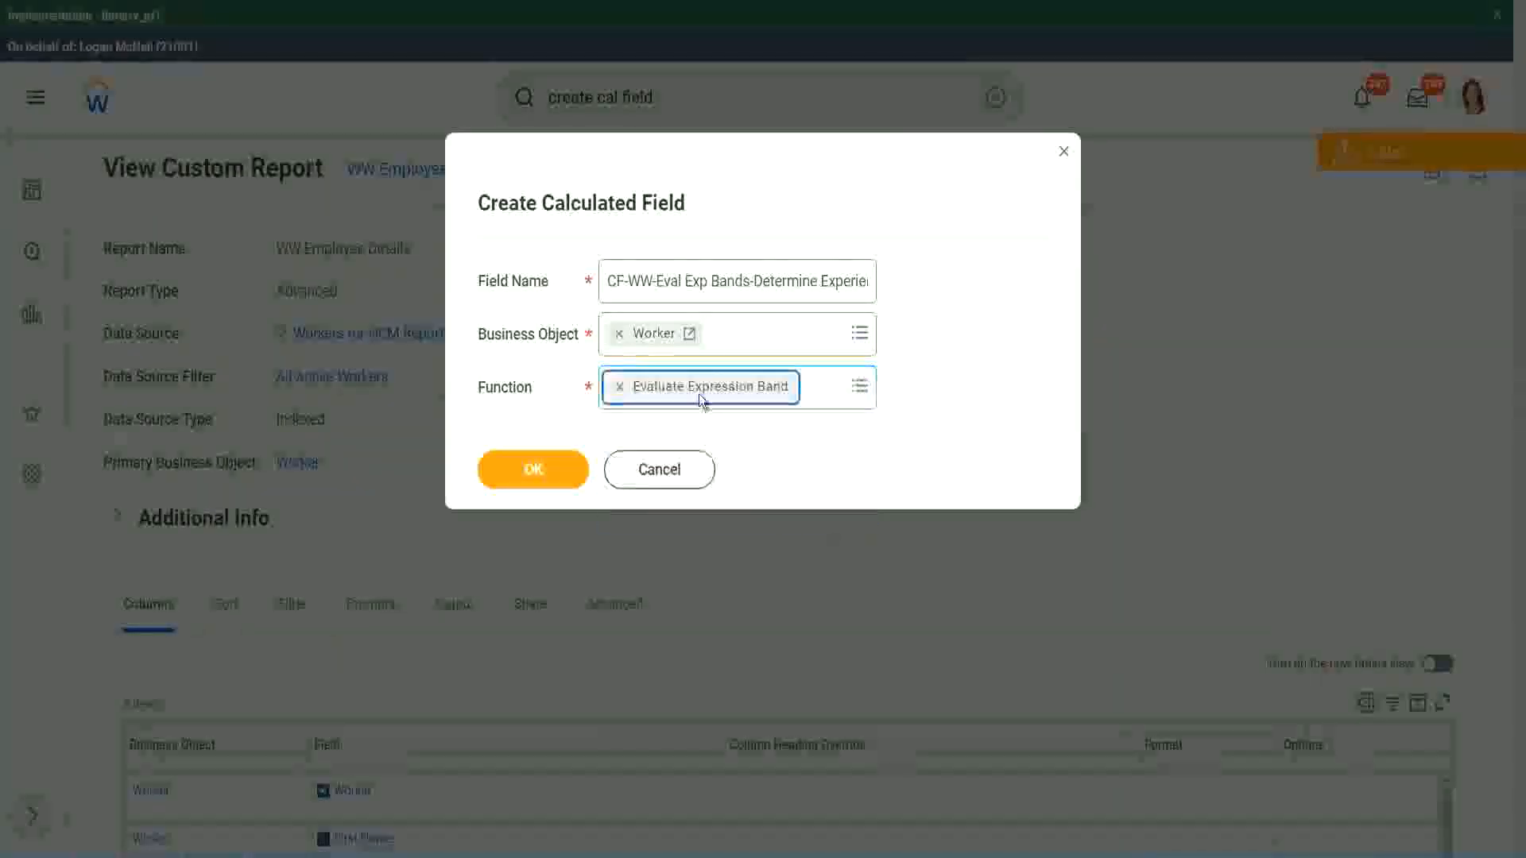
# Shorten "Eval Exp Bands" to "Eval Exp Band" in the field name and submit the initial calculated field setup
pyautogui.click(751, 281)
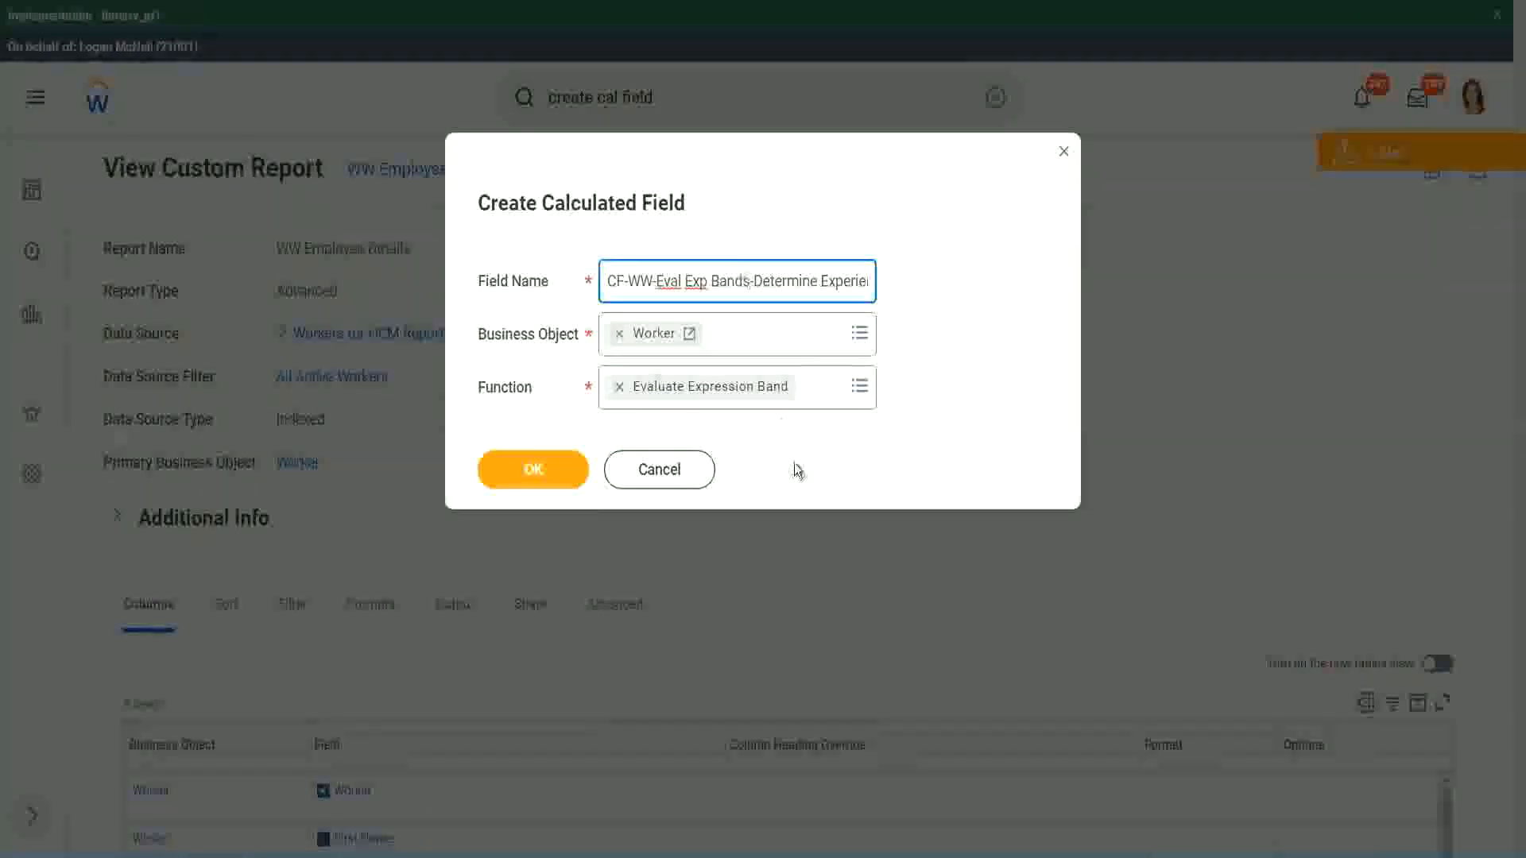
pyautogui.press('BackSpace')
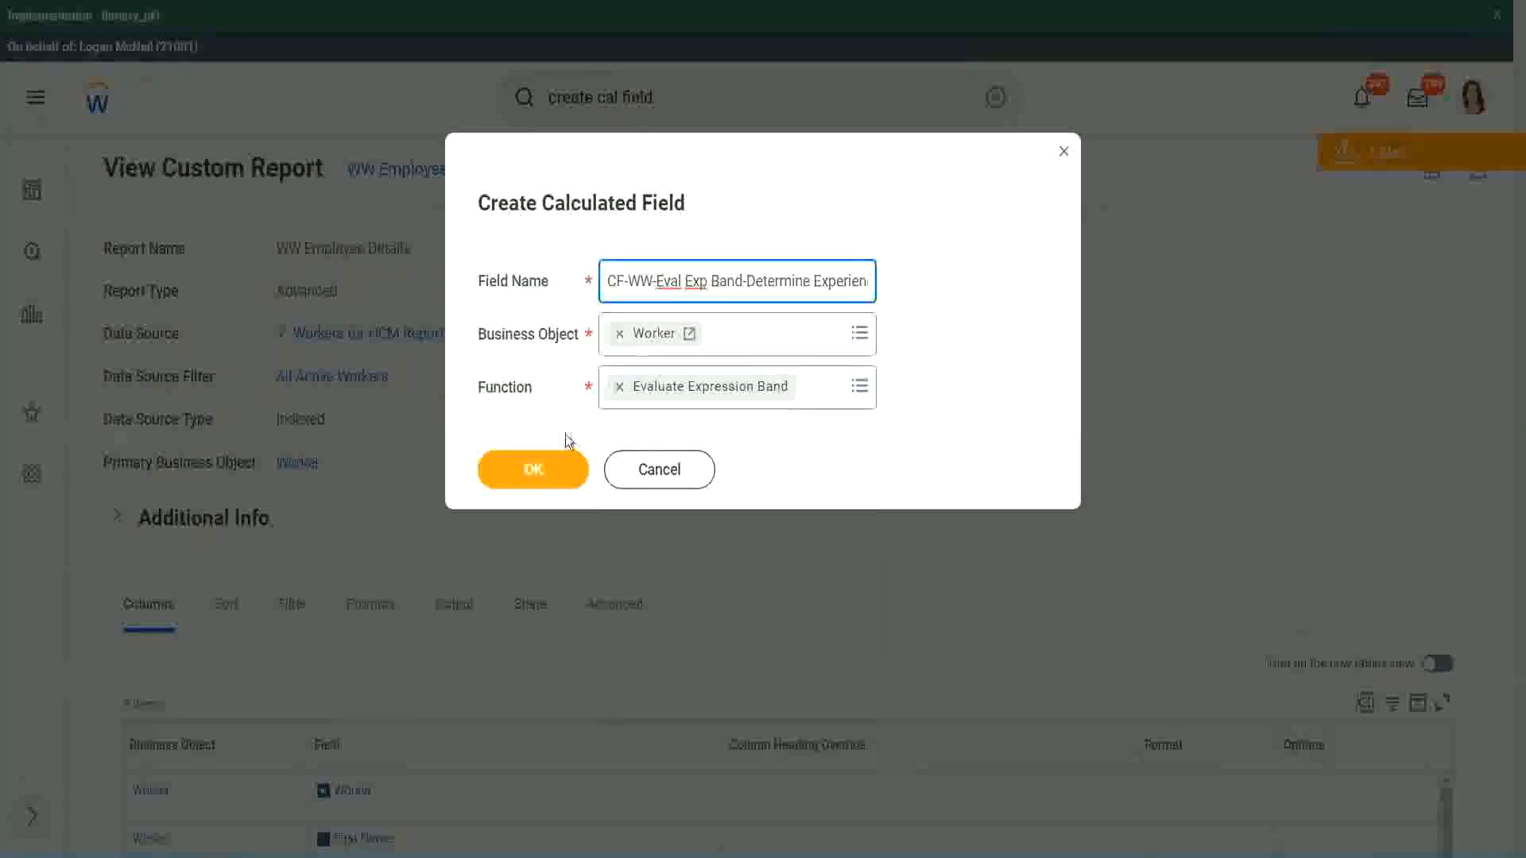
pyautogui.click(533, 469)
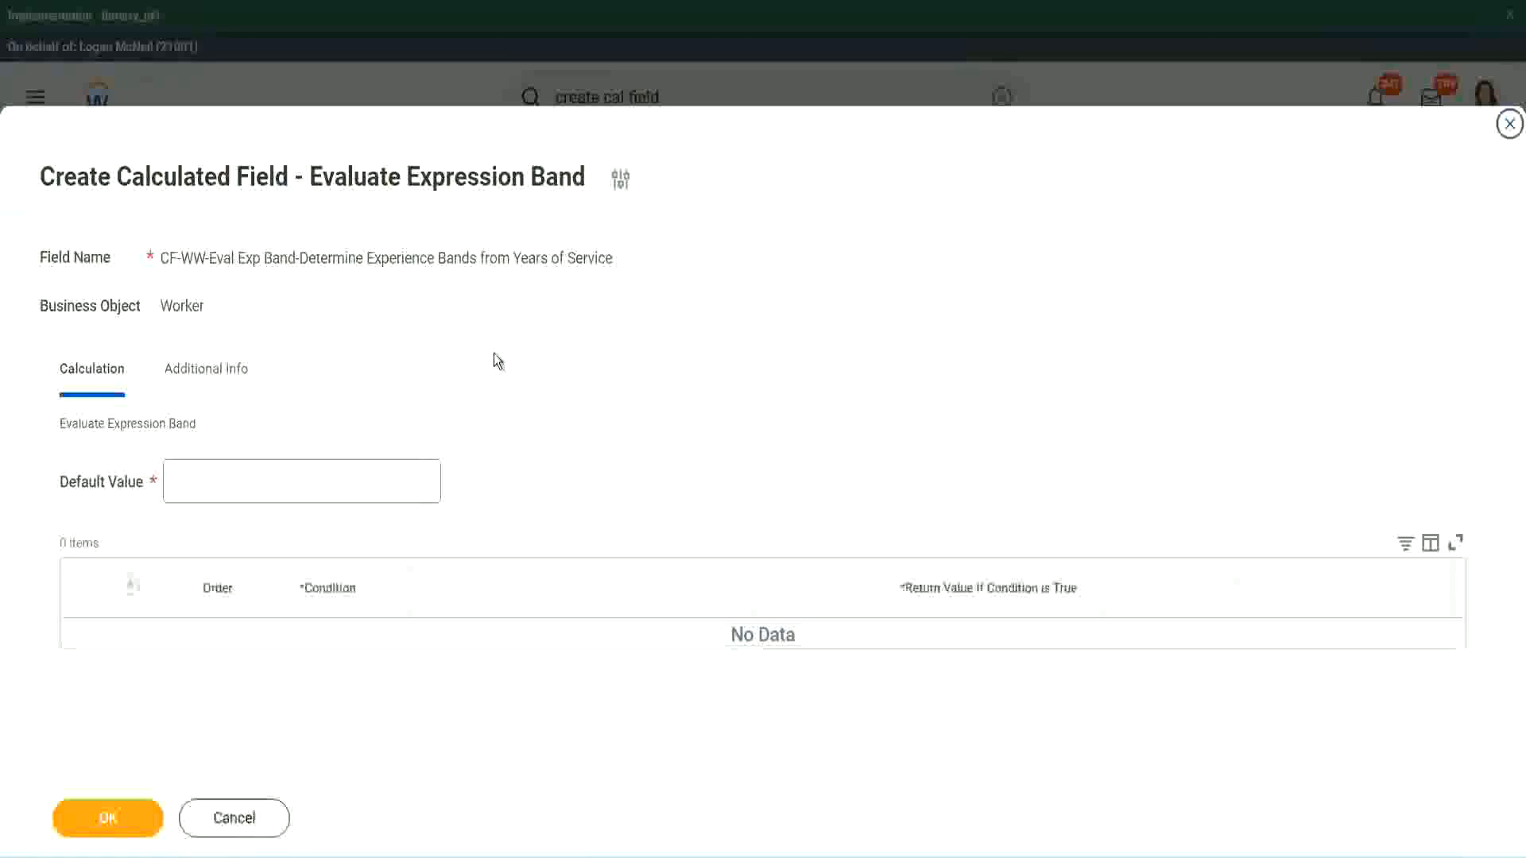
# Set the default value to "-" and add the first condition row
pyautogui.click(219, 492)
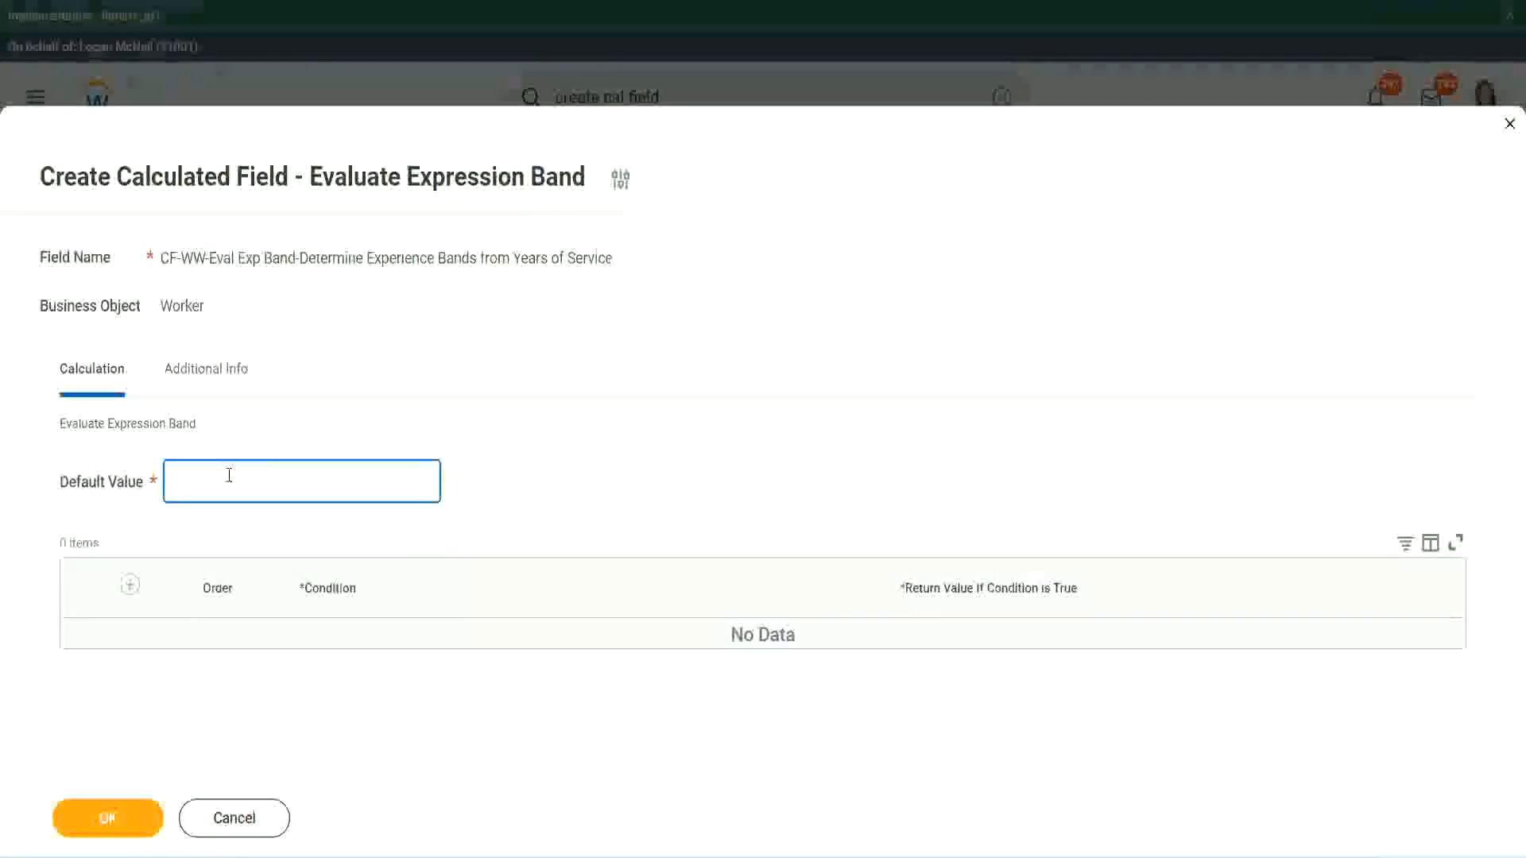
pyautogui.write('N')
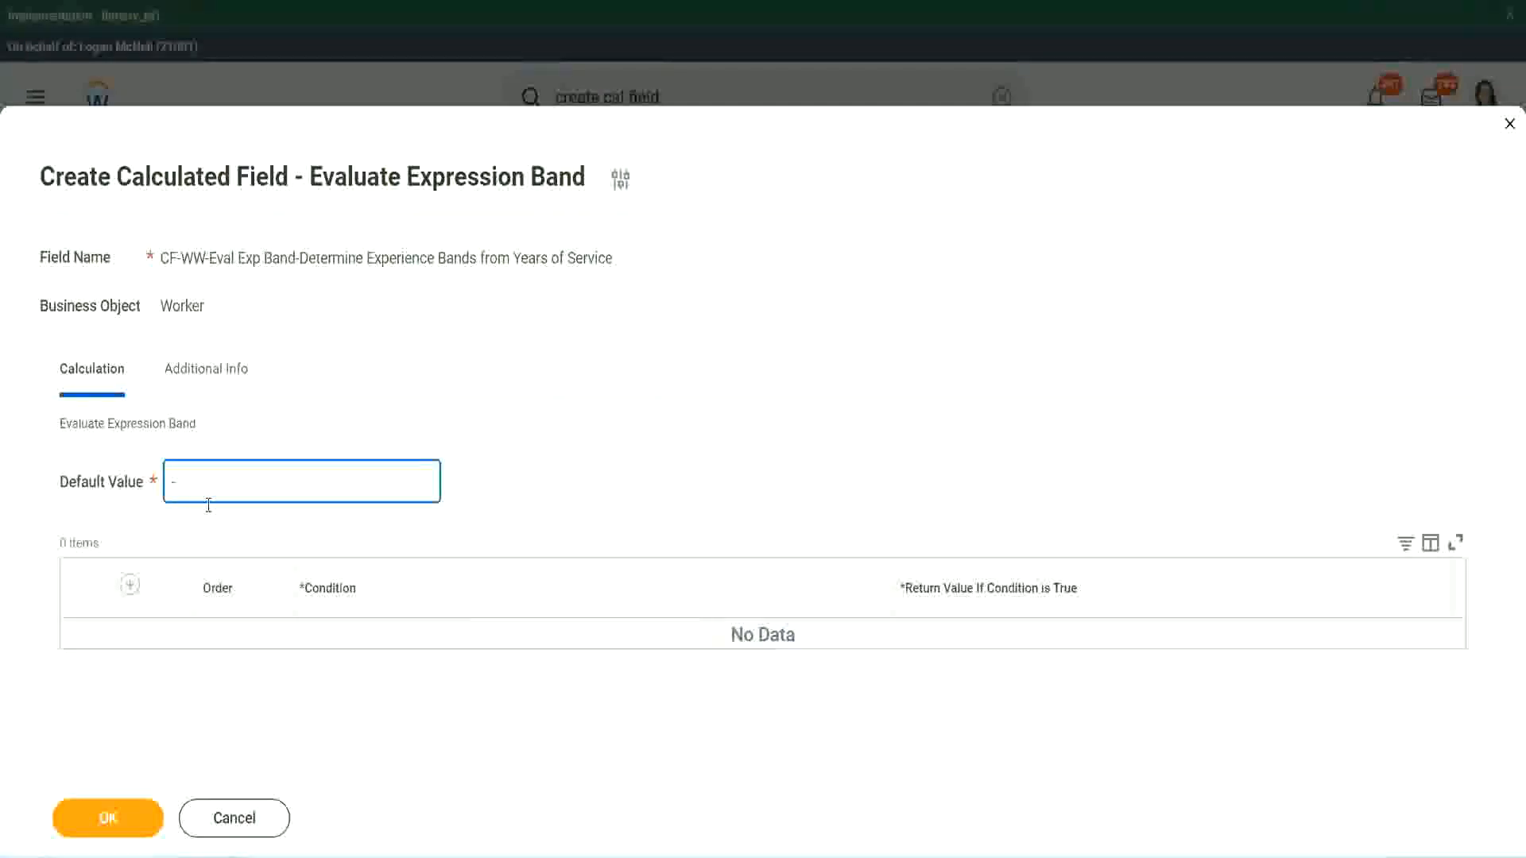
pyautogui.click(131, 587)
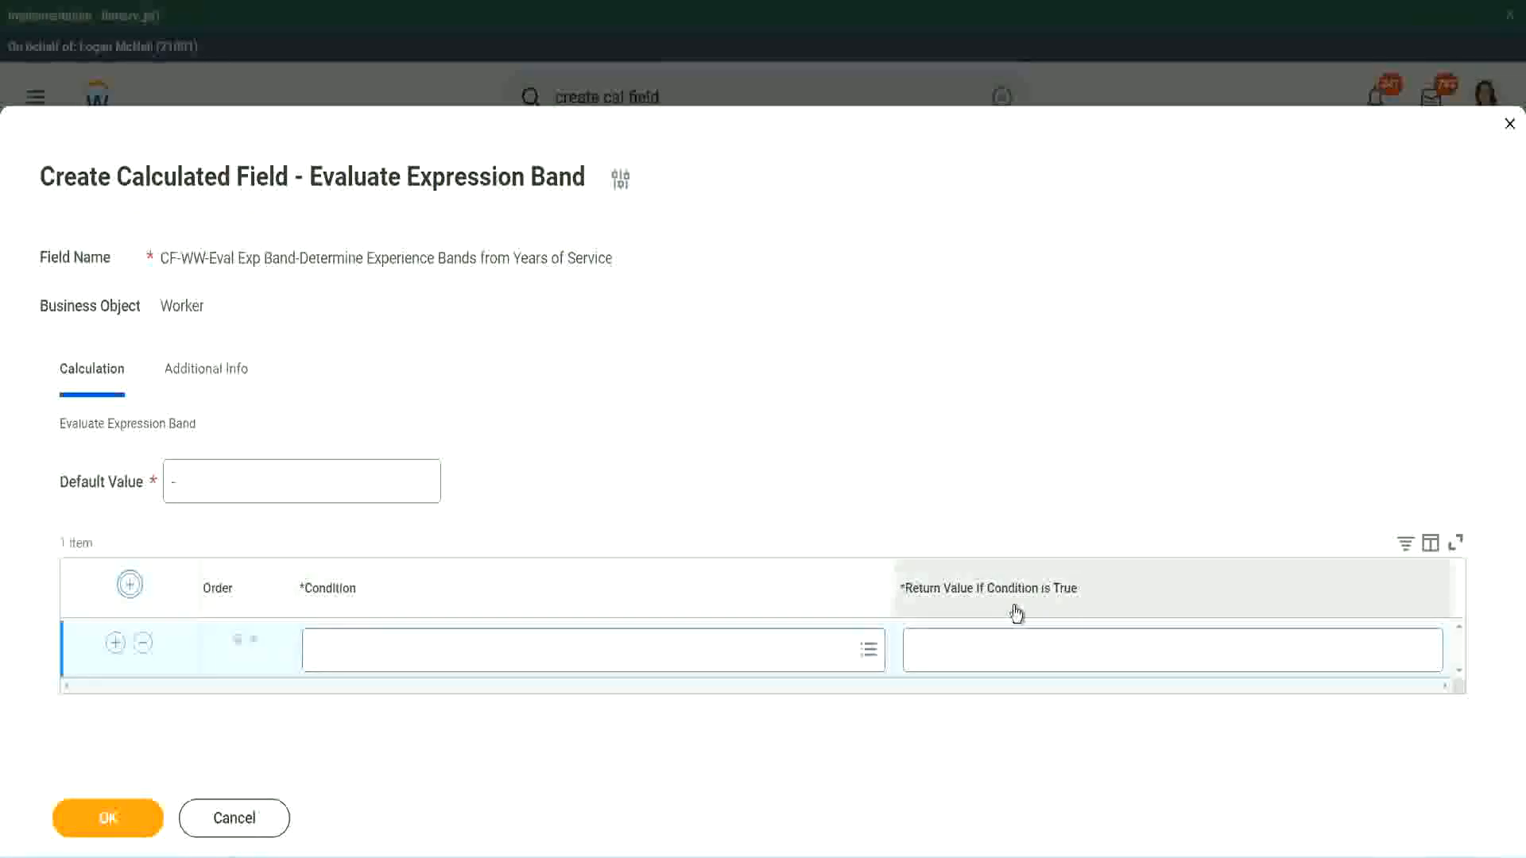
pyautogui.click(993, 653)
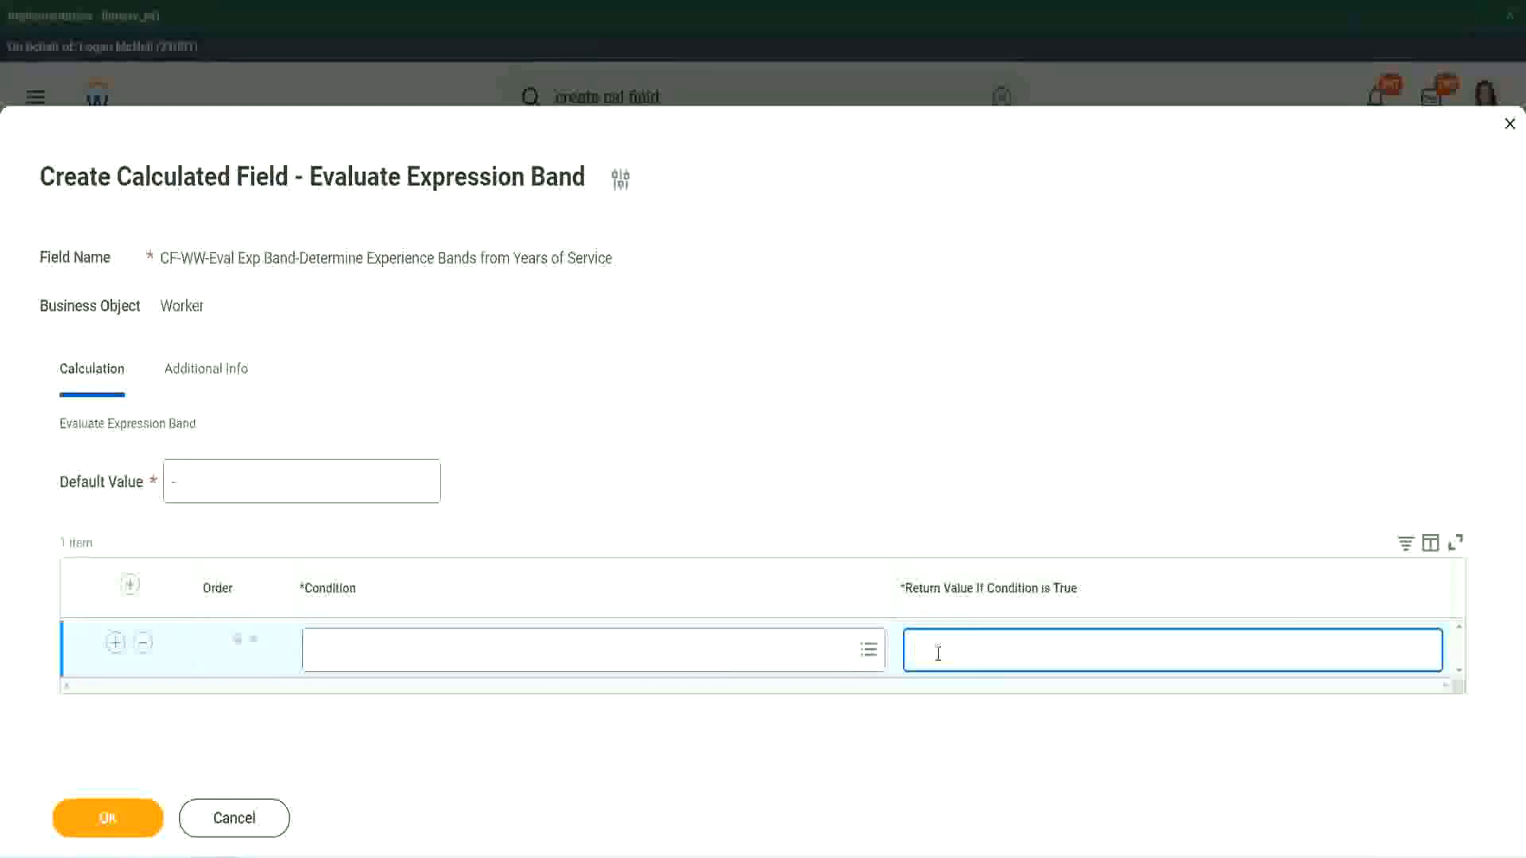
pyautogui.write('adkadjadjaljdla')
pyautogui.press('BackSpace')
pyautogui.press('BackSpace')
pyautogui.press('BackSpace')
pyautogui.press('BackSpace')
pyautogui.press('BackSpace')
pyautogui.press('BackSpace')
pyautogui.press('BackSpace')
pyautogui.press('BackSpace')
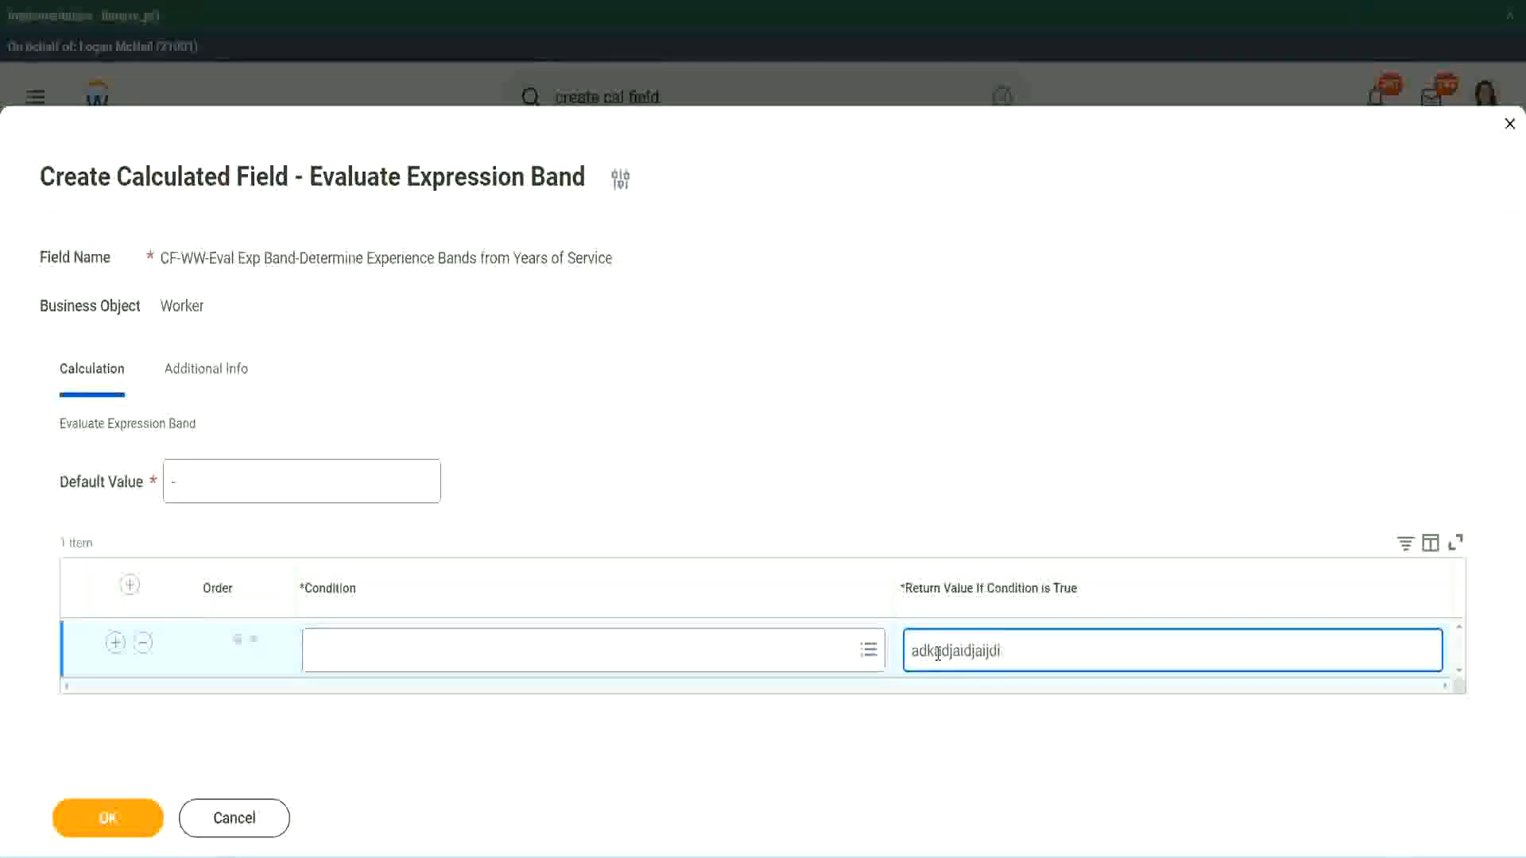
pyautogui.press('BackSpace')
pyautogui.press('BackSpace')
pyautogui.press('BackSpace')
pyautogui.press('BackSpace')
pyautogui.press('BackSpace')
pyautogui.press('BackSpace')
pyautogui.press('BackSpace')
pyautogui.press('BackSpace')
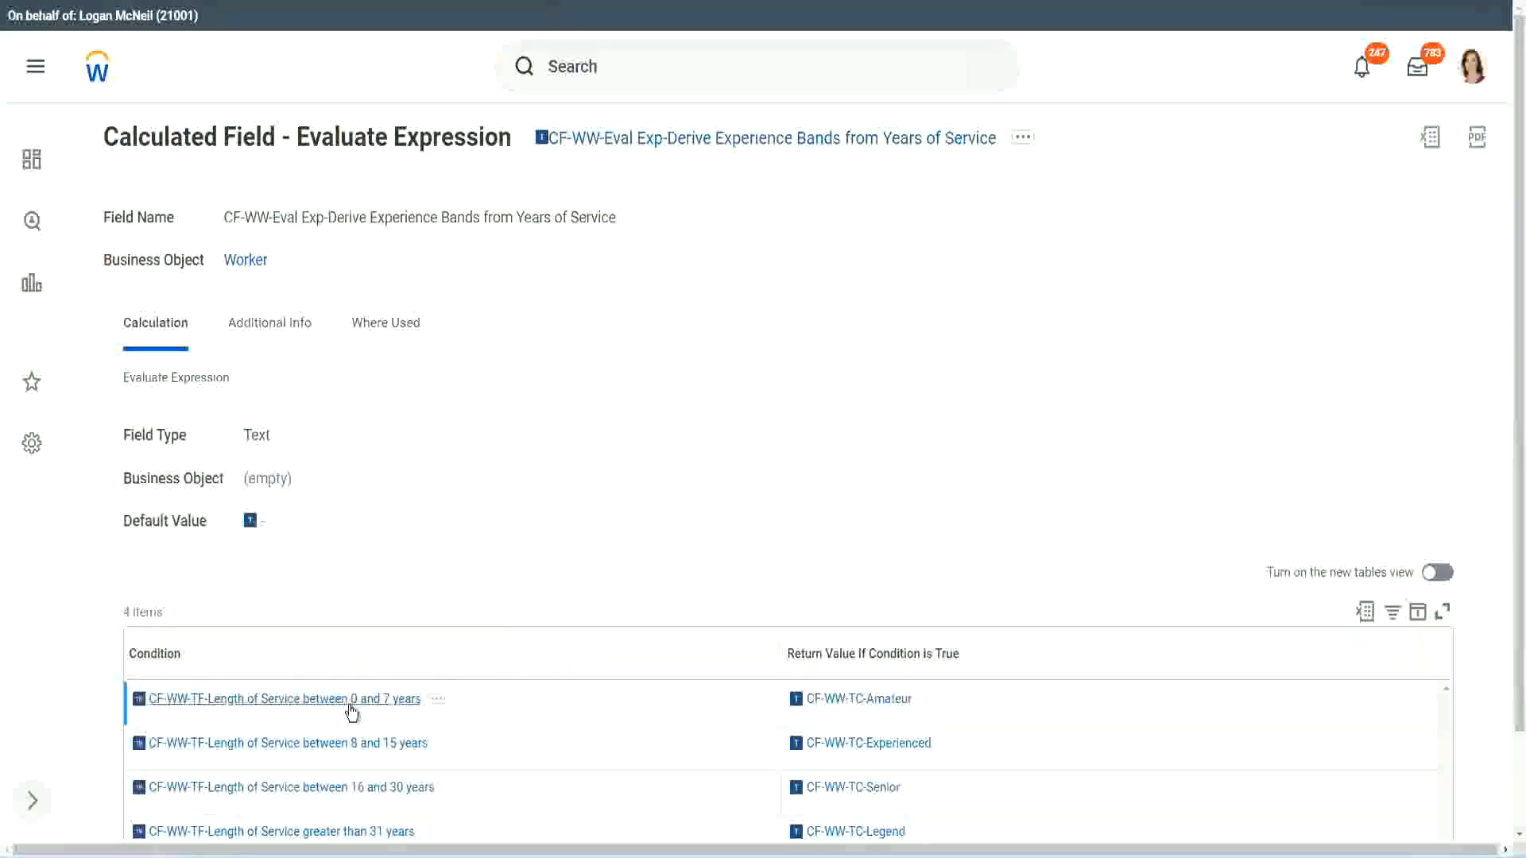
# Copy "CF-WW-TF-Length of Service between 0 and 7 years" from the existing Evaluate Expression field and set it as the first row's condition
pyautogui.rightClick(351, 701)
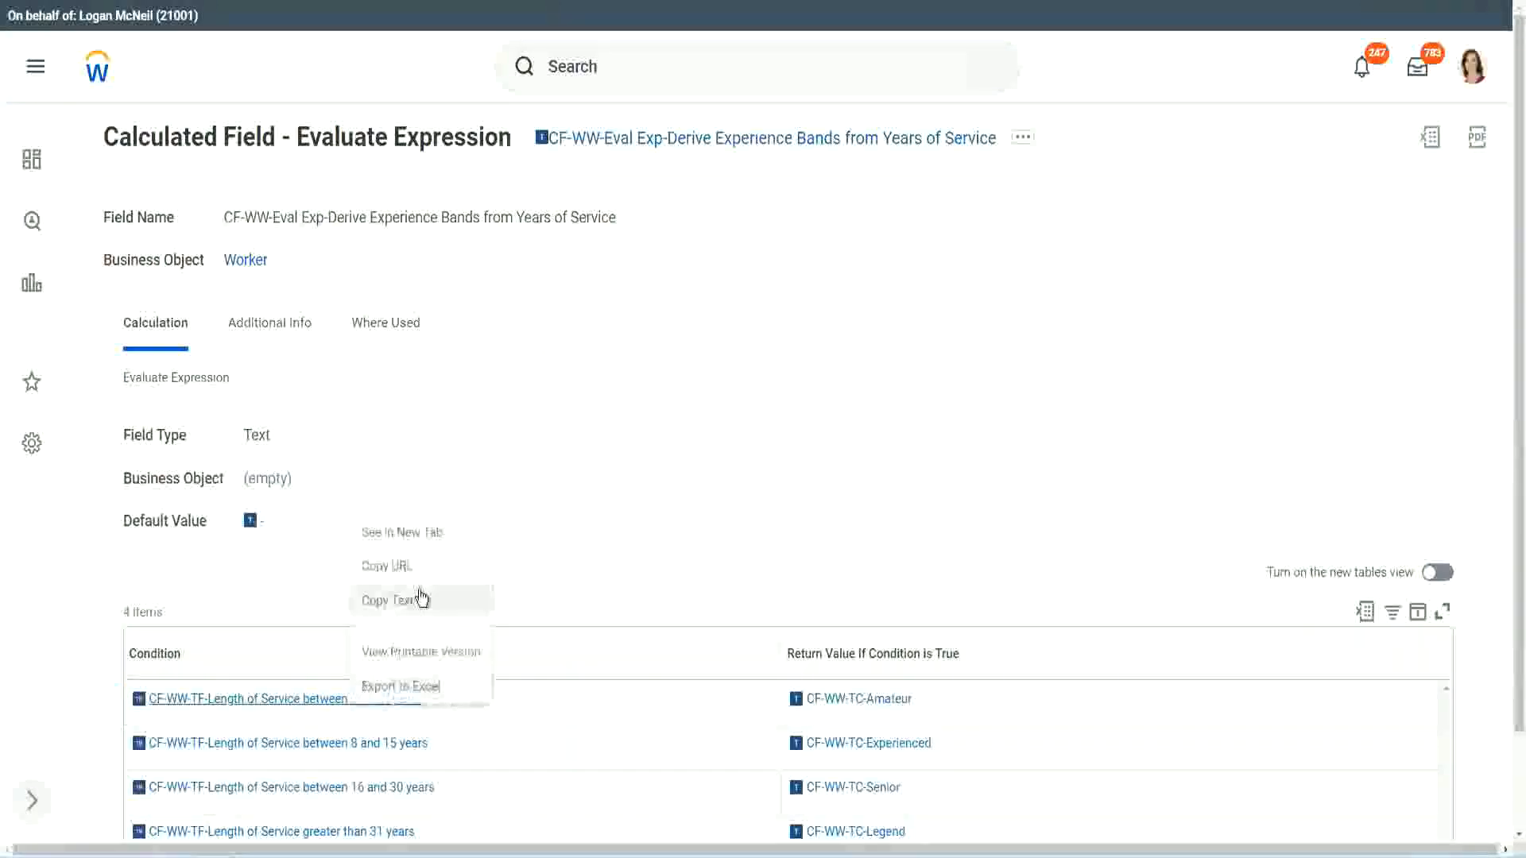
pyautogui.click(410, 616)
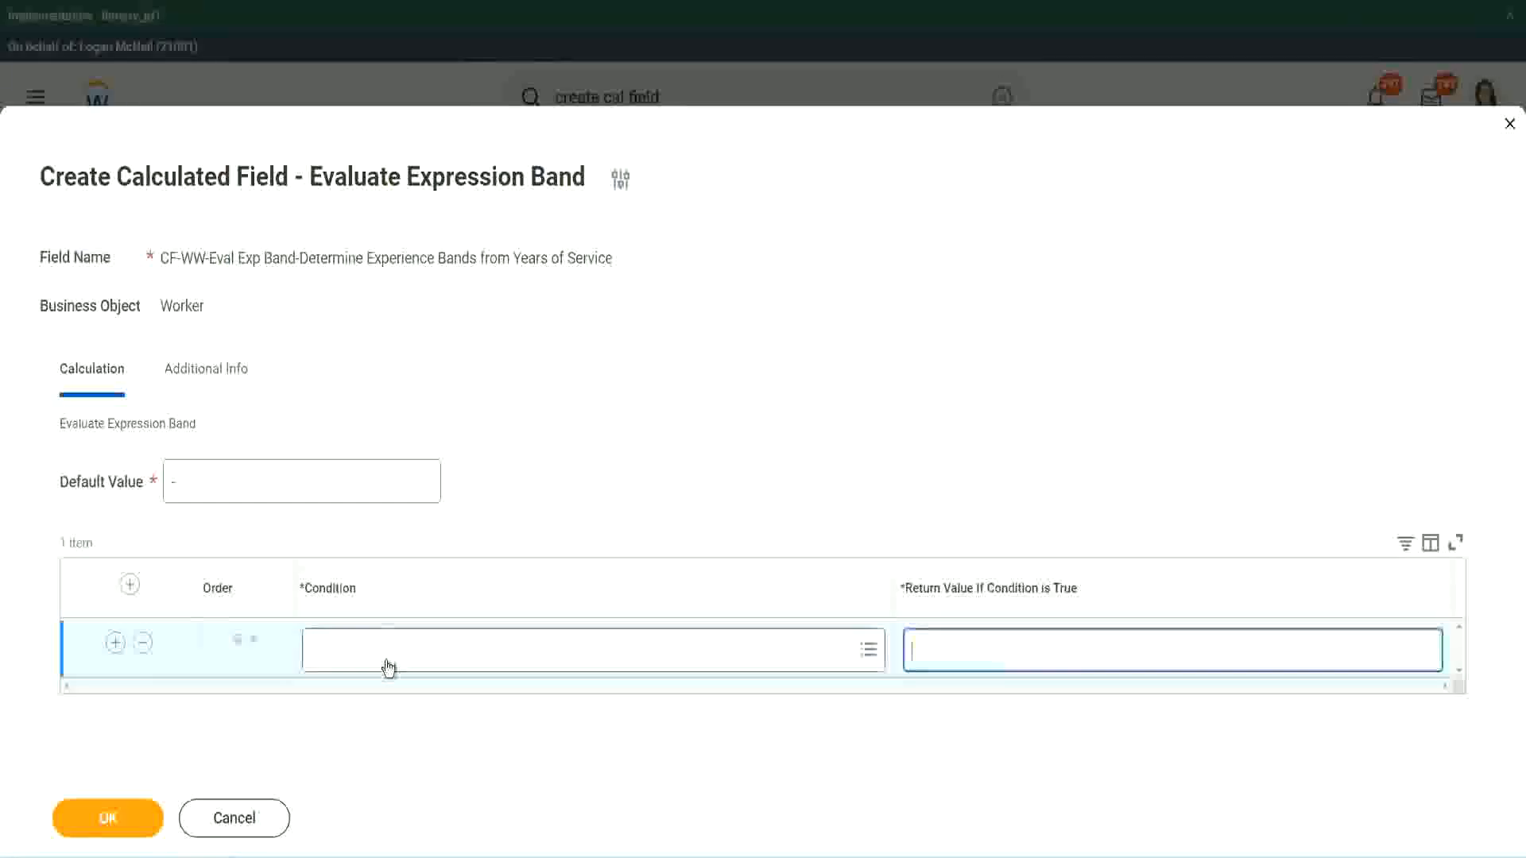
pyautogui.click(387, 660)
pyautogui.hotkey('ctrl', 'v')
pyautogui.press('Return')
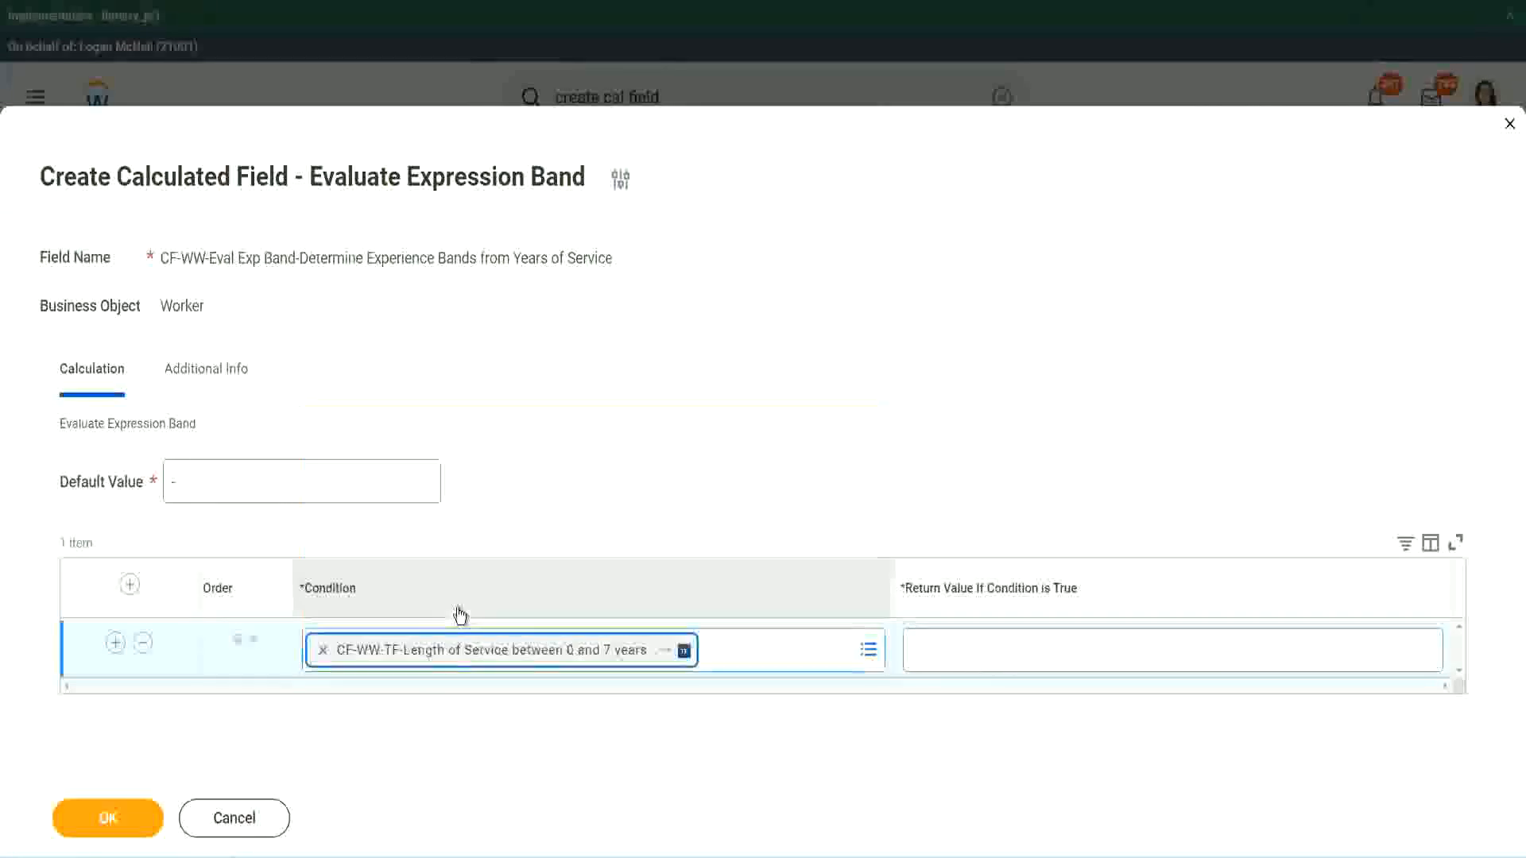
# Enter "Amateur" as the first row's return value and add three more condition rows
pyautogui.click(964, 635)
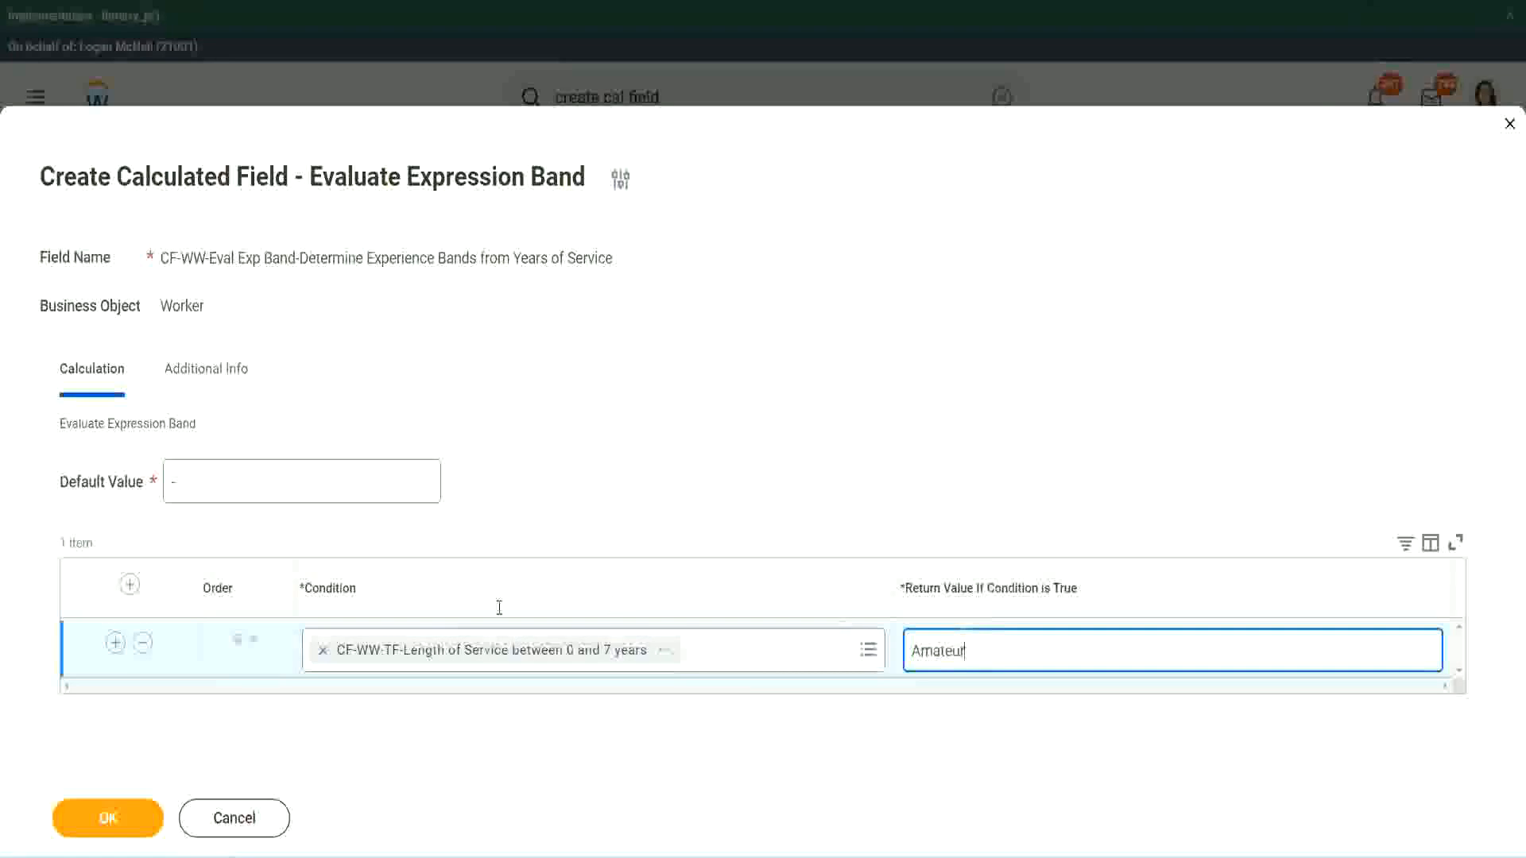
pyautogui.click(116, 642)
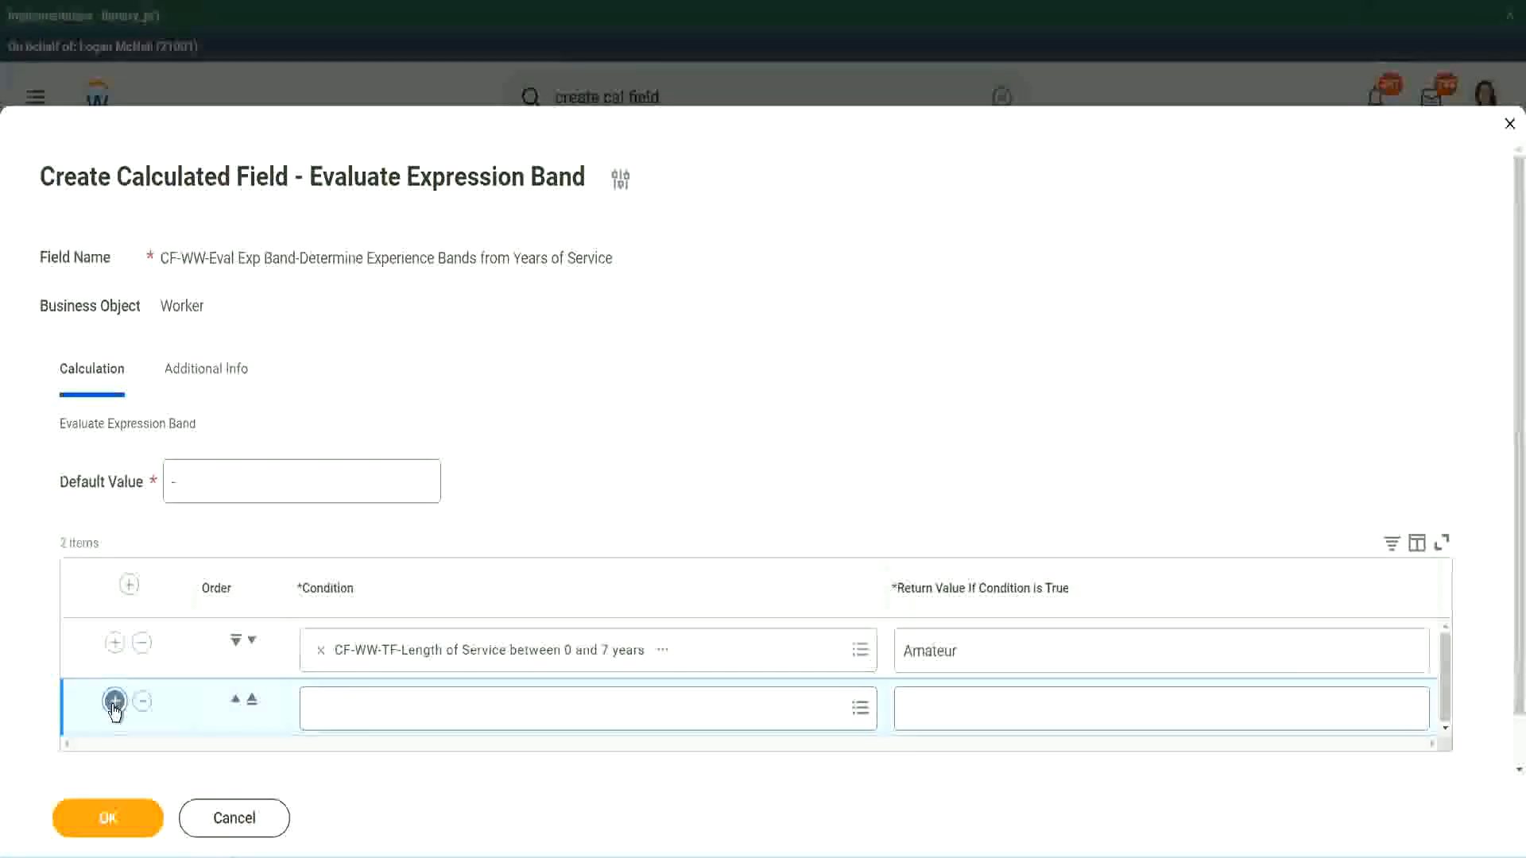
pyautogui.click(114, 701)
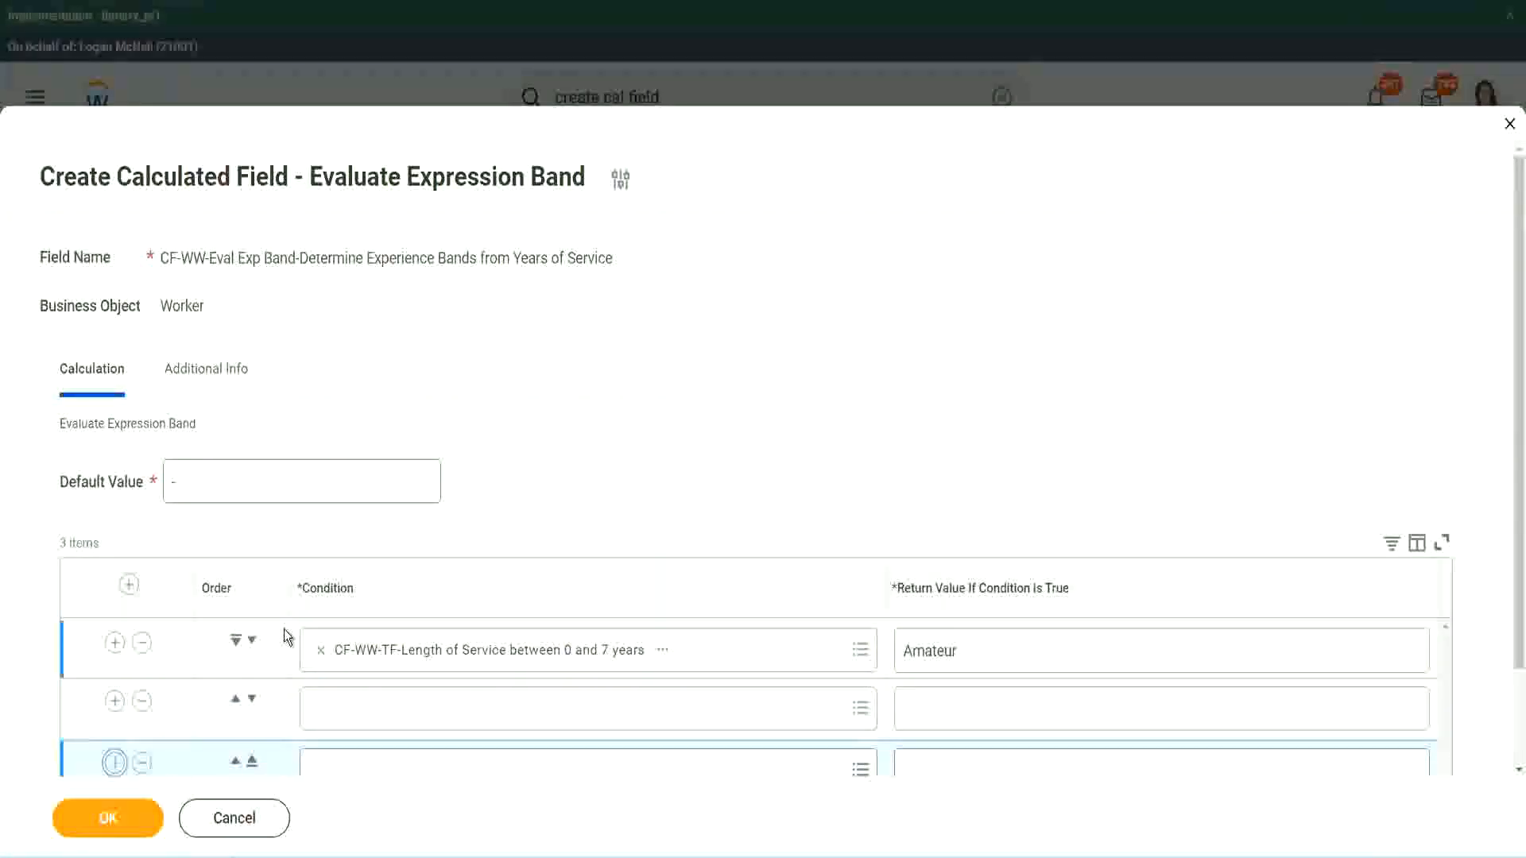
pyautogui.click(114, 647)
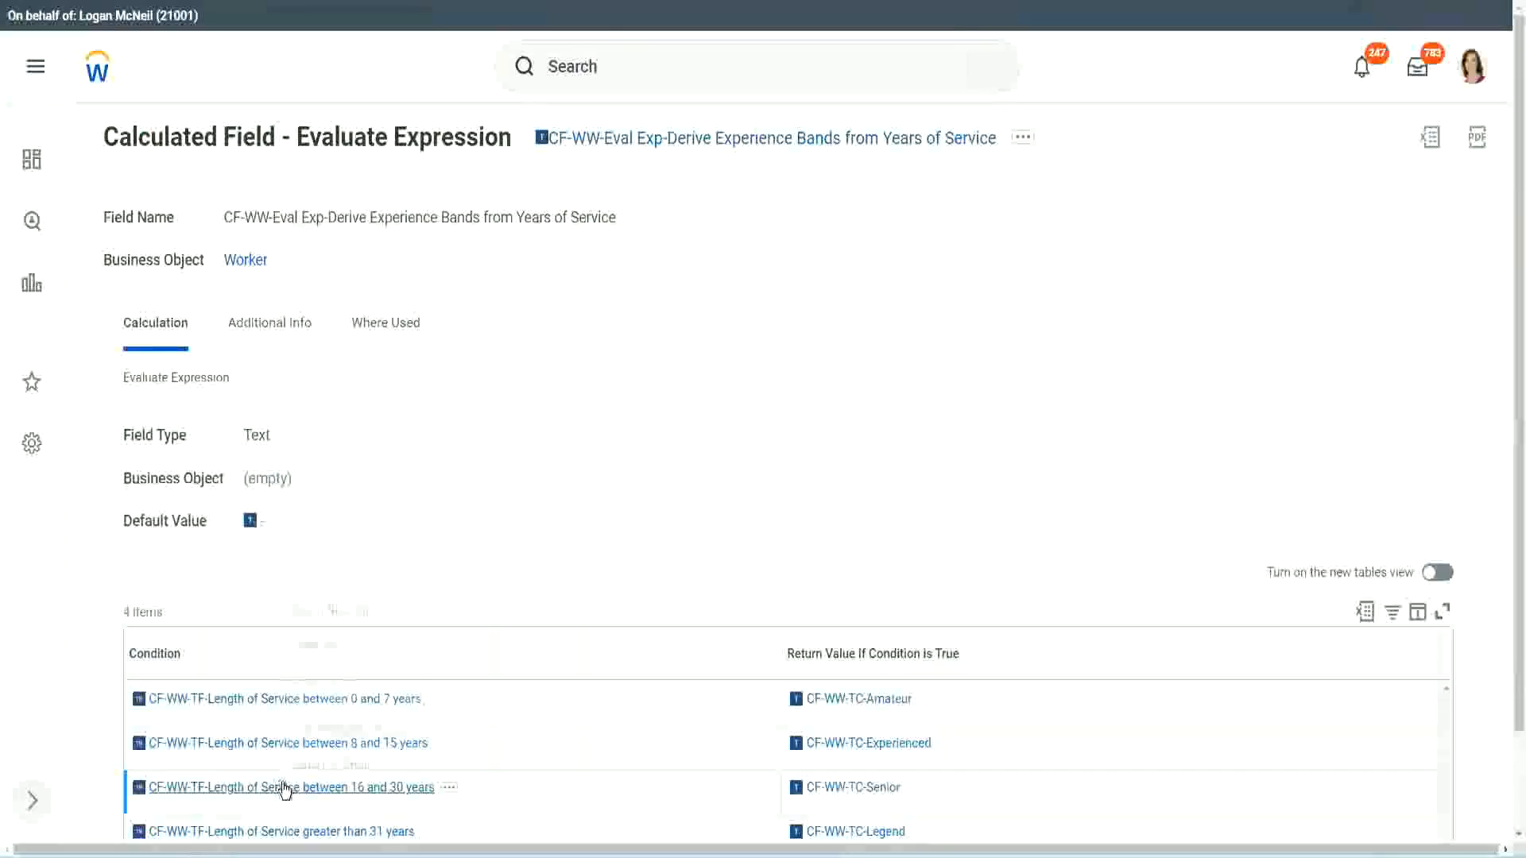
# Copy "CF-WW-TF-Length of Service between 16 and 30 years" from the existing field into the second row's condition and move that row down to third place
pyautogui.rightClick(286, 787)
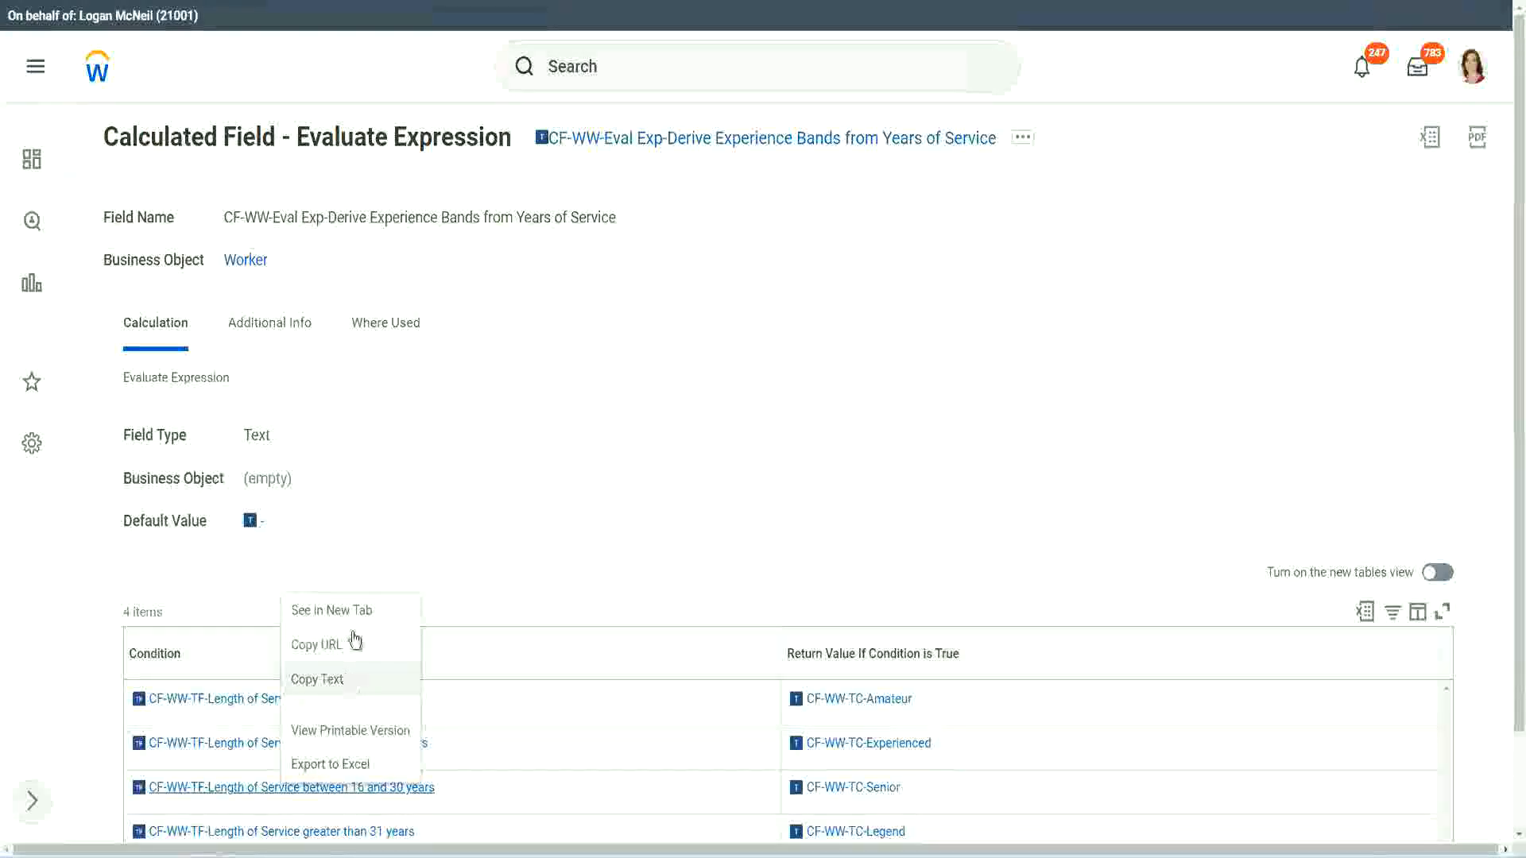
pyautogui.click(350, 640)
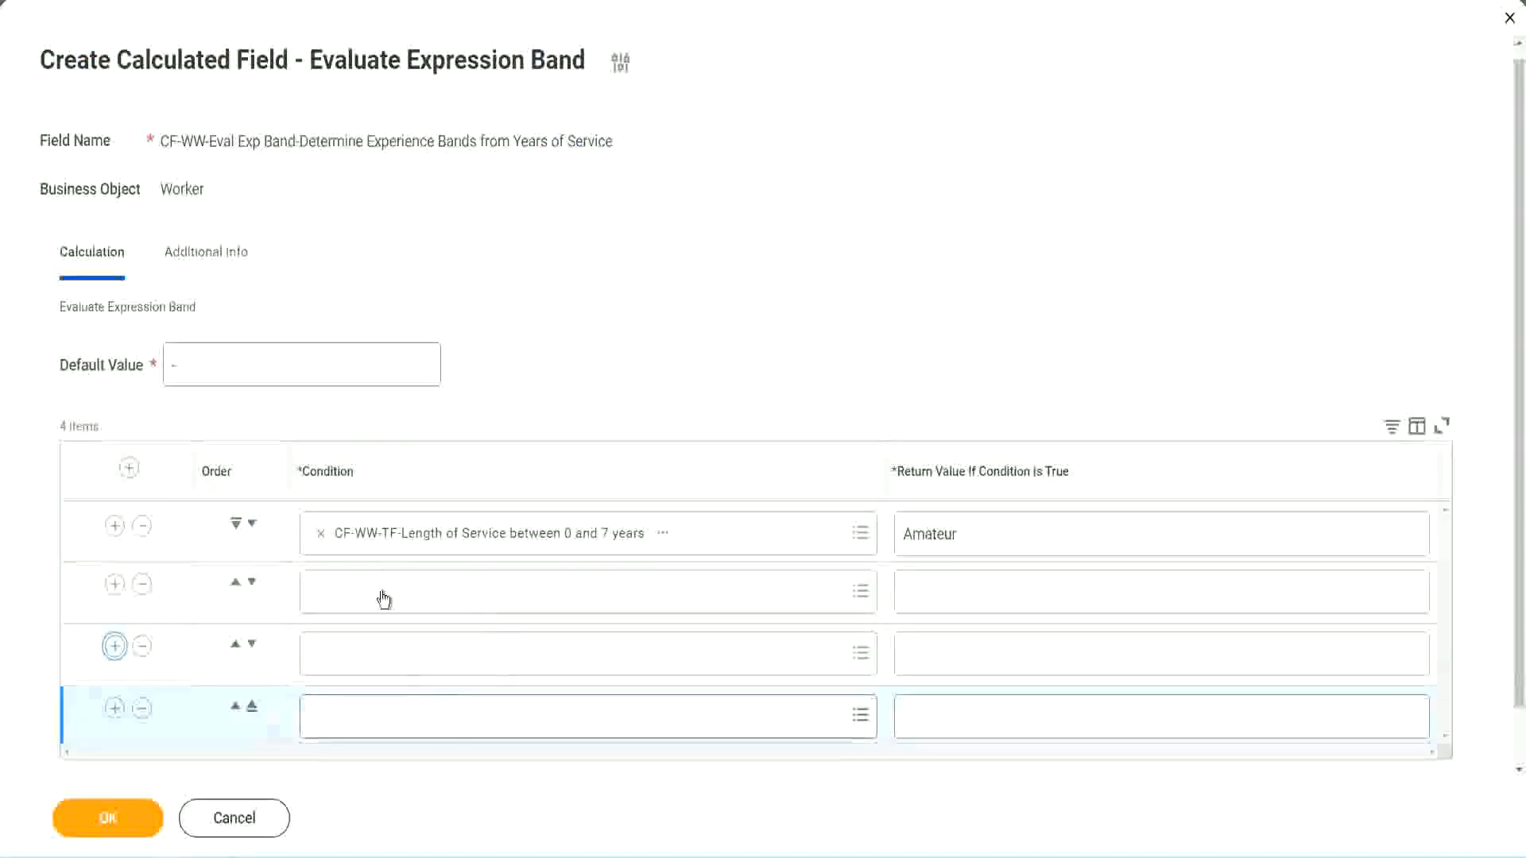
pyautogui.click(385, 590)
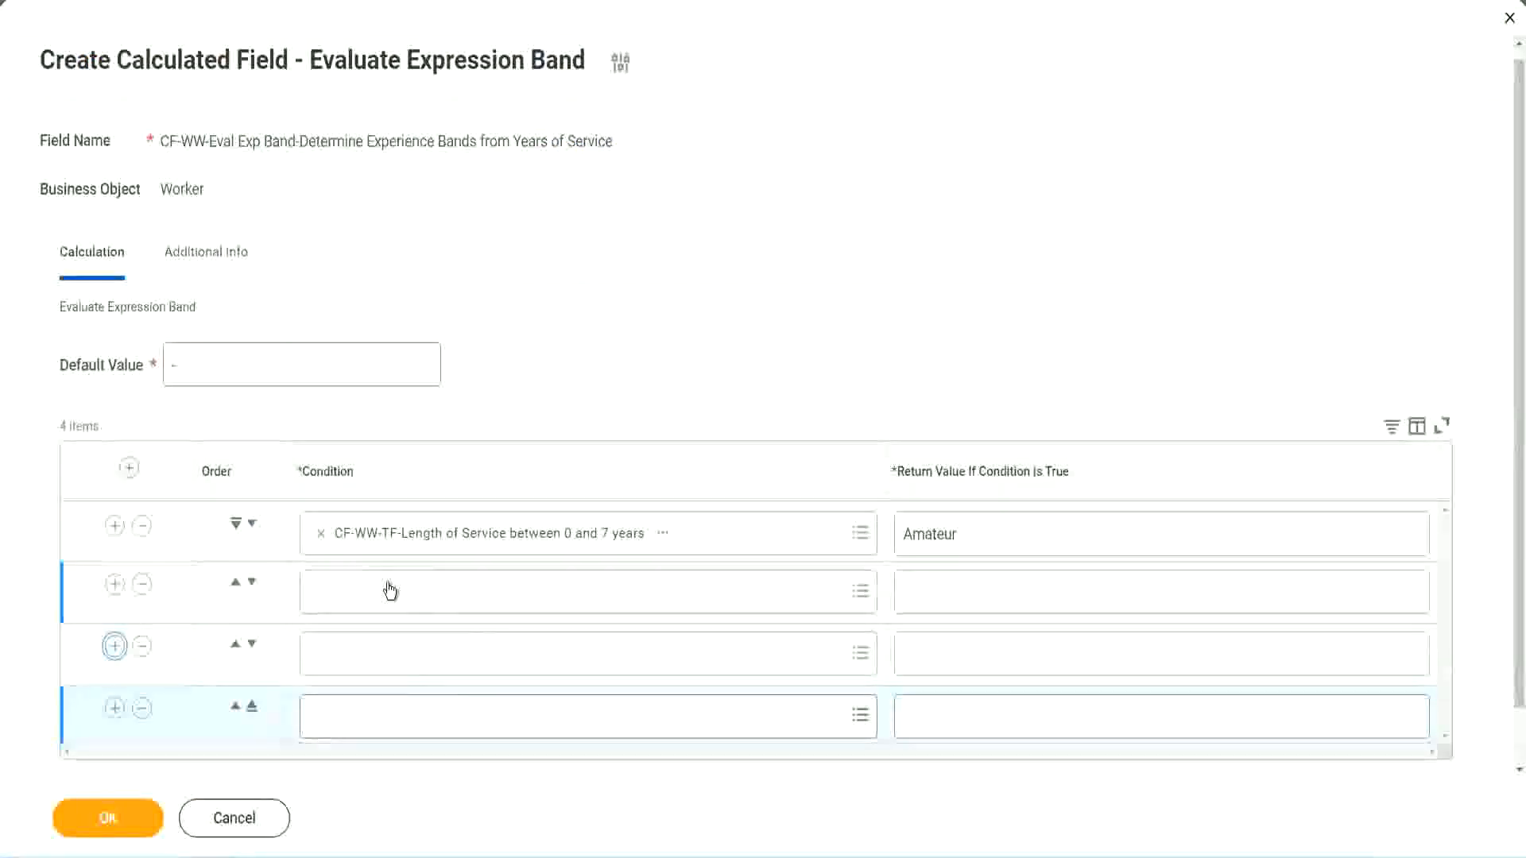
pyautogui.write('CF-WW-TF-Length of Service between 16 and 30 years')
pyautogui.press('Return')
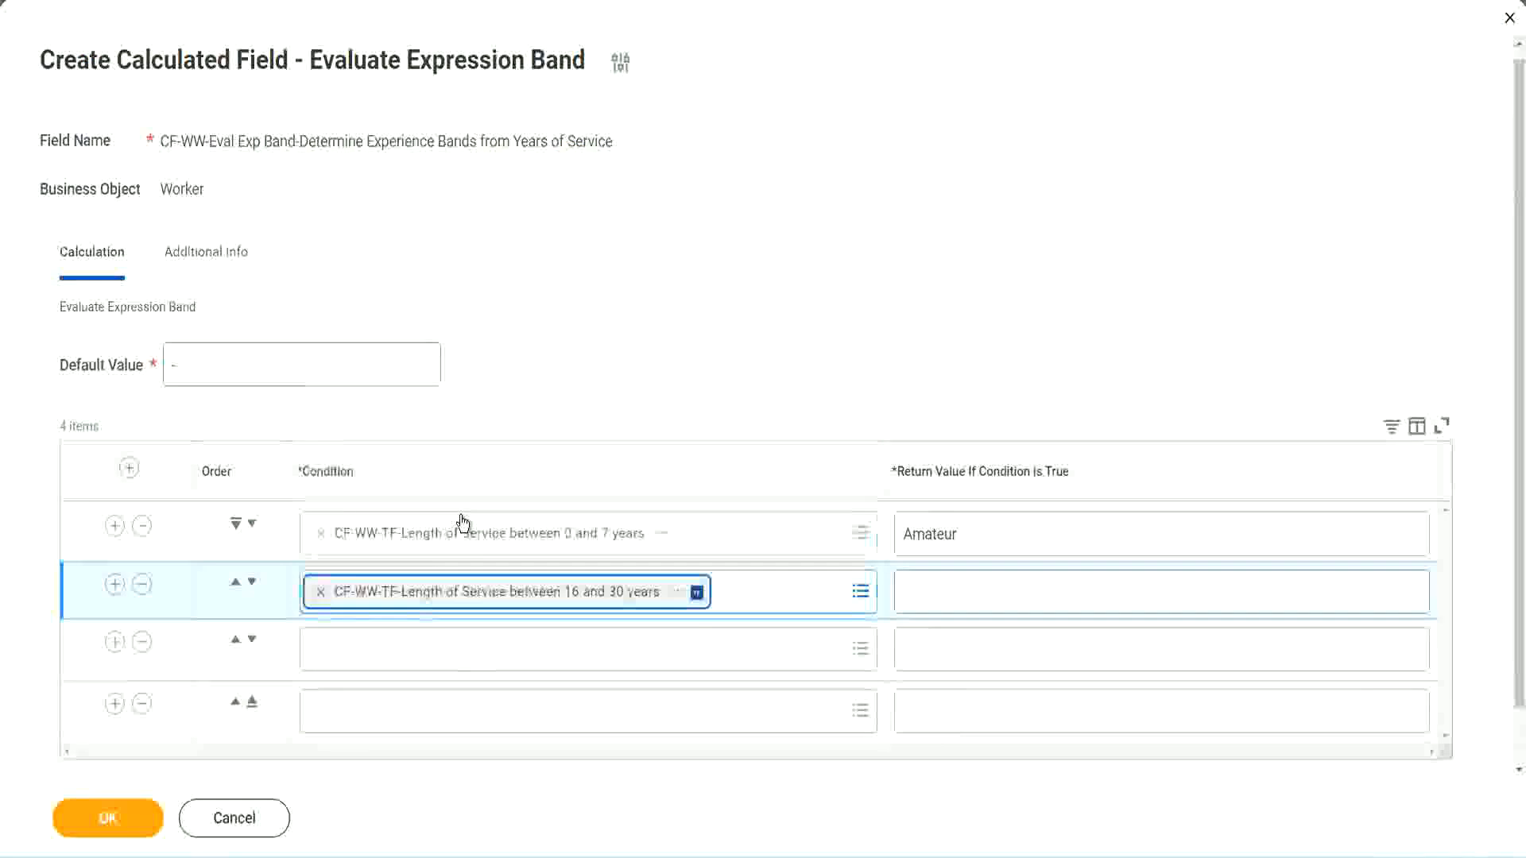
pyautogui.click(252, 582)
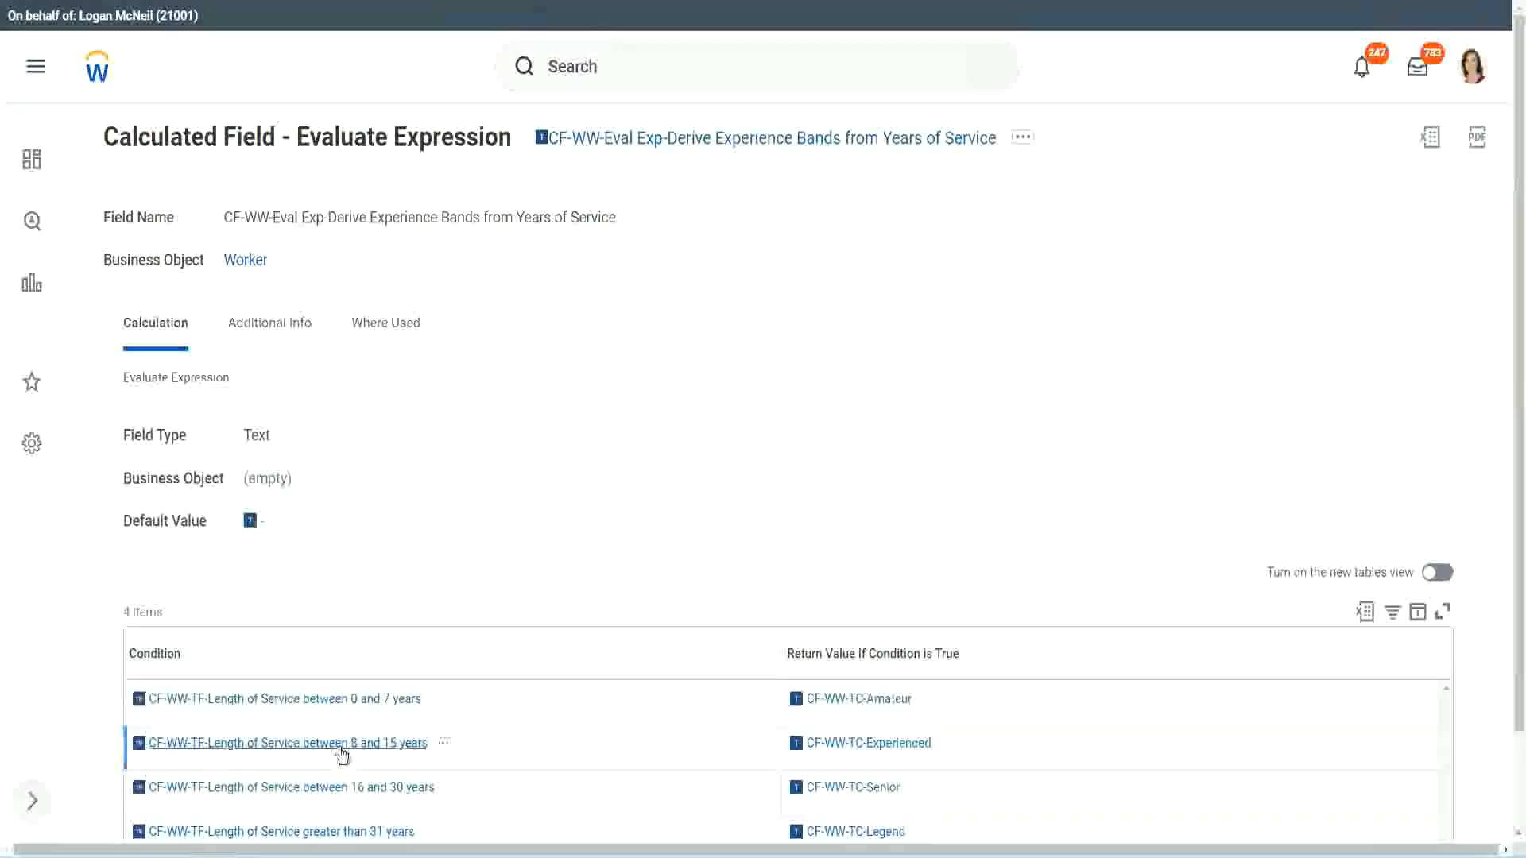
# Copy "CF-WW-TF-Length of Service between 8 and 15 years" from the existing Evaluate Expression field into the second row's condition
pyautogui.rightClick(343, 751)
pyautogui.click(386, 641)
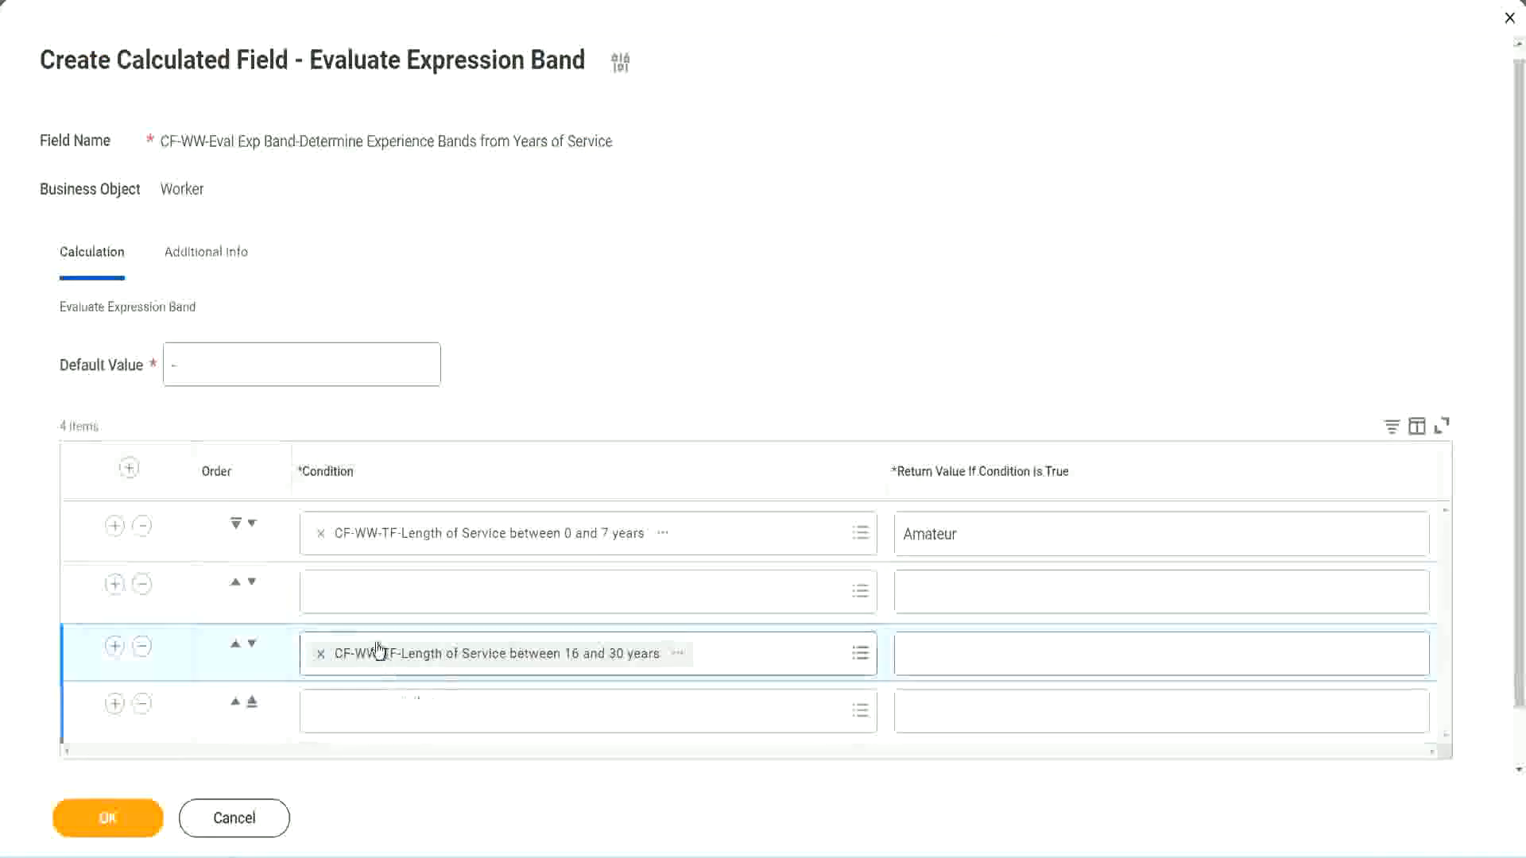
pyautogui.click(382, 608)
pyautogui.hotkey('ctrl', 'v')
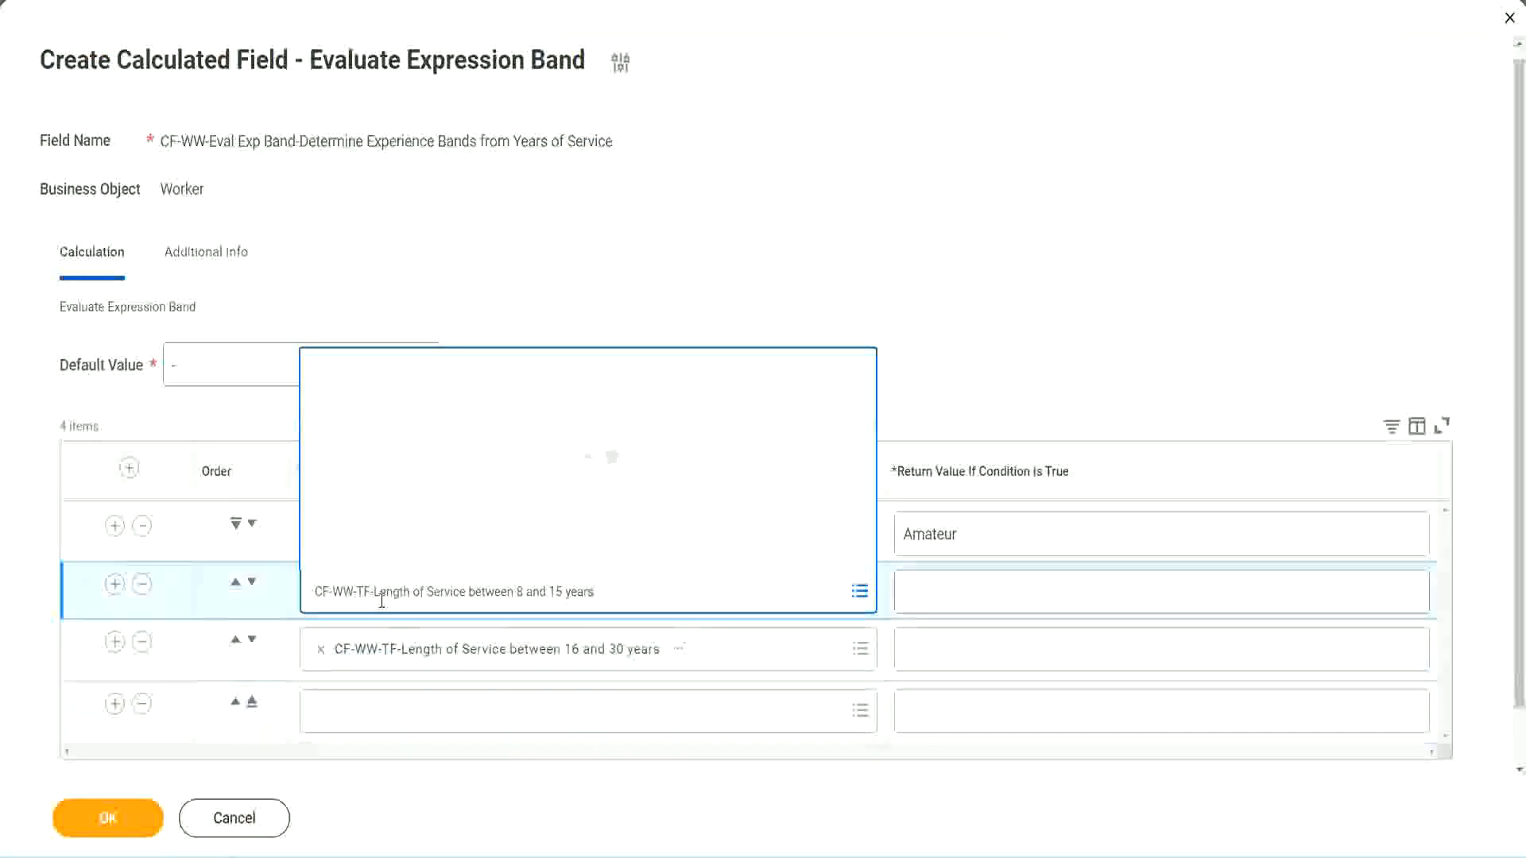
pyautogui.press('Return')
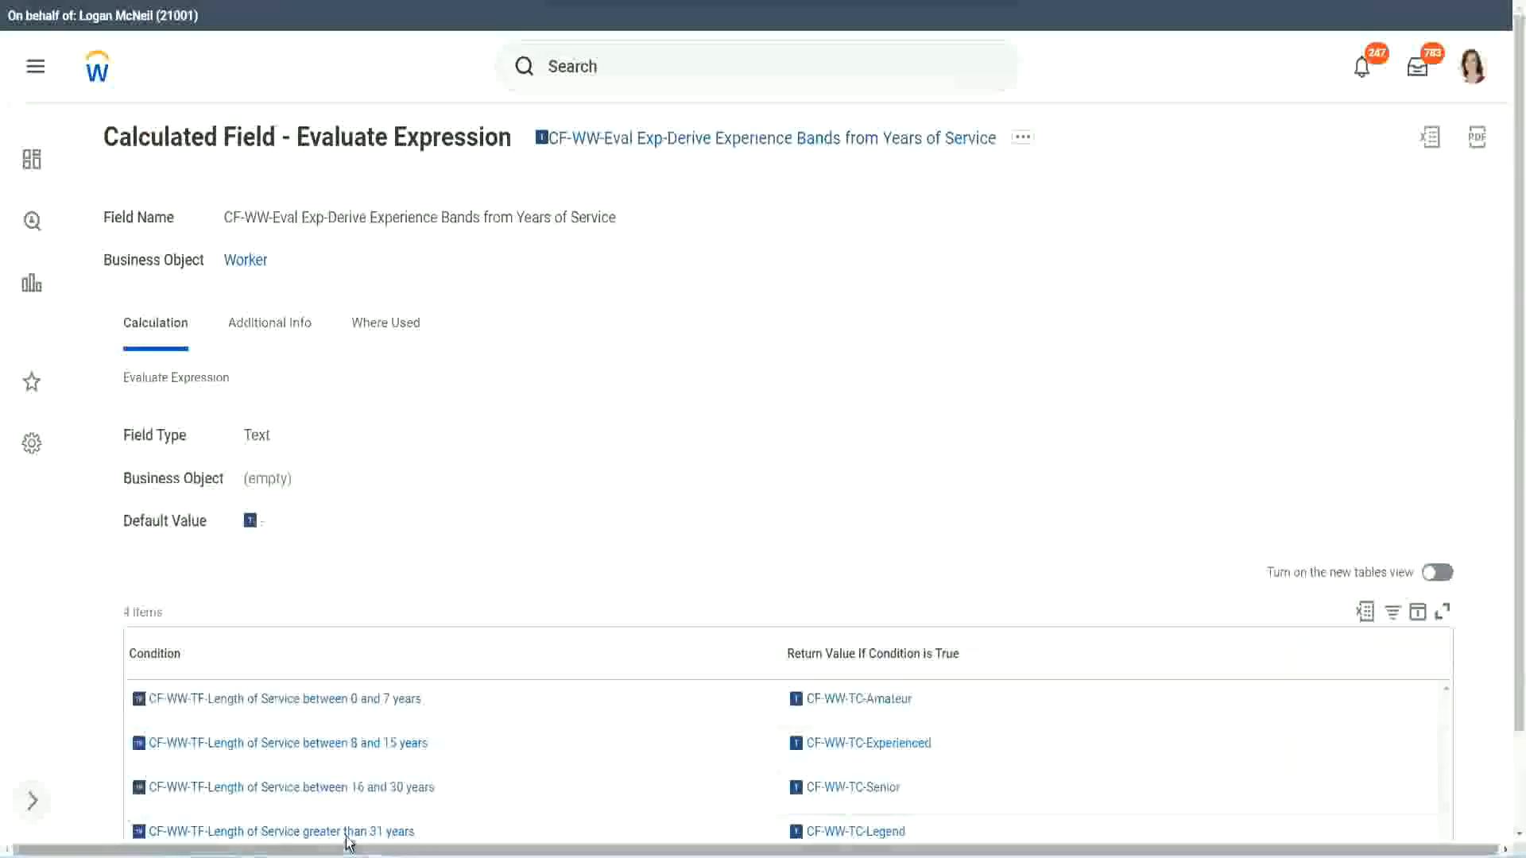
# Copy "CF-WW-TF-Length of Service greater than 31 years" from the existing Evaluate Expression field into the fourth row's condition
pyautogui.rightClick(348, 841)
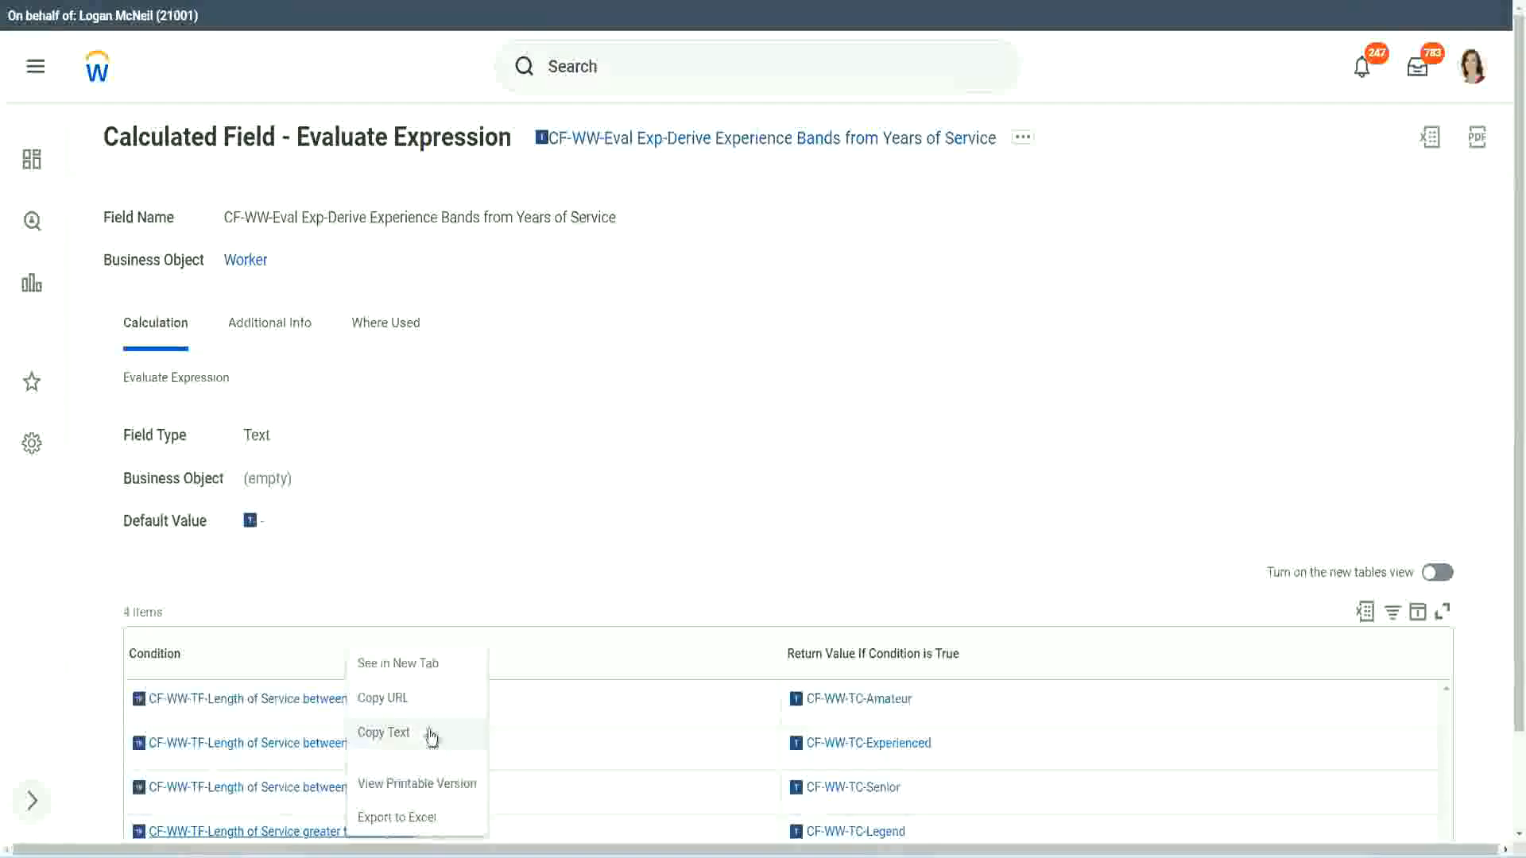
pyautogui.click(437, 747)
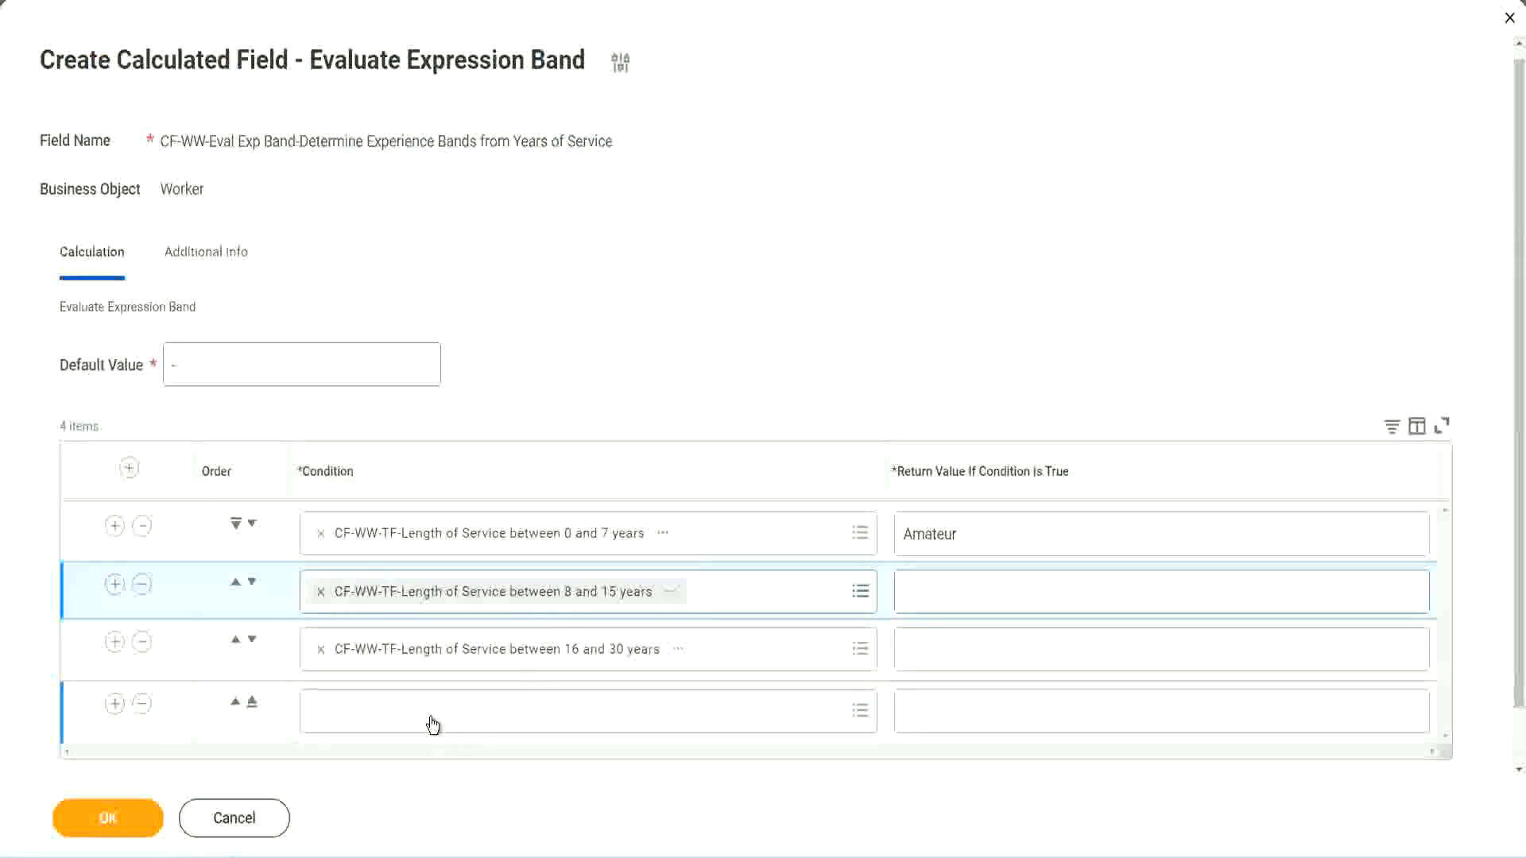
pyautogui.click(433, 725)
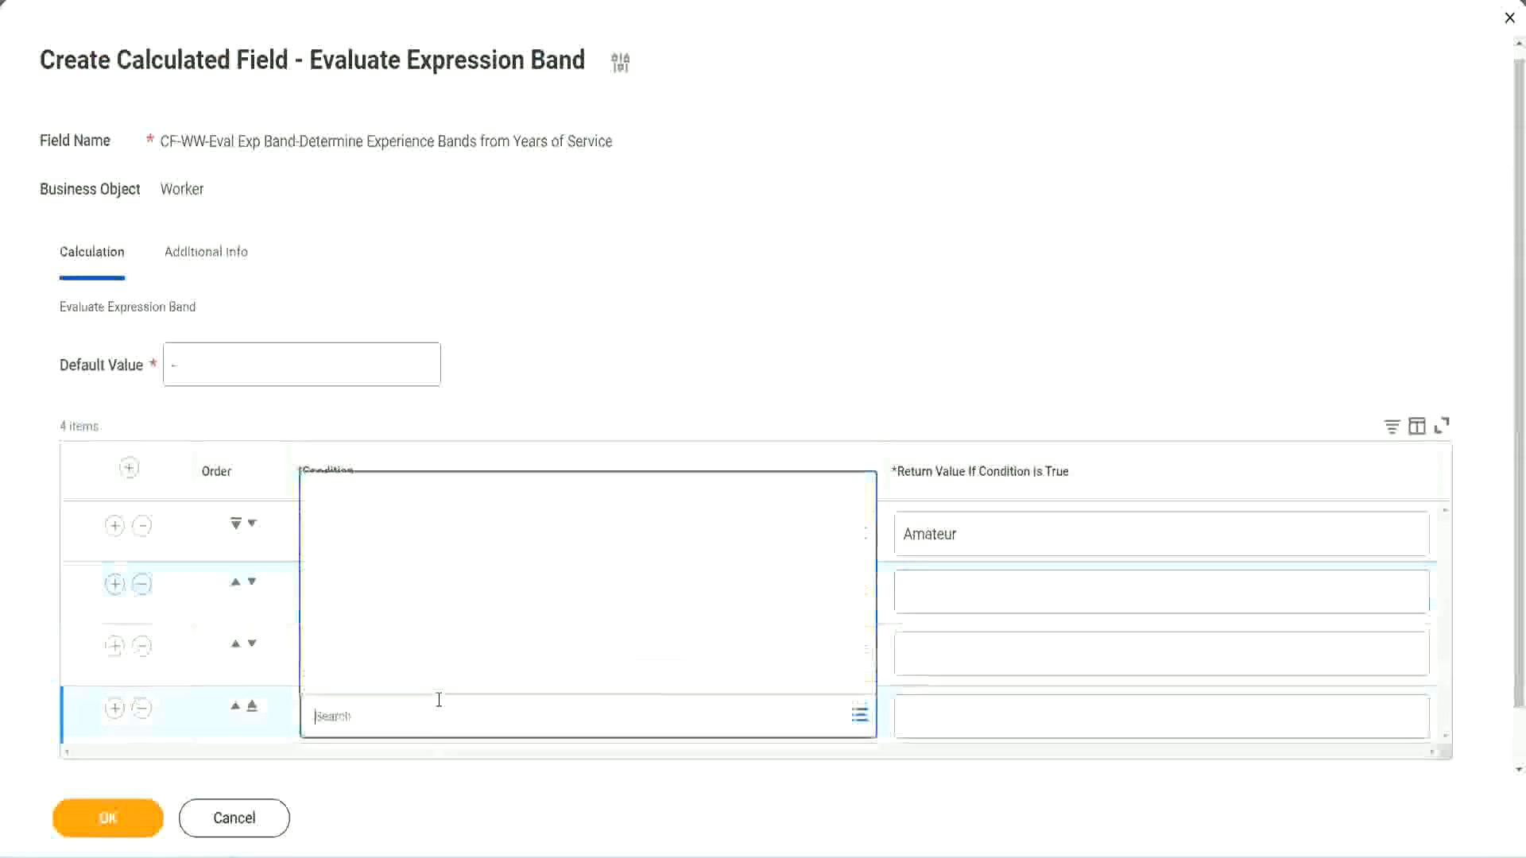
pyautogui.hotkey('ctrl', 'v')
pyautogui.press('Return')
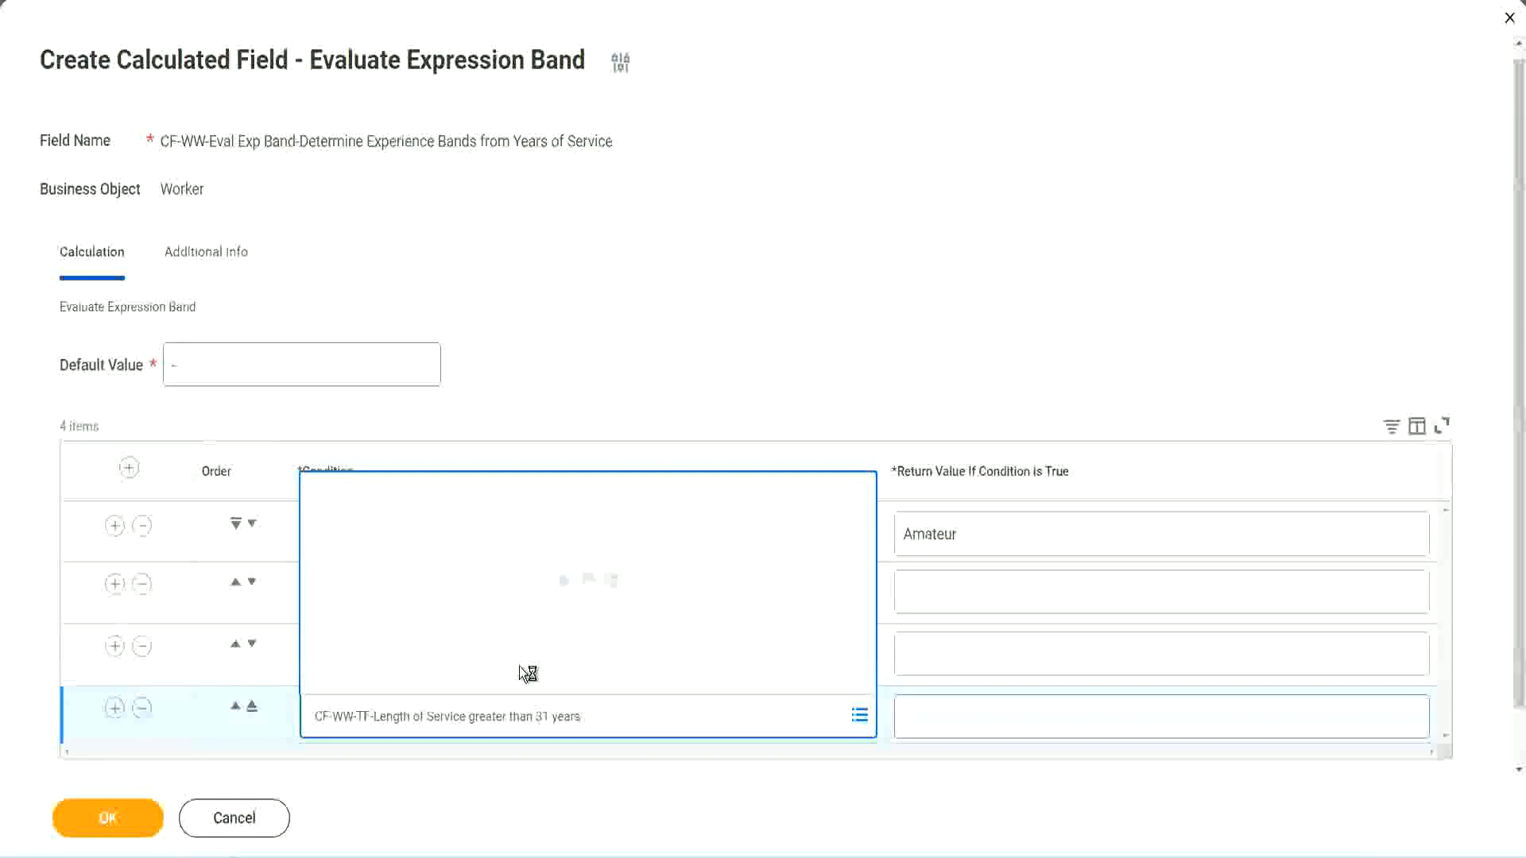
# Enter the return values "Legend" for the fourth row, "Senior" for the third and "Experienced" for the second, and save the calculated field
pyautogui.click(1004, 715)
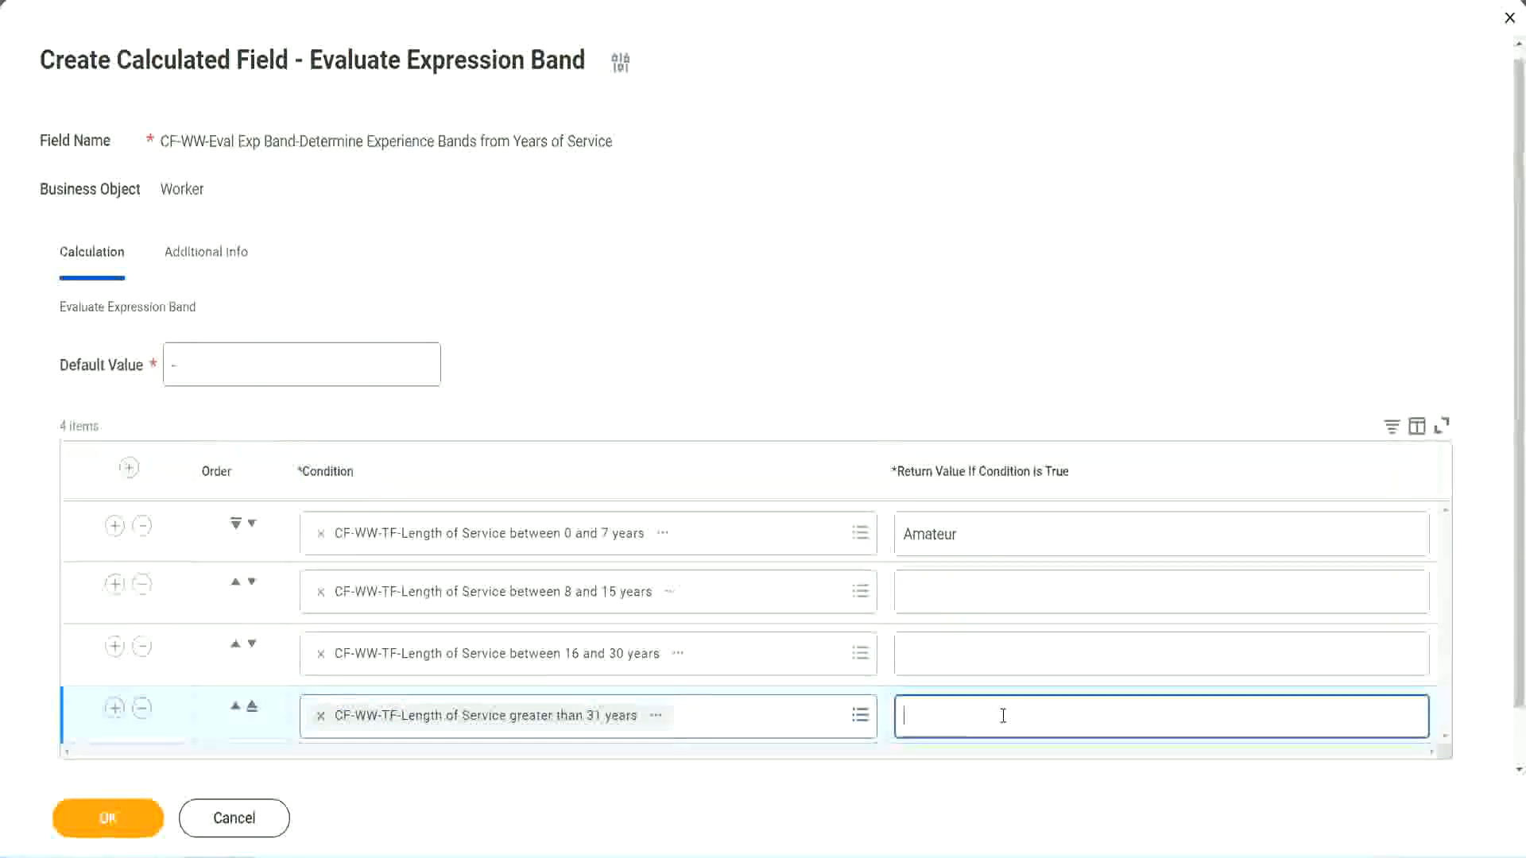
pyautogui.write('Le')
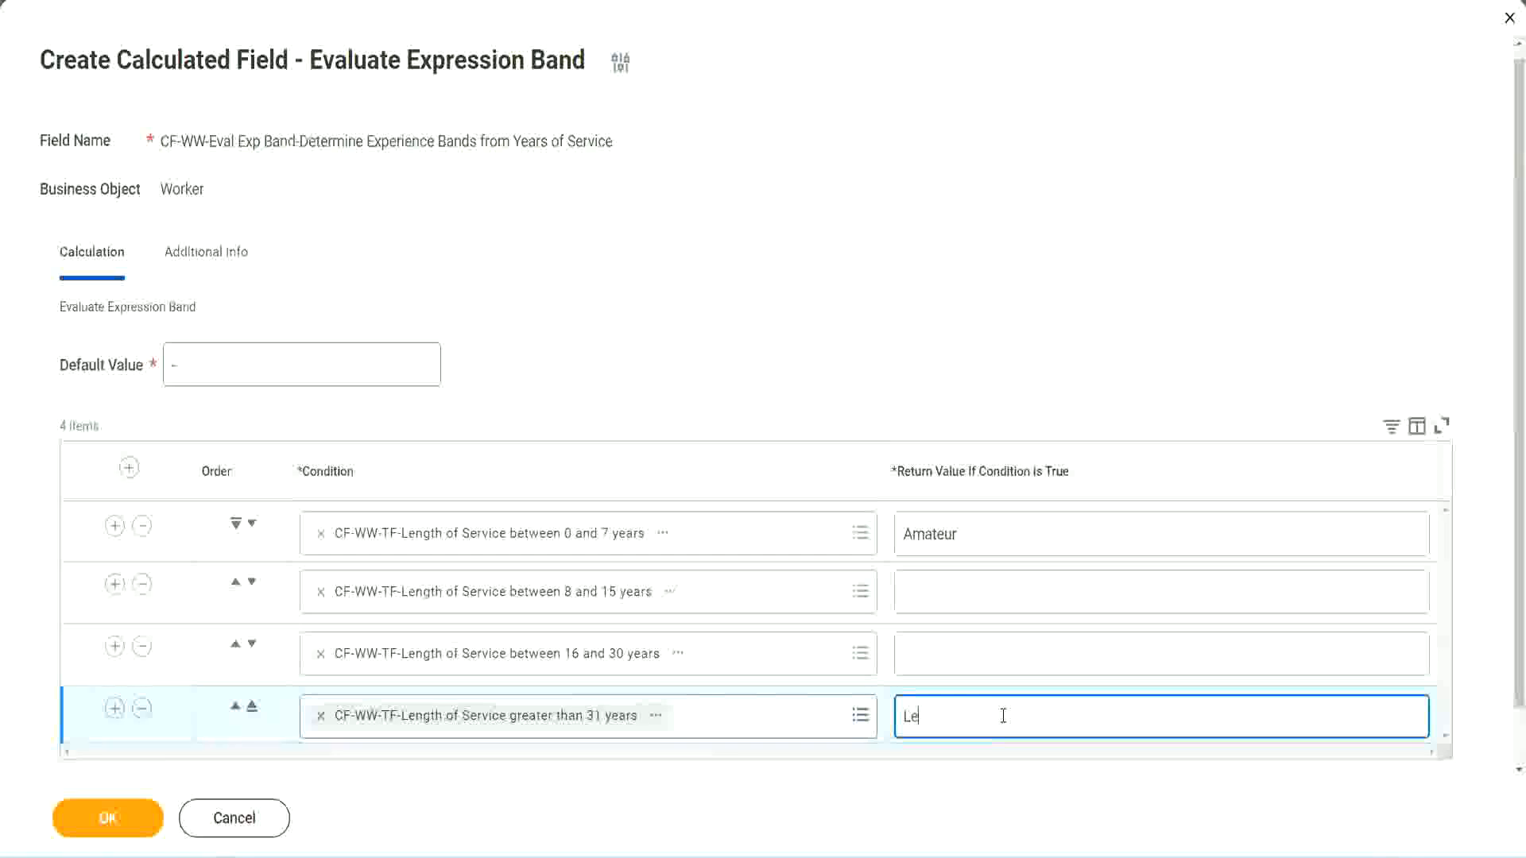
pyautogui.write('gend')
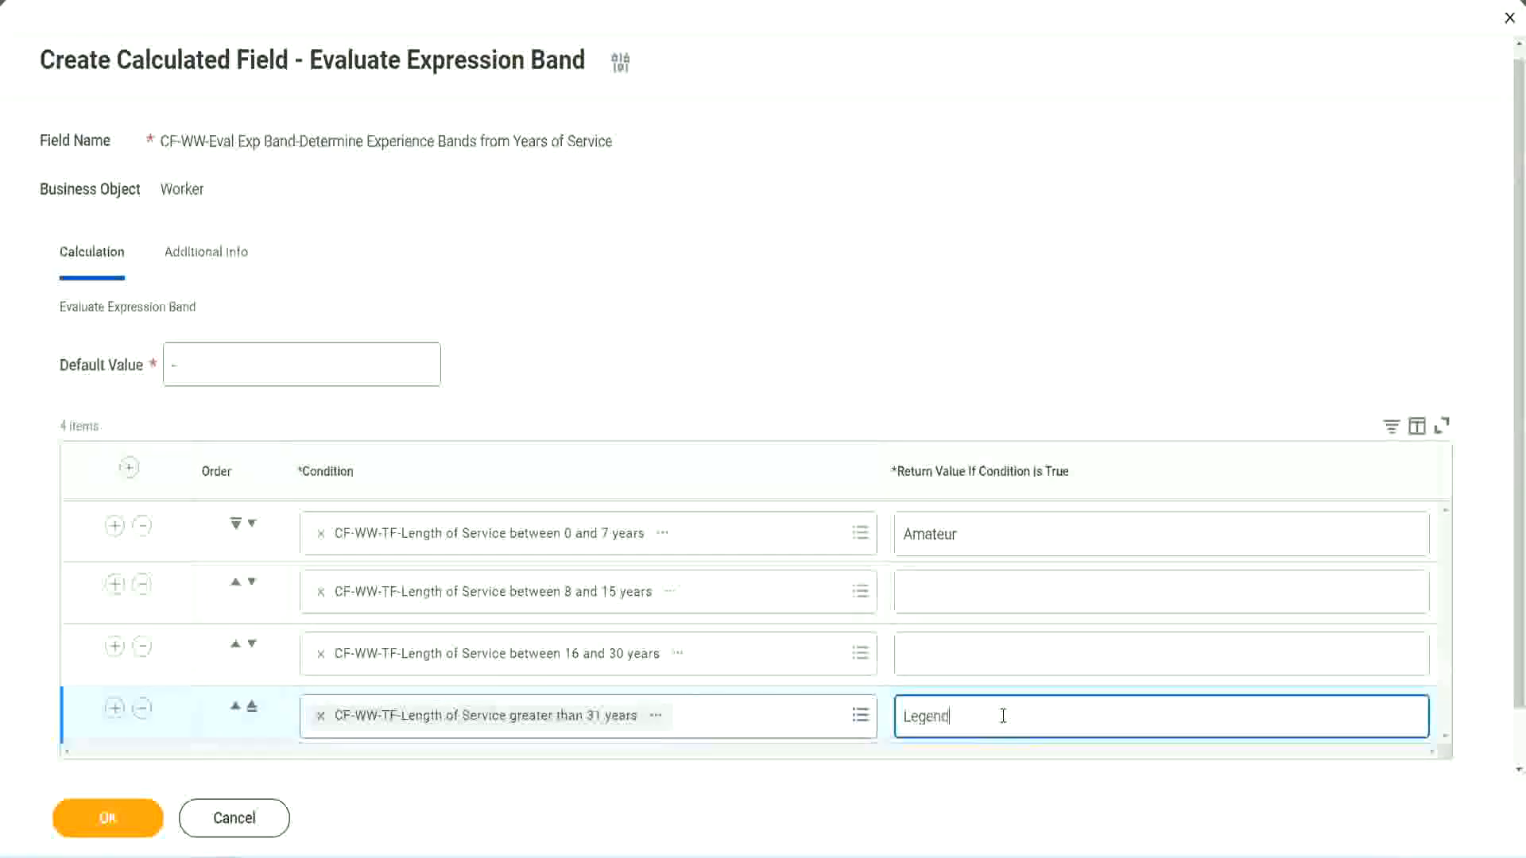
pyautogui.click(938, 652)
pyautogui.write('Senior')
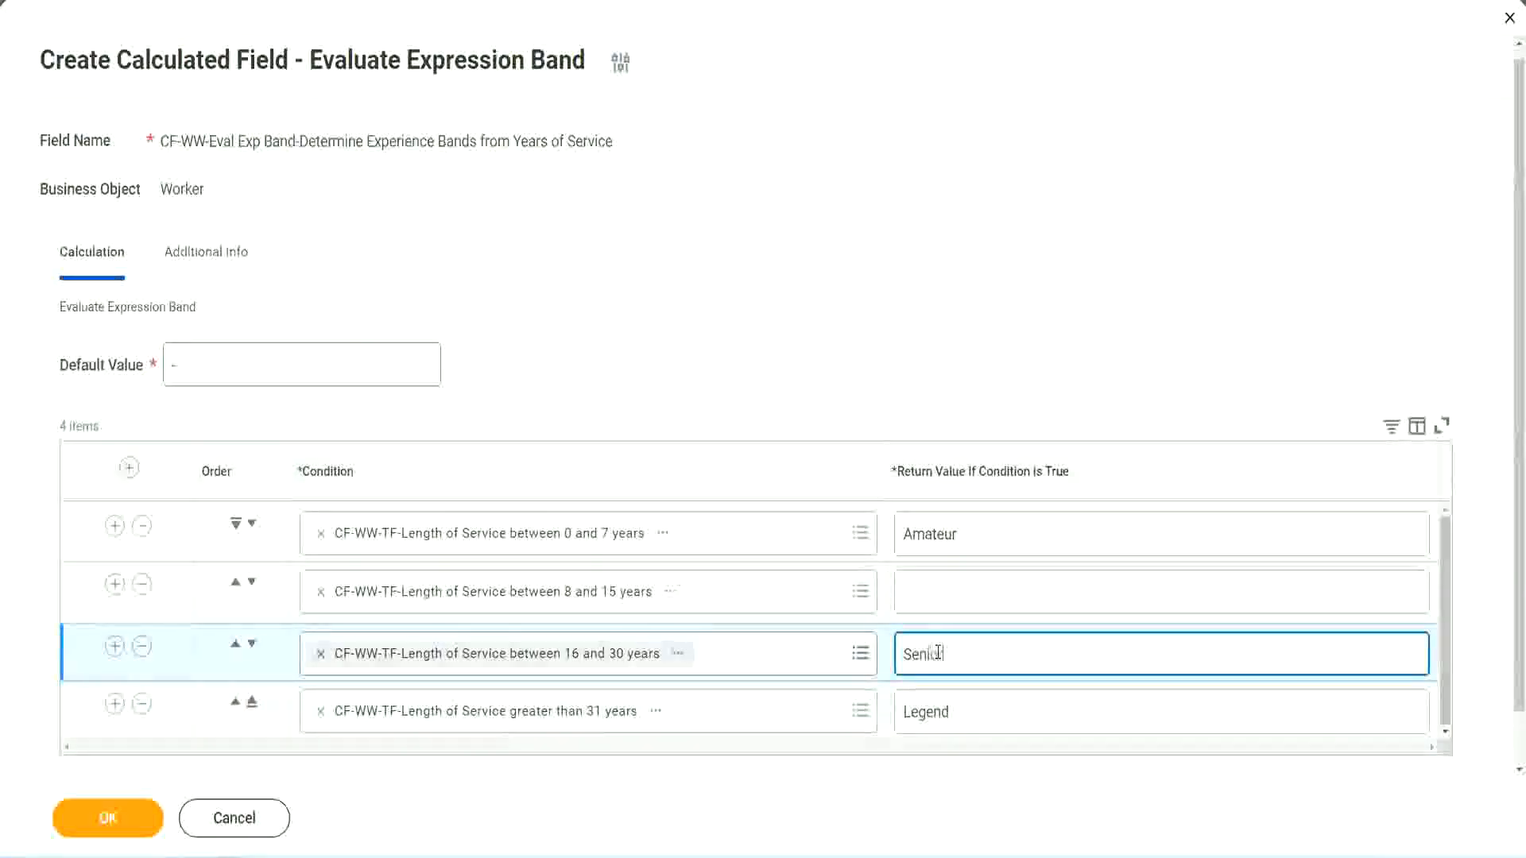
pyautogui.click(963, 594)
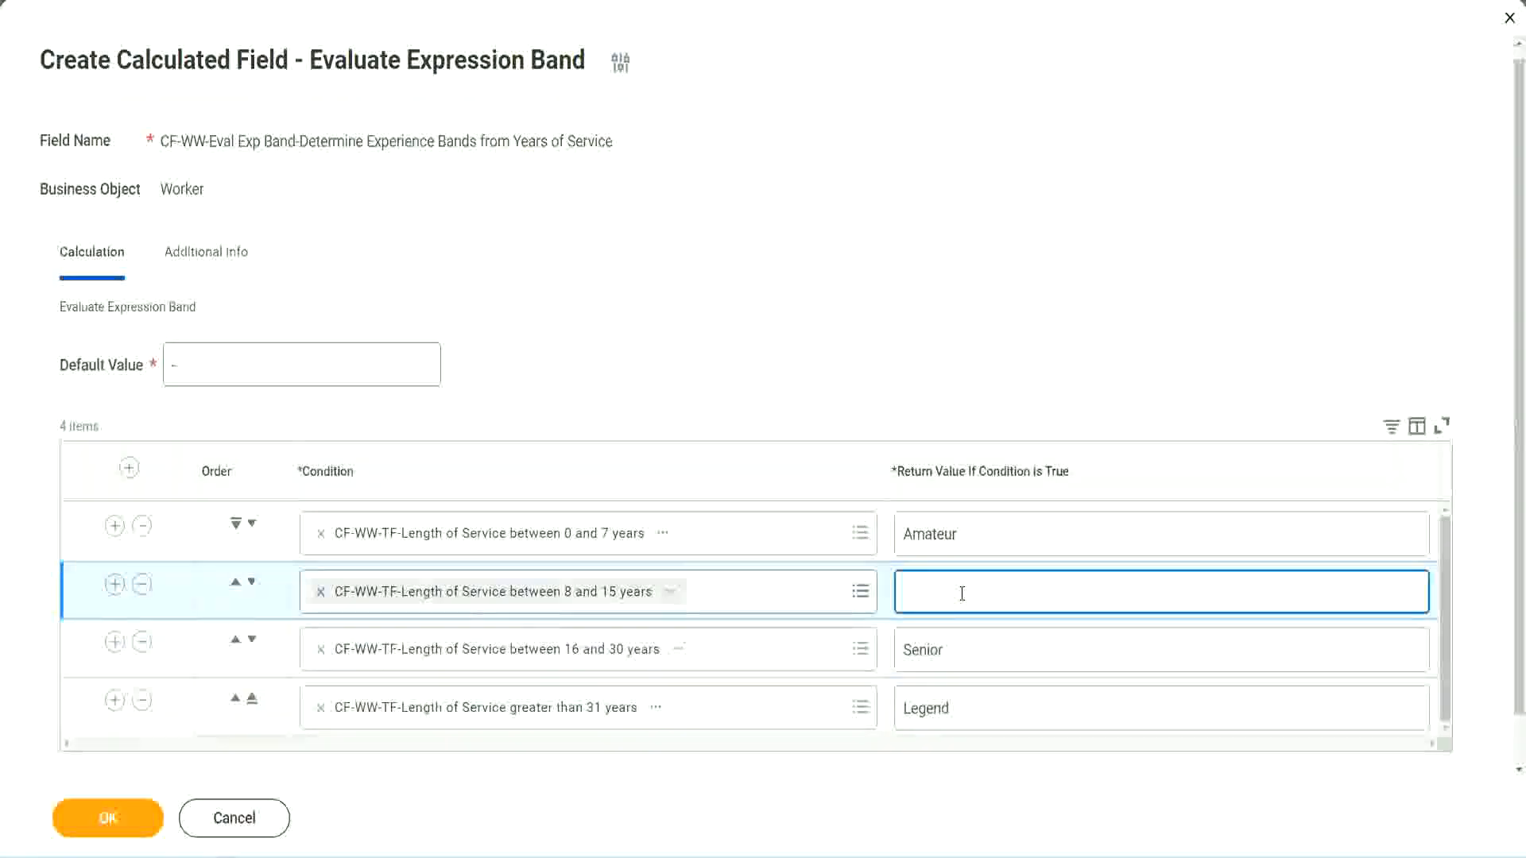
pyautogui.write('Experienced')
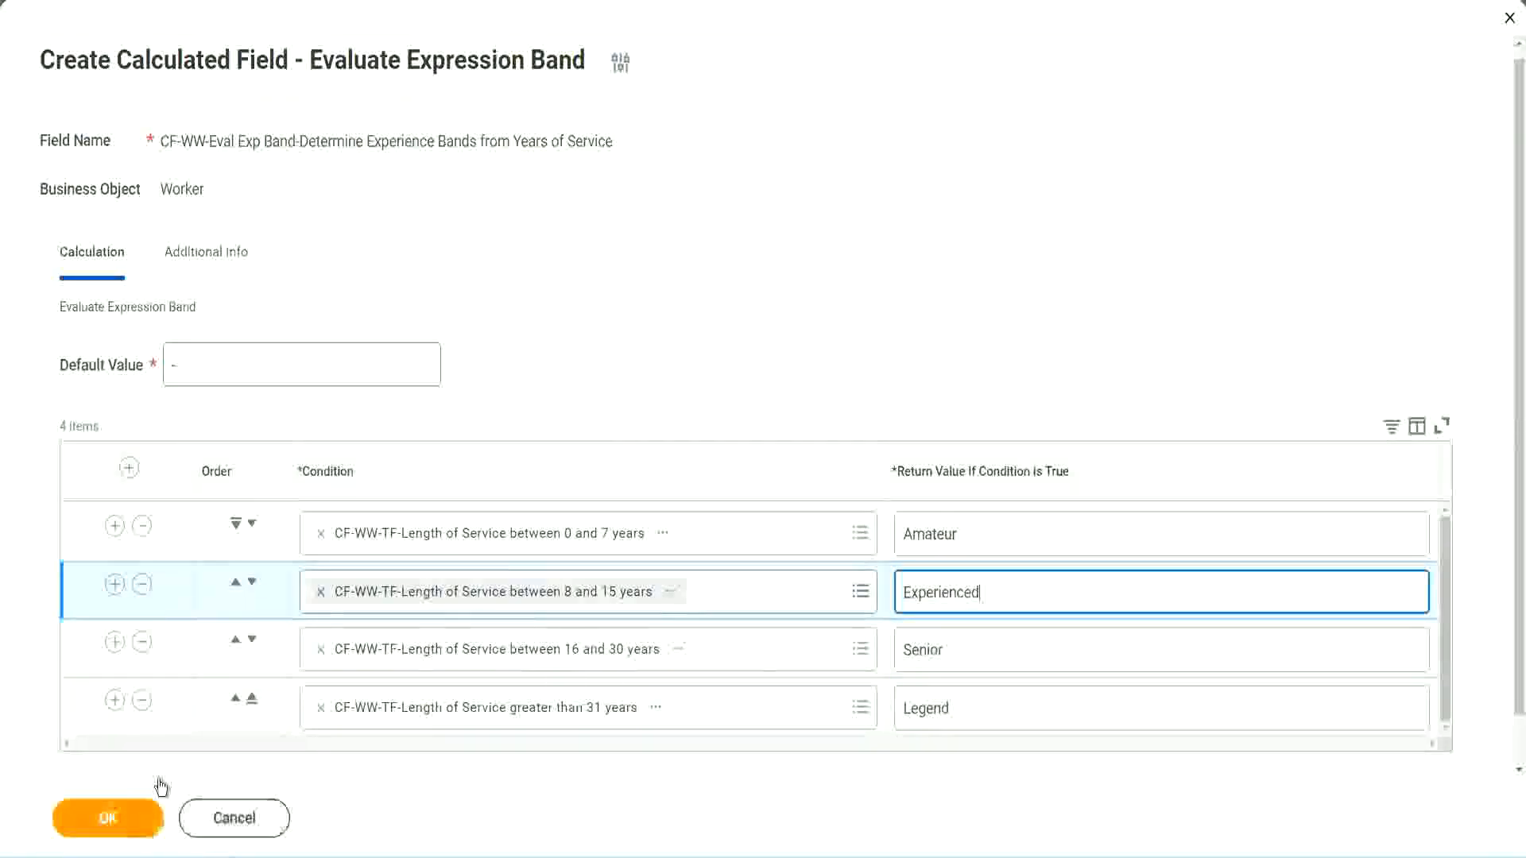
pyautogui.click(131, 817)
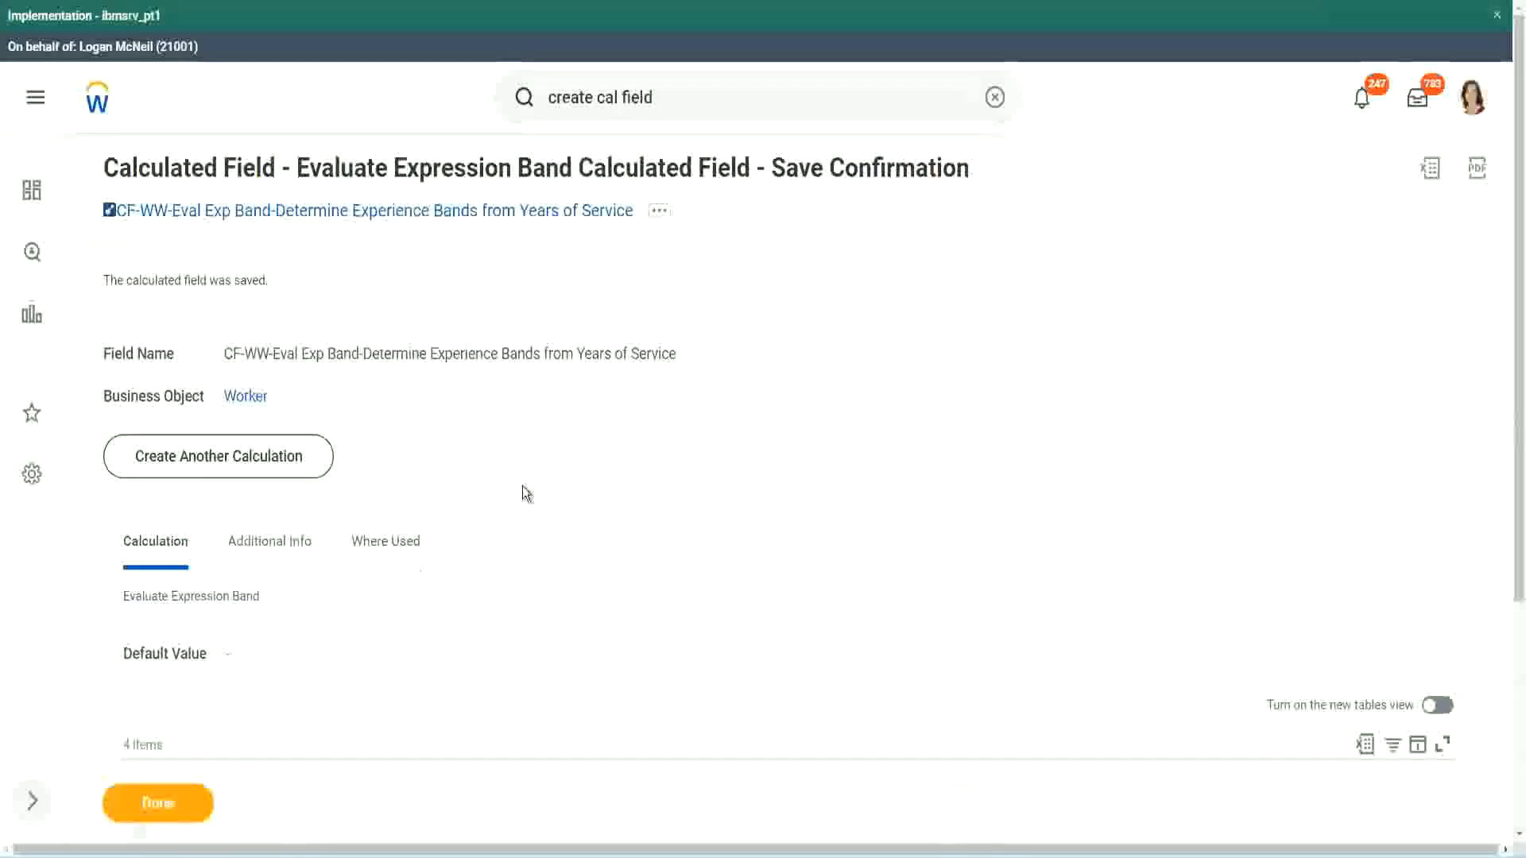
# Check the return values of the saved Evaluate Expression Band field and copy the calculated field's name
pyautogui.scroll(-3, 522, 485)
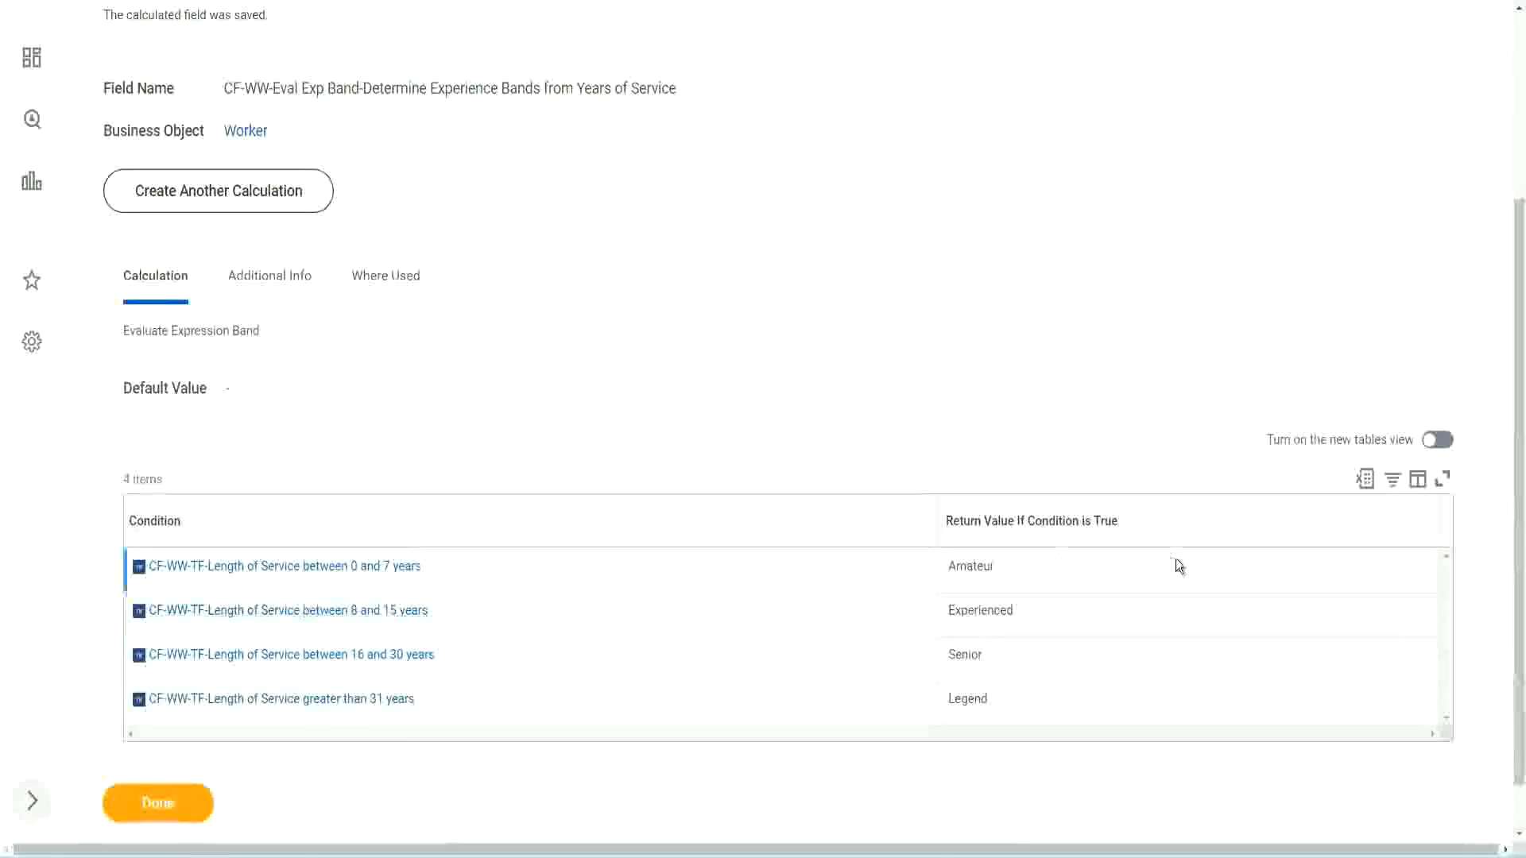
pyautogui.doubleClick(974, 564)
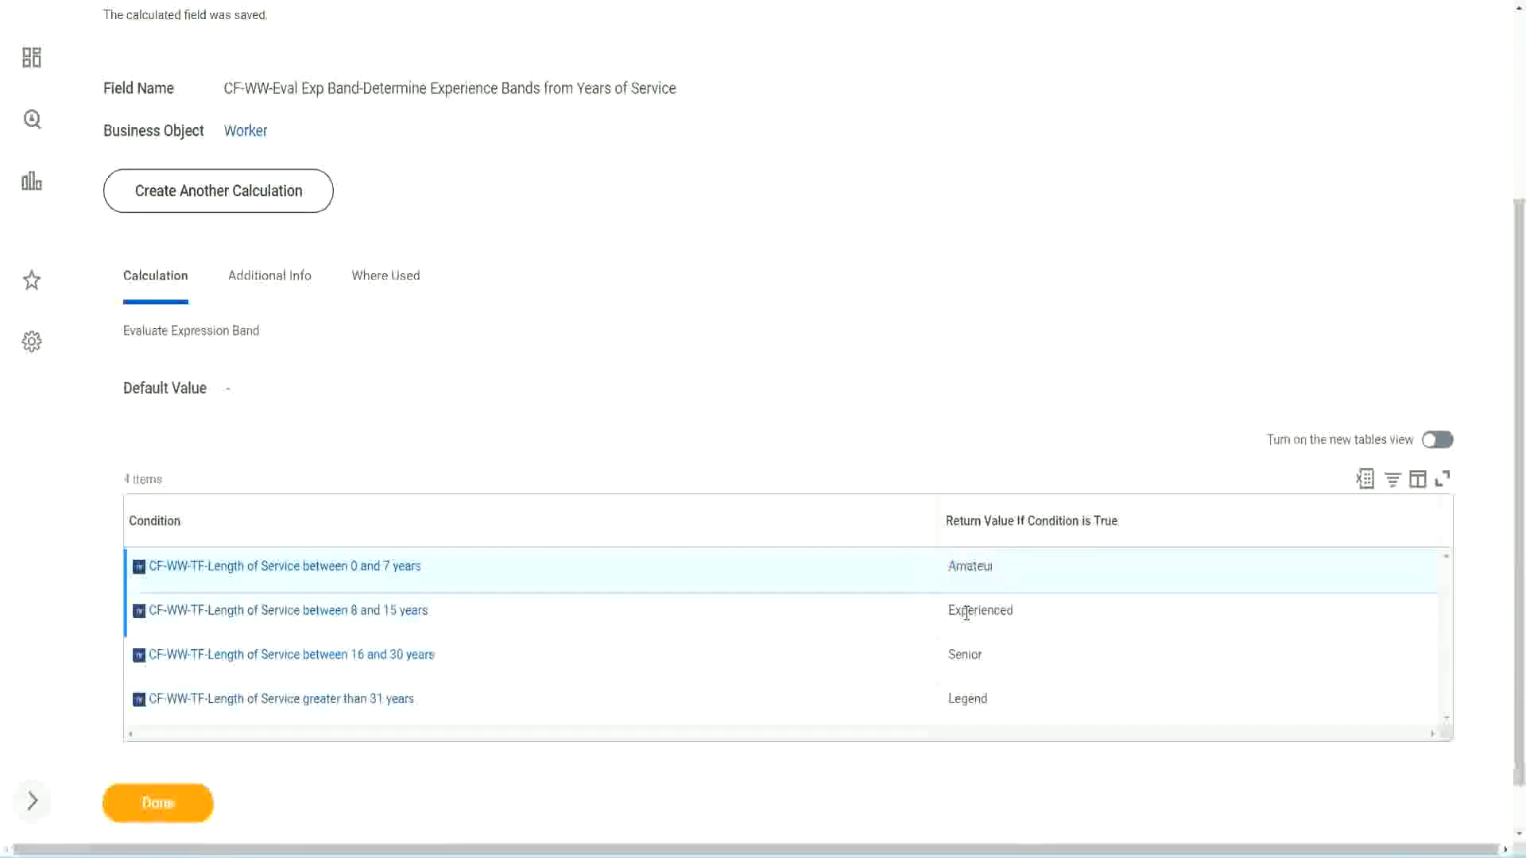
pyautogui.doubleClick(964, 609)
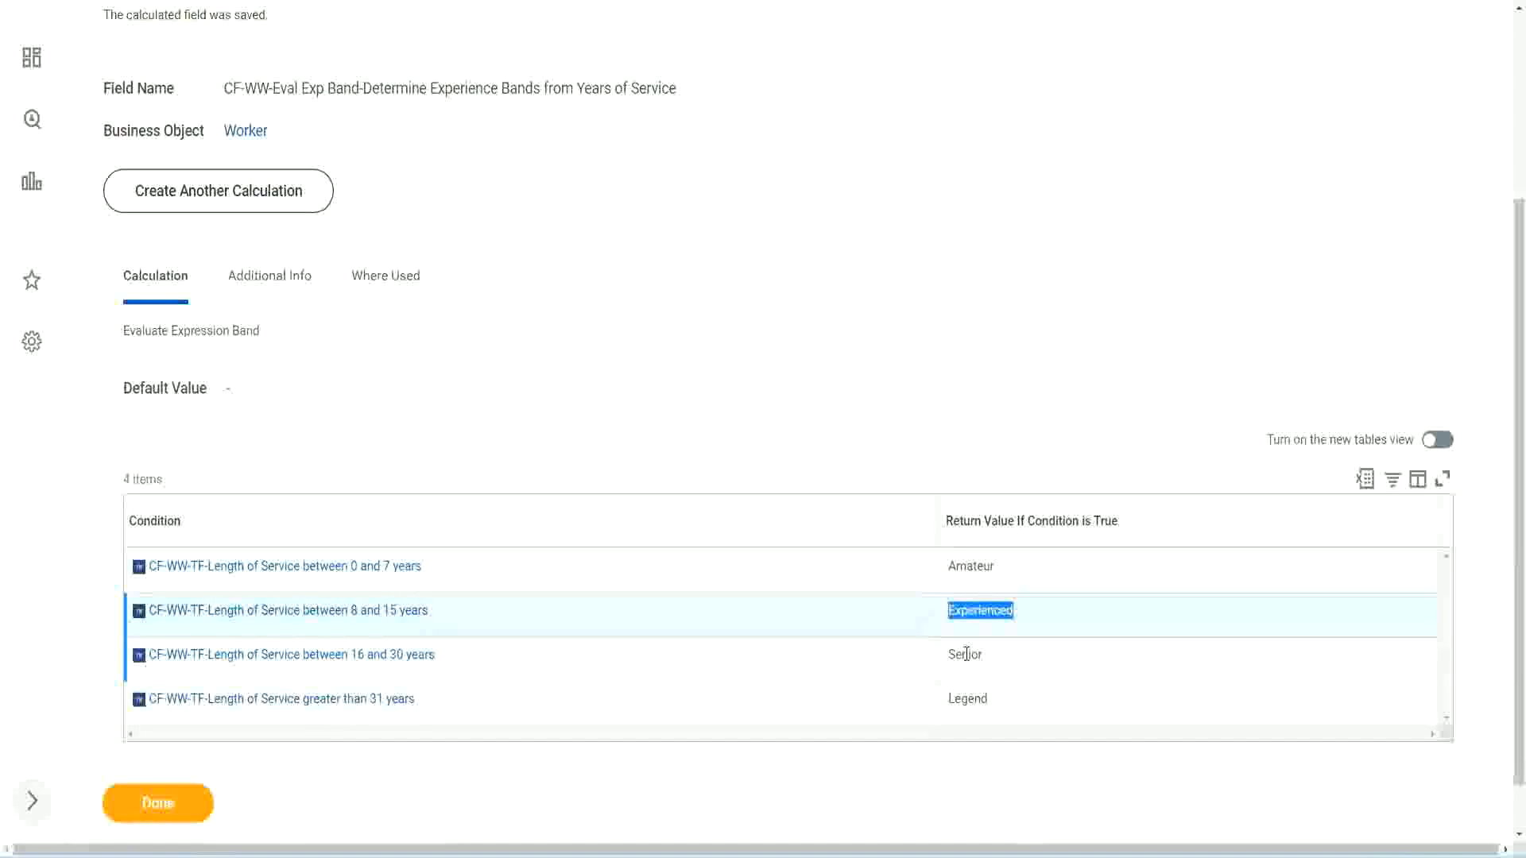
pyautogui.doubleClick(965, 654)
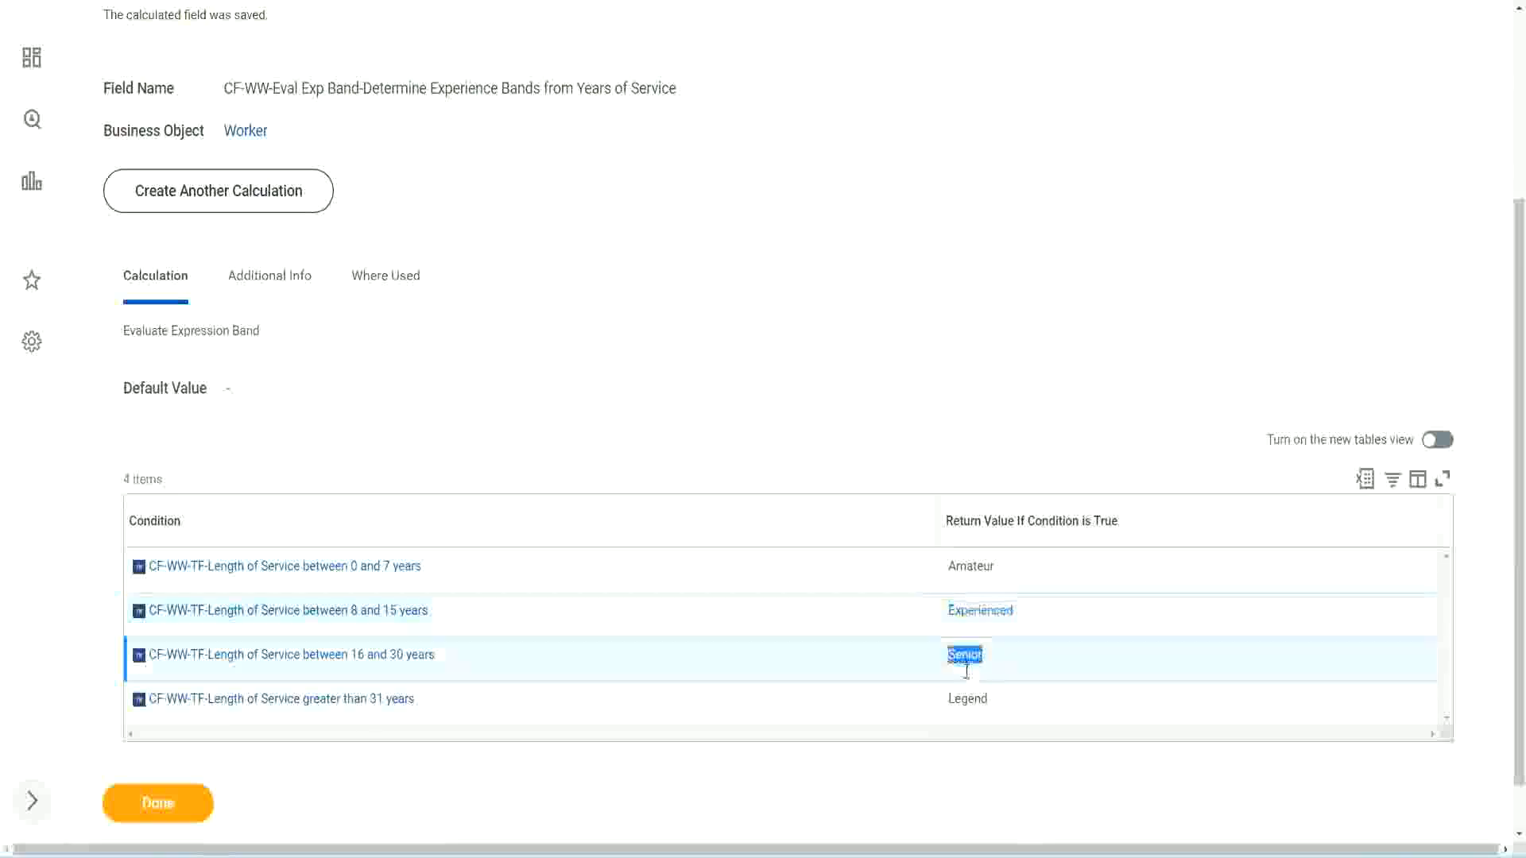
pyautogui.click(970, 693)
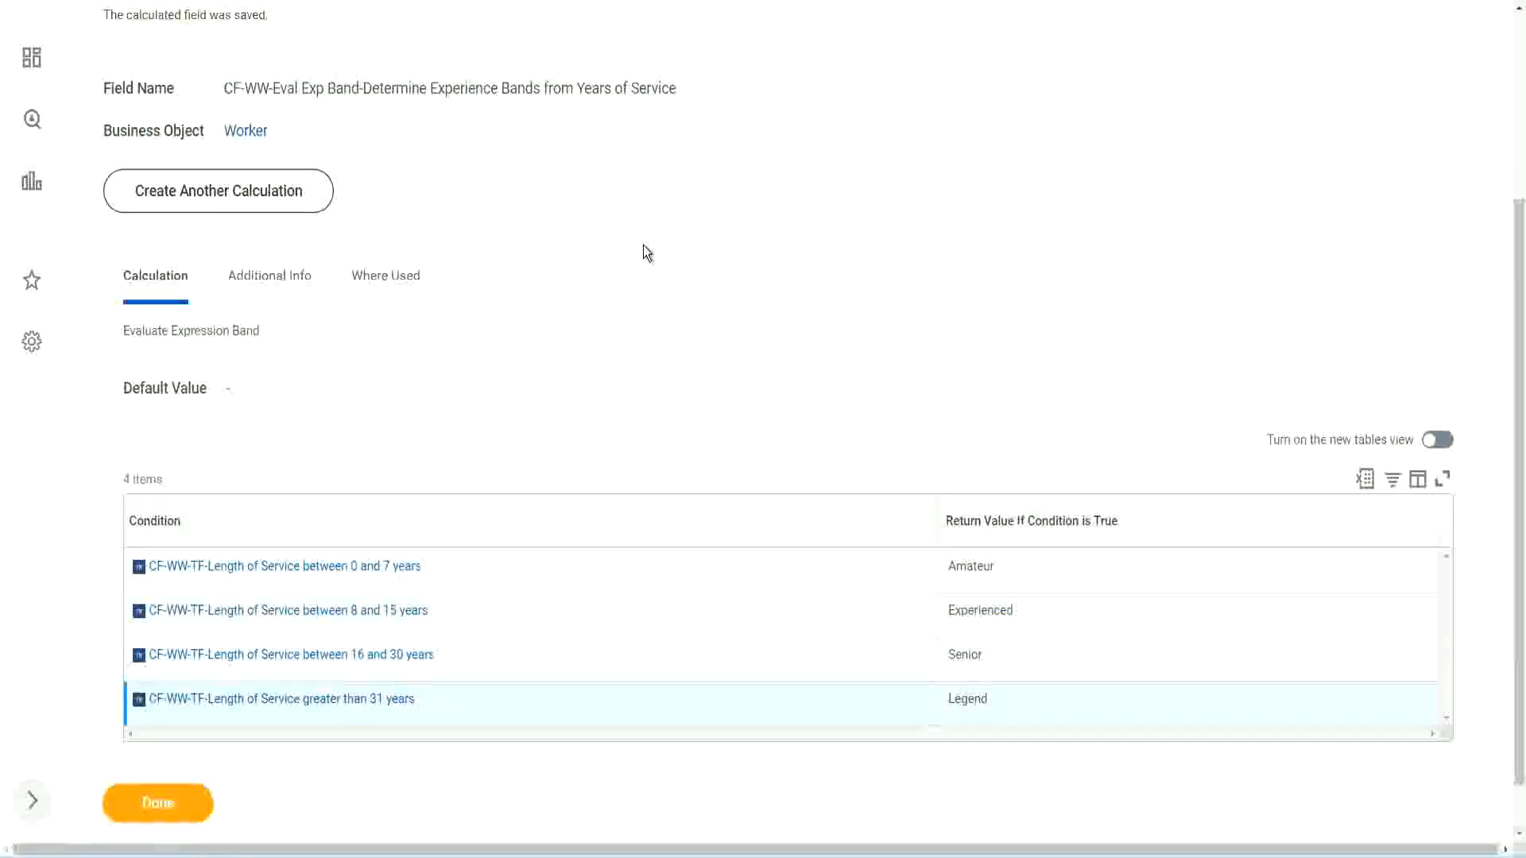
pyautogui.scroll(3, 642, 245)
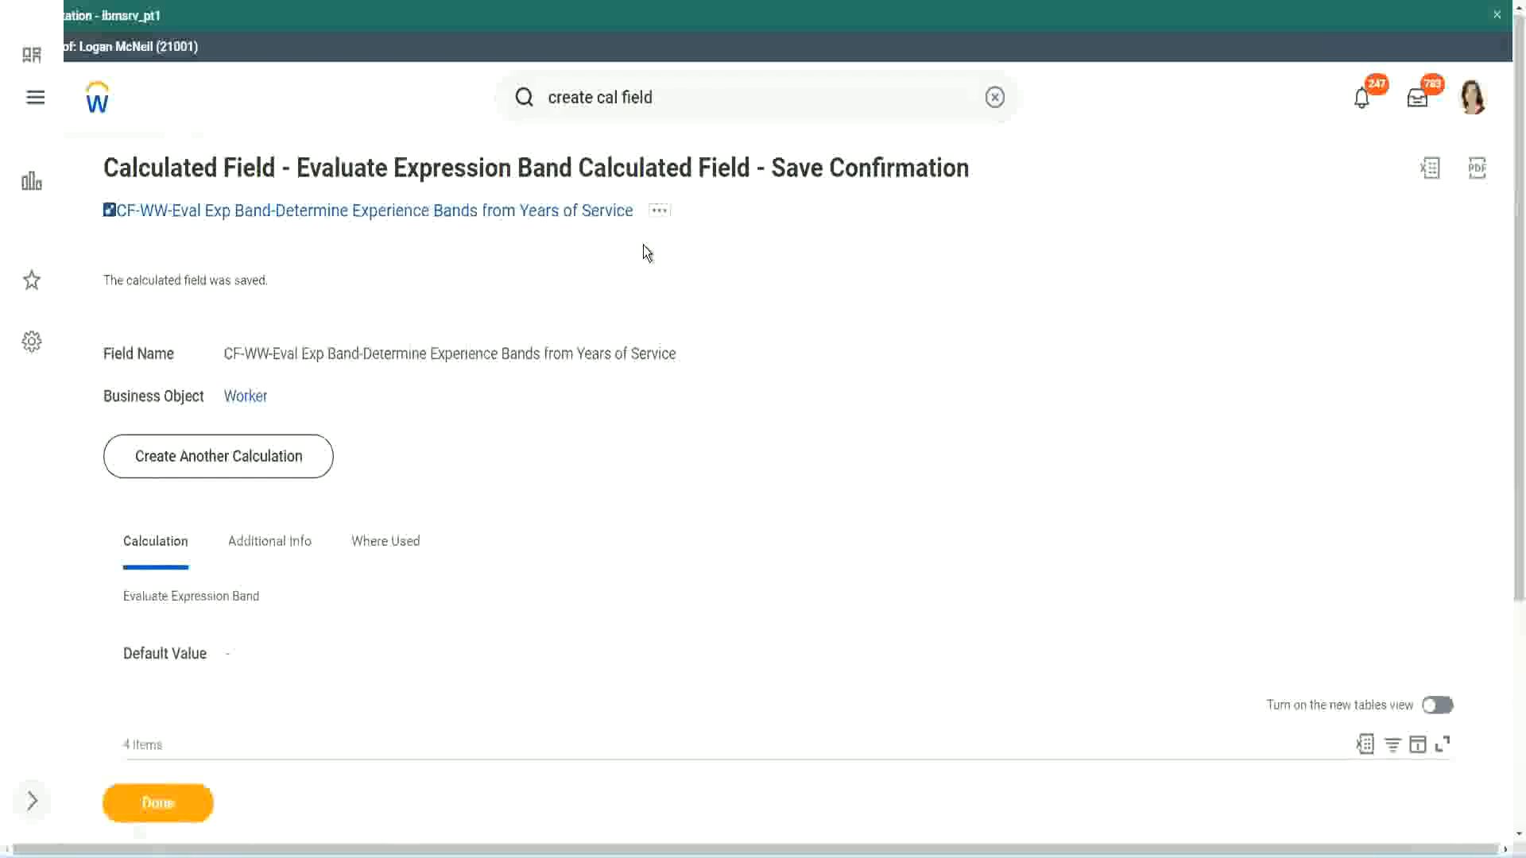
pyautogui.rightClick(500, 218)
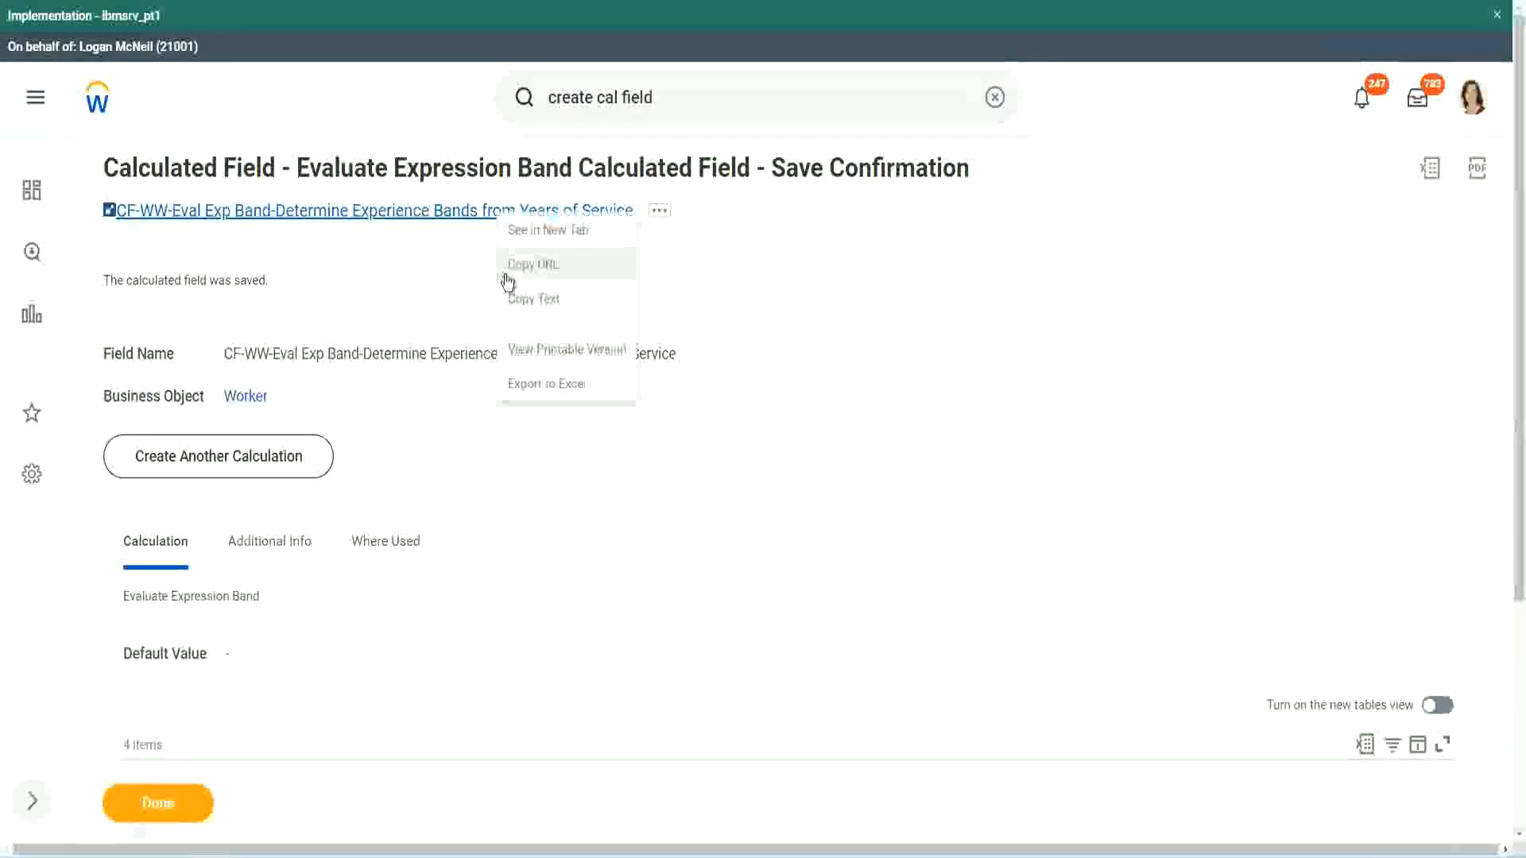
pyautogui.click(525, 299)
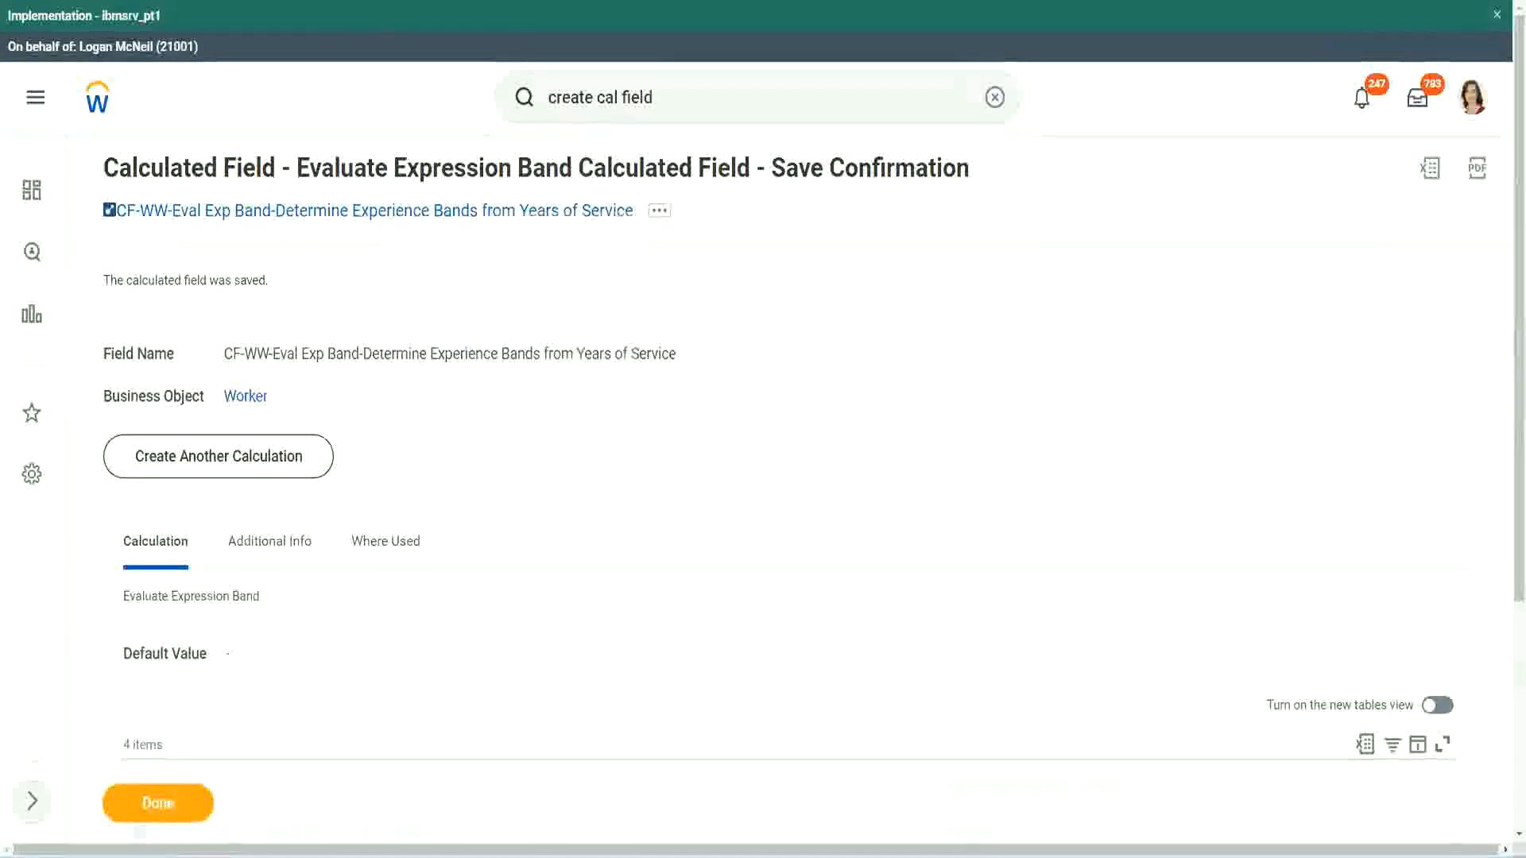
# Examine the saved field's conditions and default value, consulting the calculated field functions overview slide
pyautogui.scroll(-3, 504, 615)
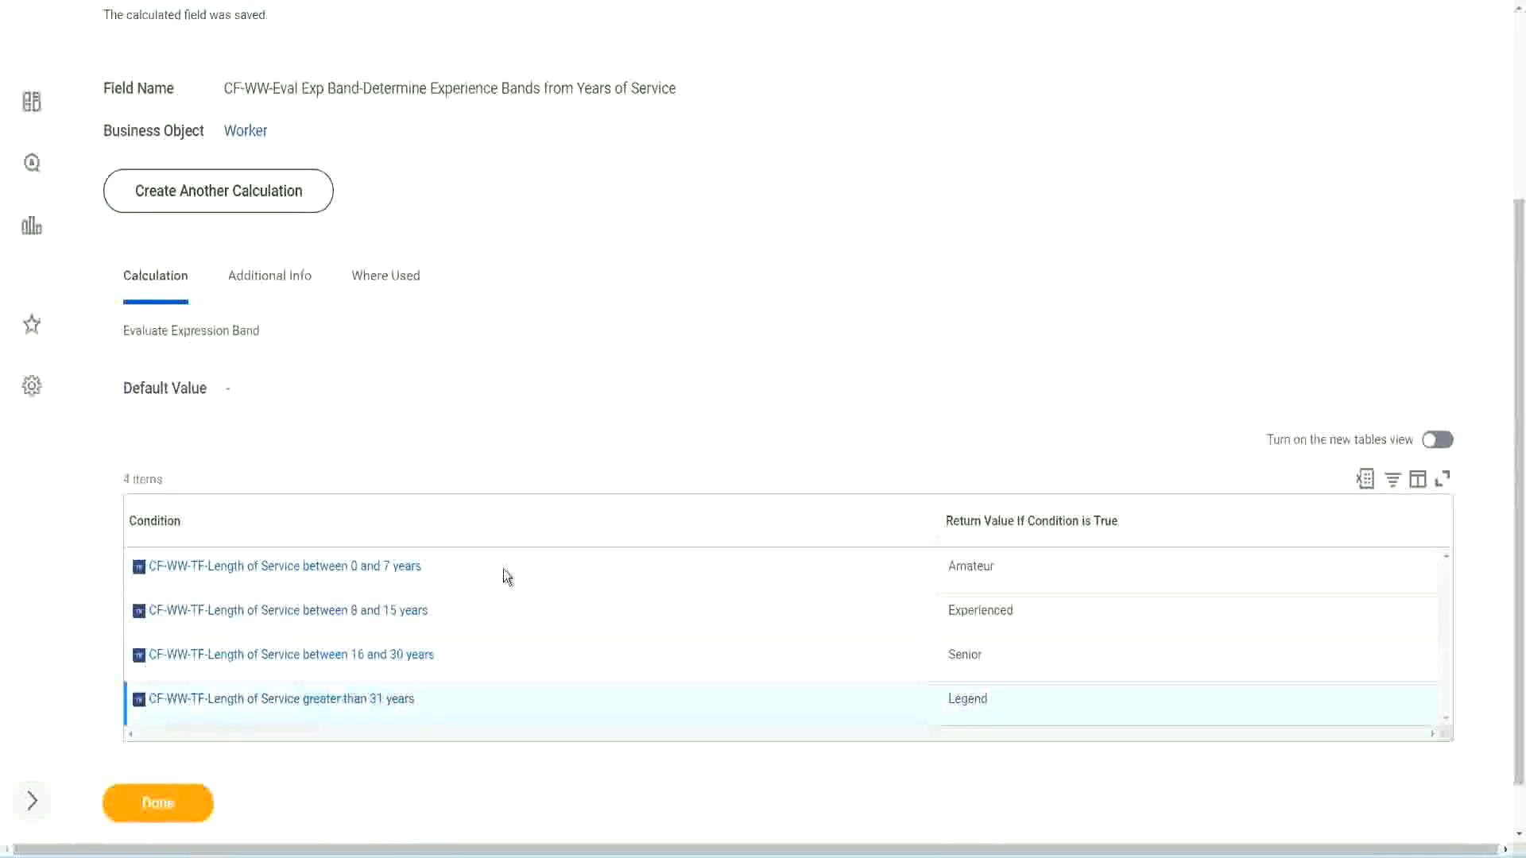
pyautogui.scroll(-1, 513, 566)
pyautogui.scroll(2, 535, 361)
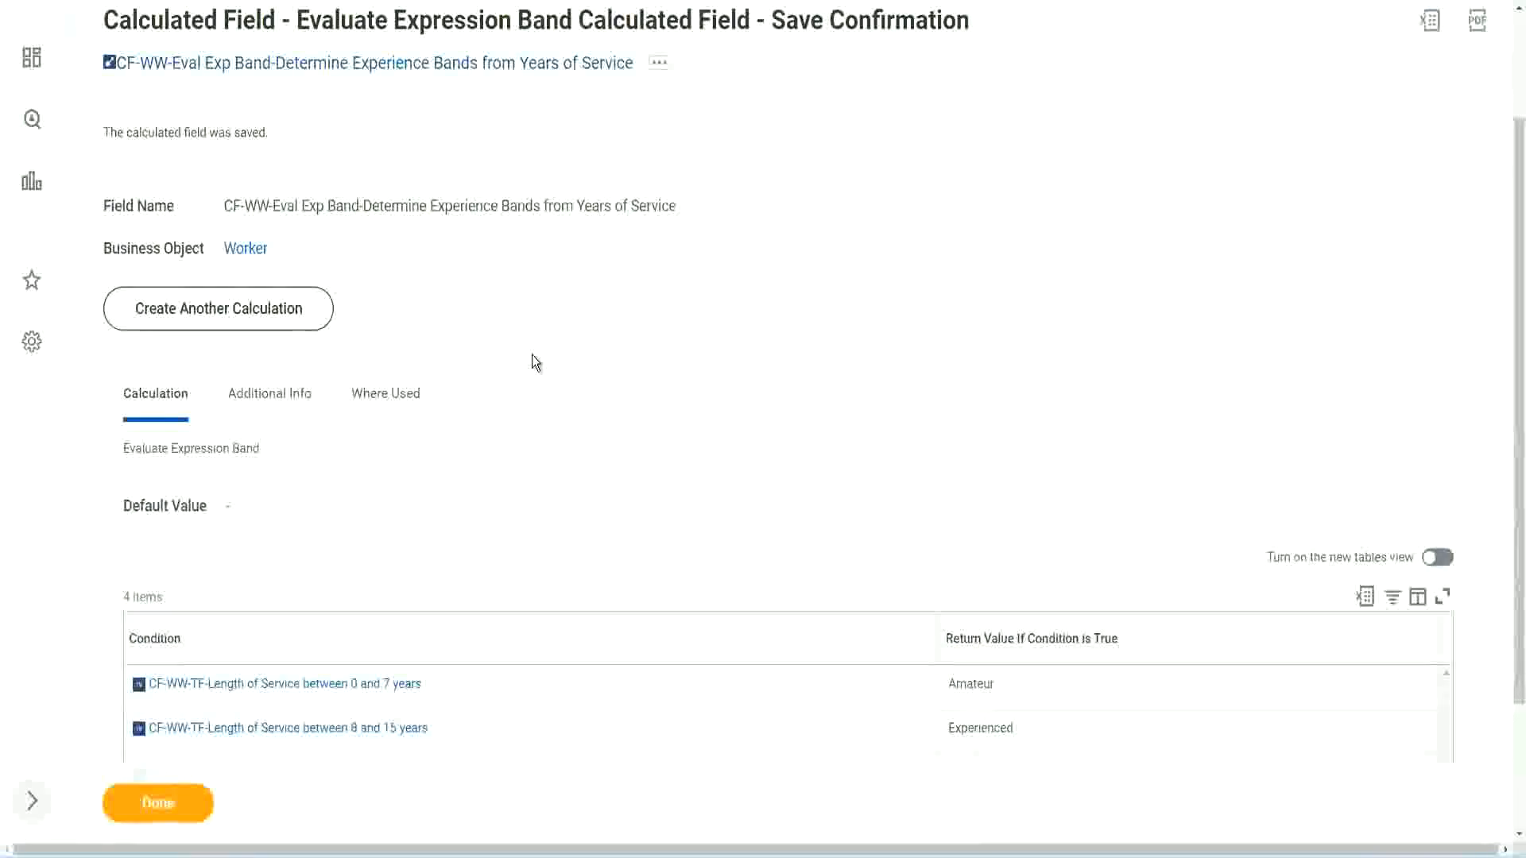
pyautogui.scroll(-2, 531, 354)
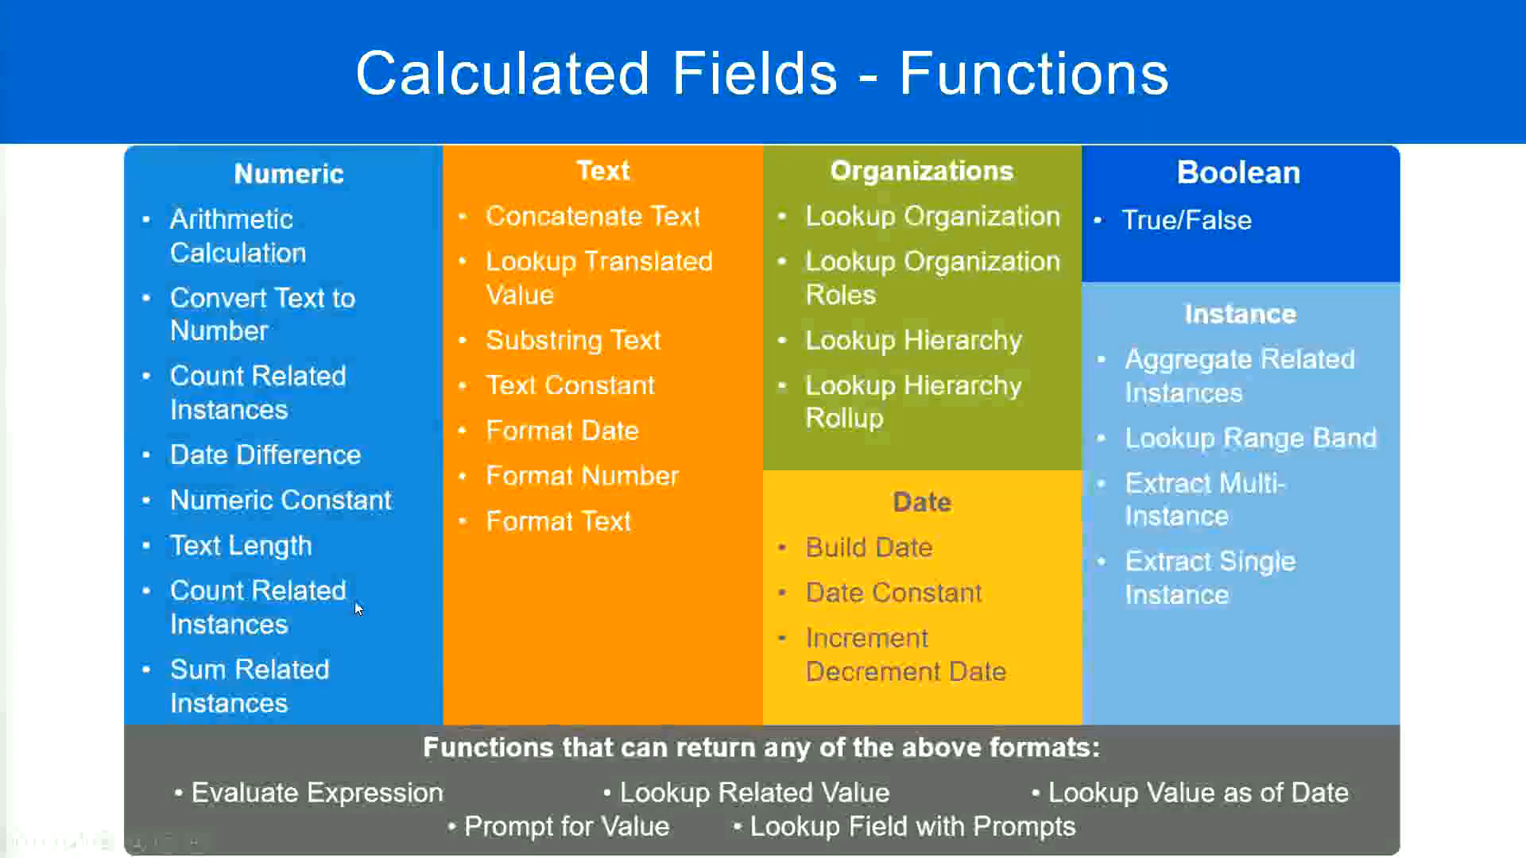
pyautogui.hotkey('alt', 'Tab')
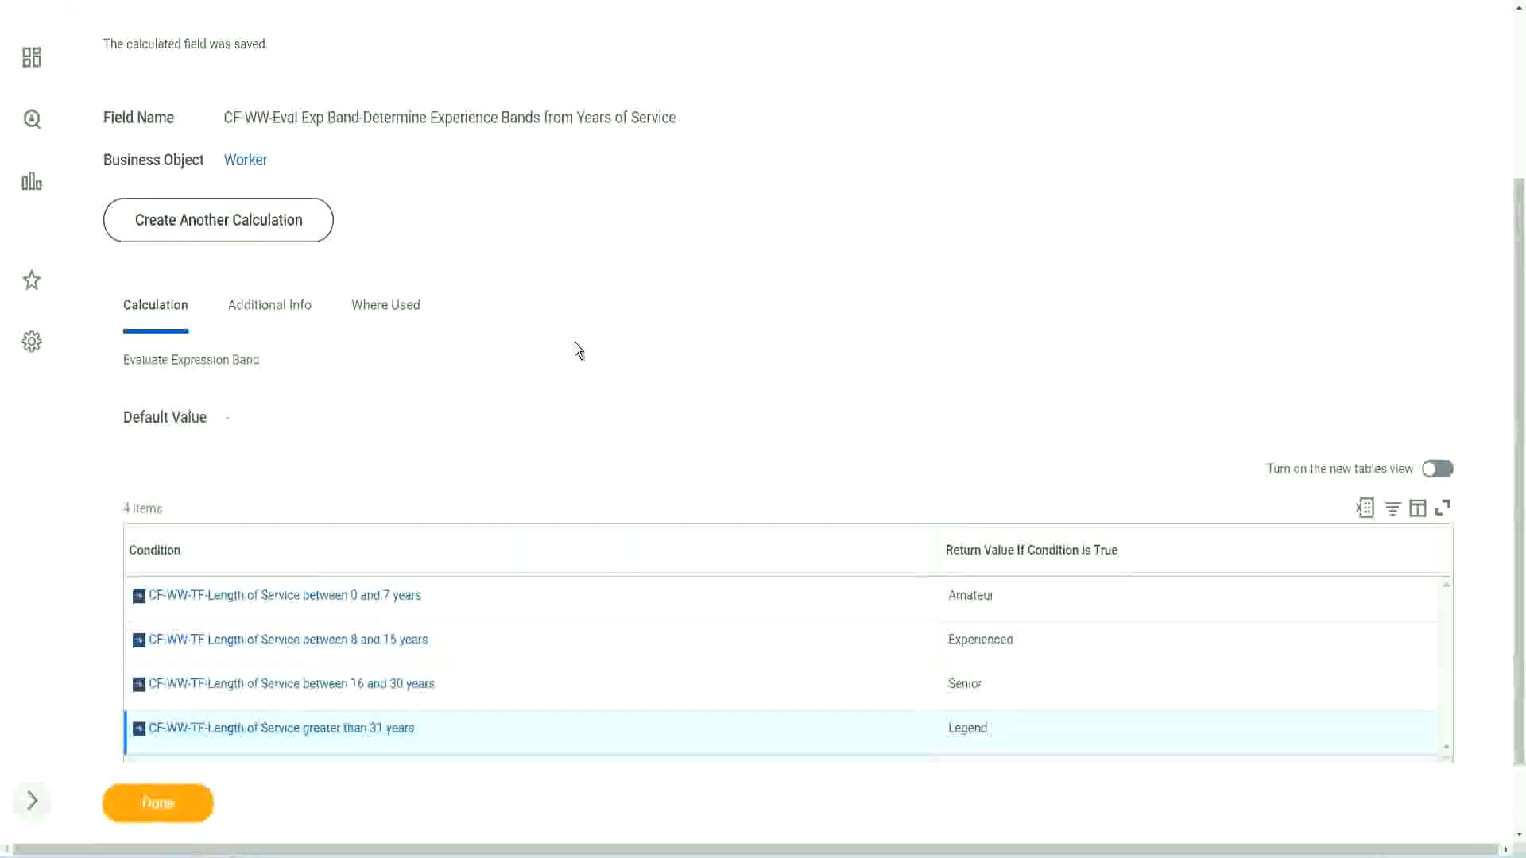
pyautogui.scroll(3, 576, 350)
pyautogui.scroll(-4, 575, 349)
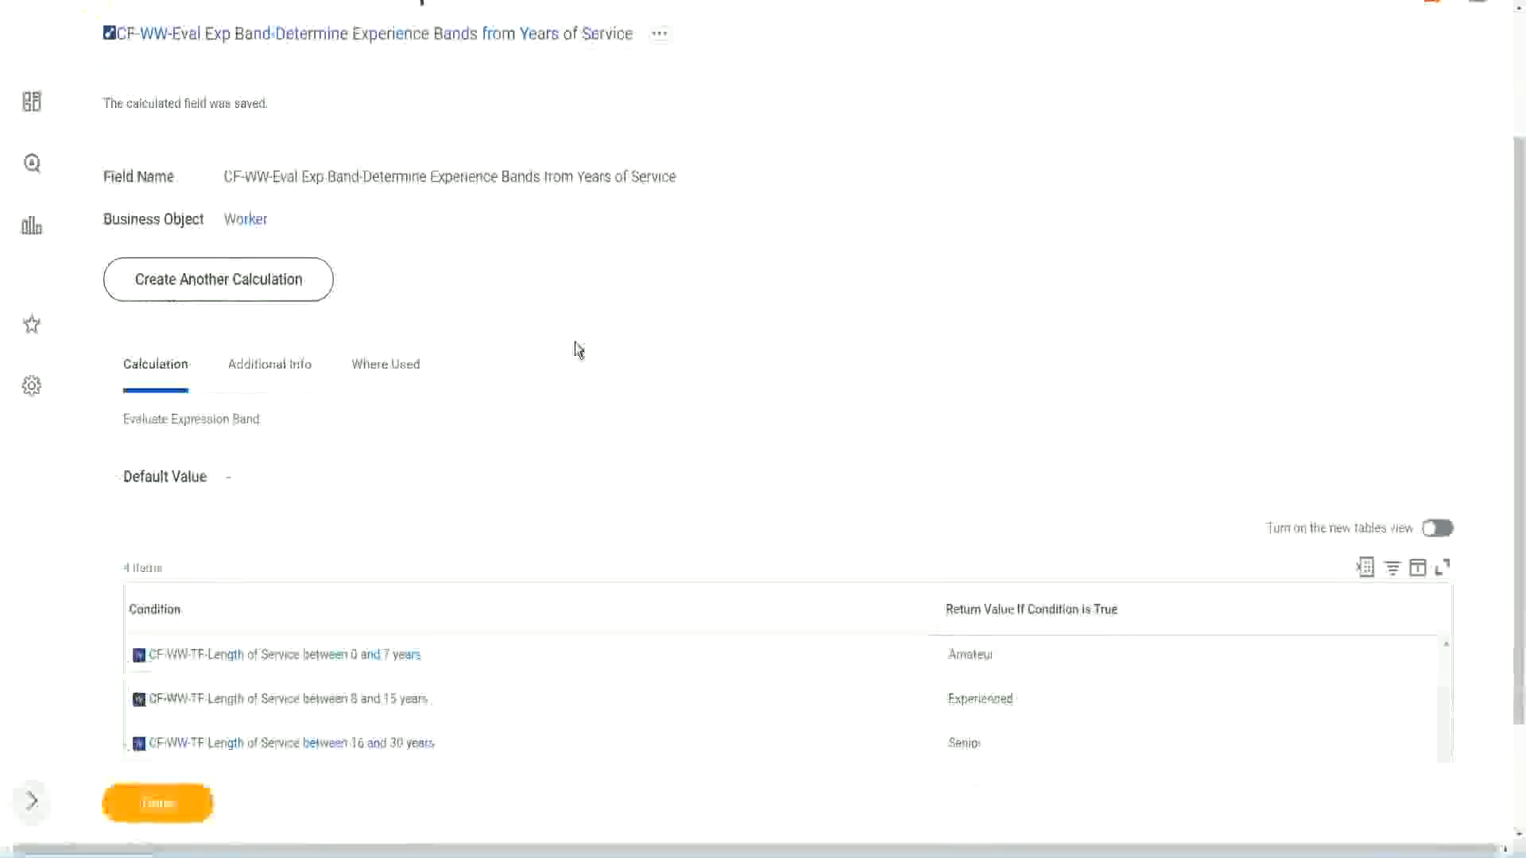
# Finish the save confirmation and open the WW Employee Details custom report for editing at the end of its columns list
pyautogui.click(176, 801)
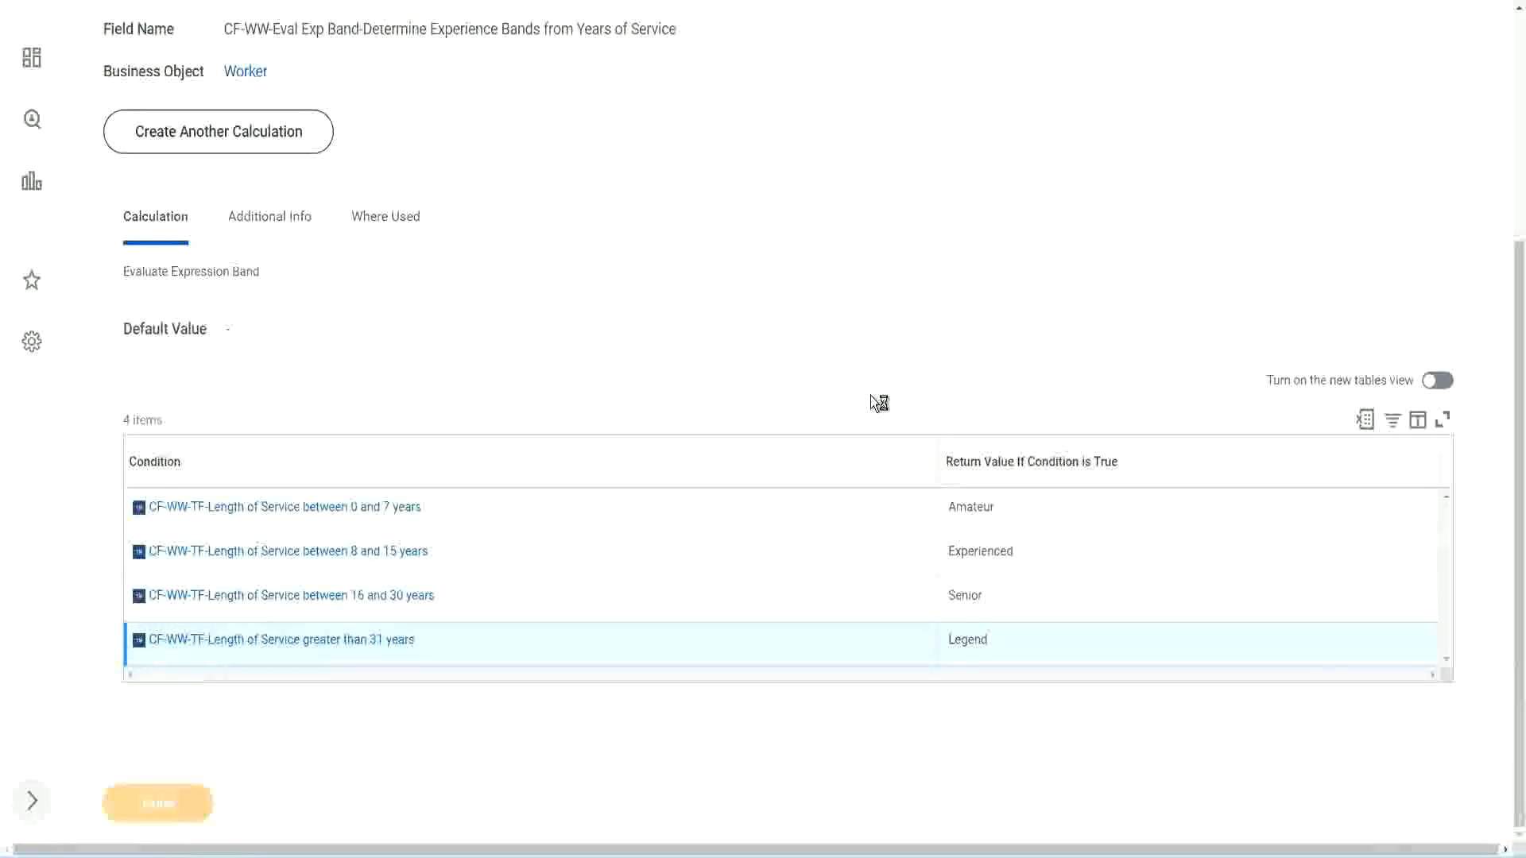
pyautogui.scroll(-3, 684, 355)
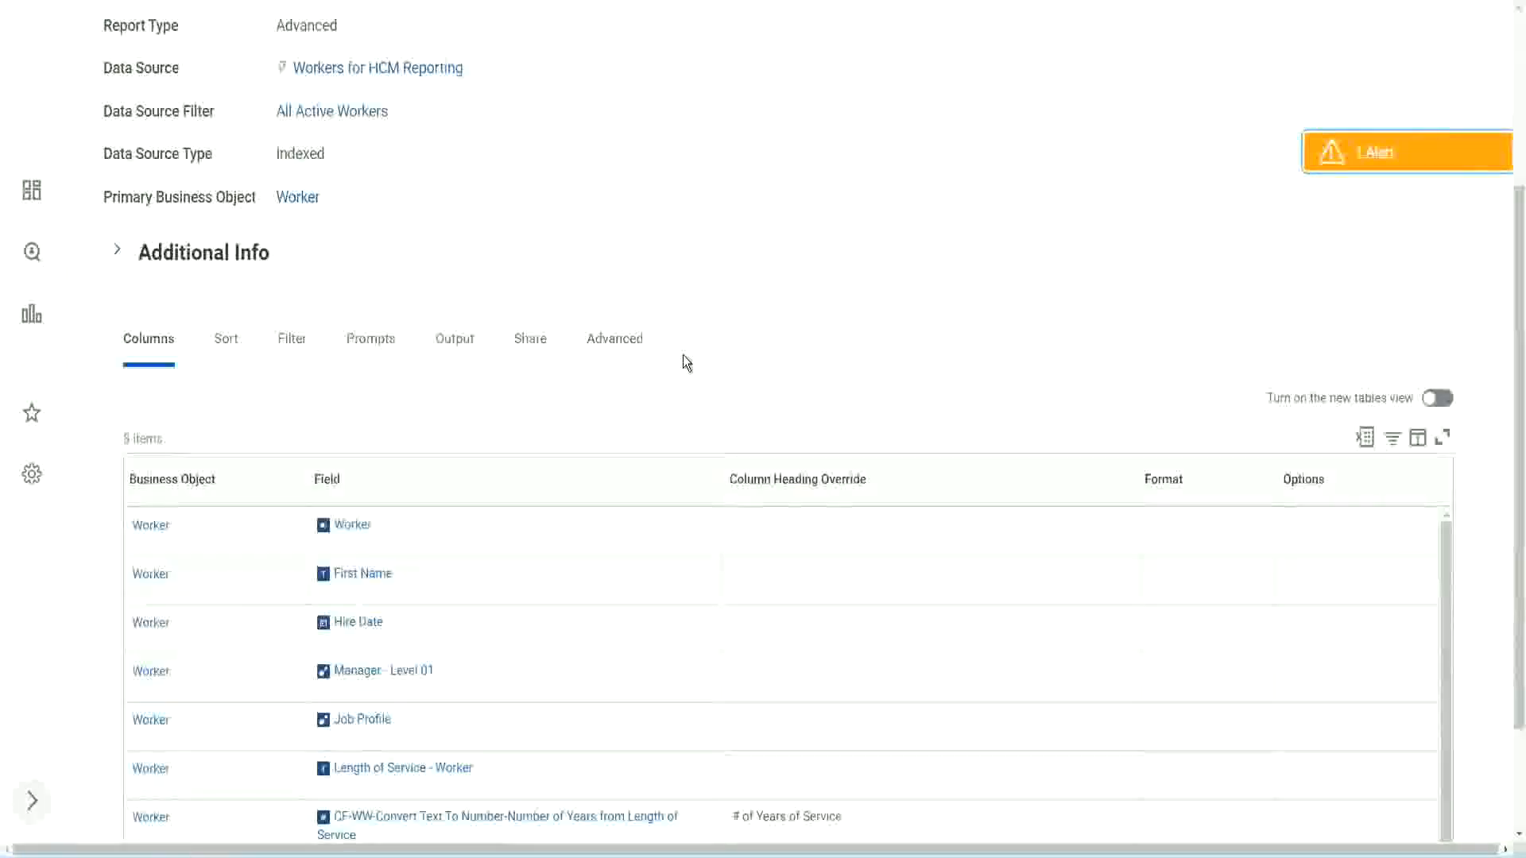
pyautogui.scroll(3, 683, 363)
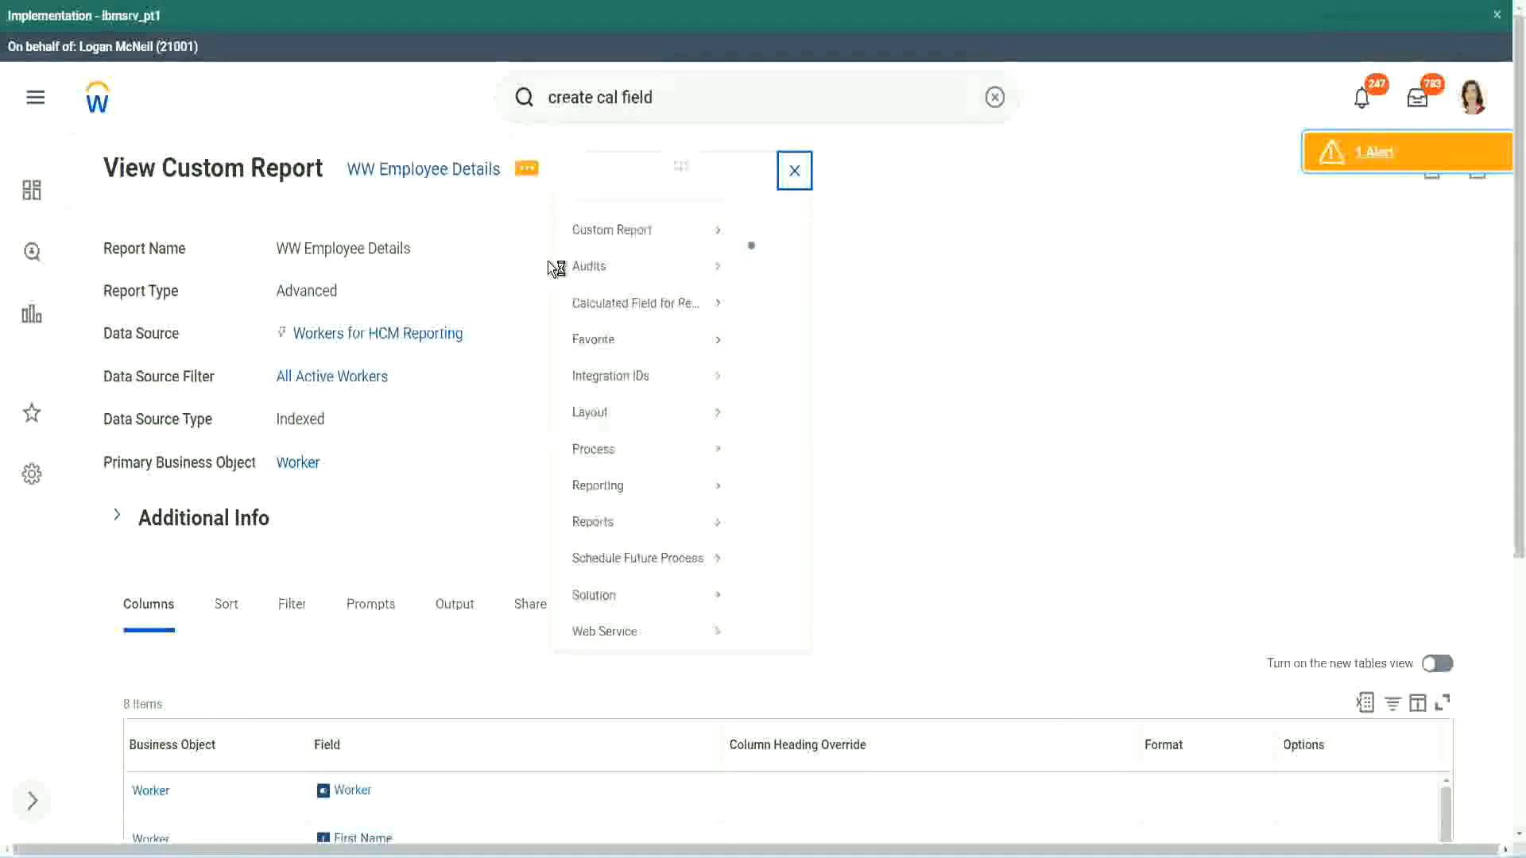
pyautogui.moveTo(608, 253)
pyautogui.click(776, 258)
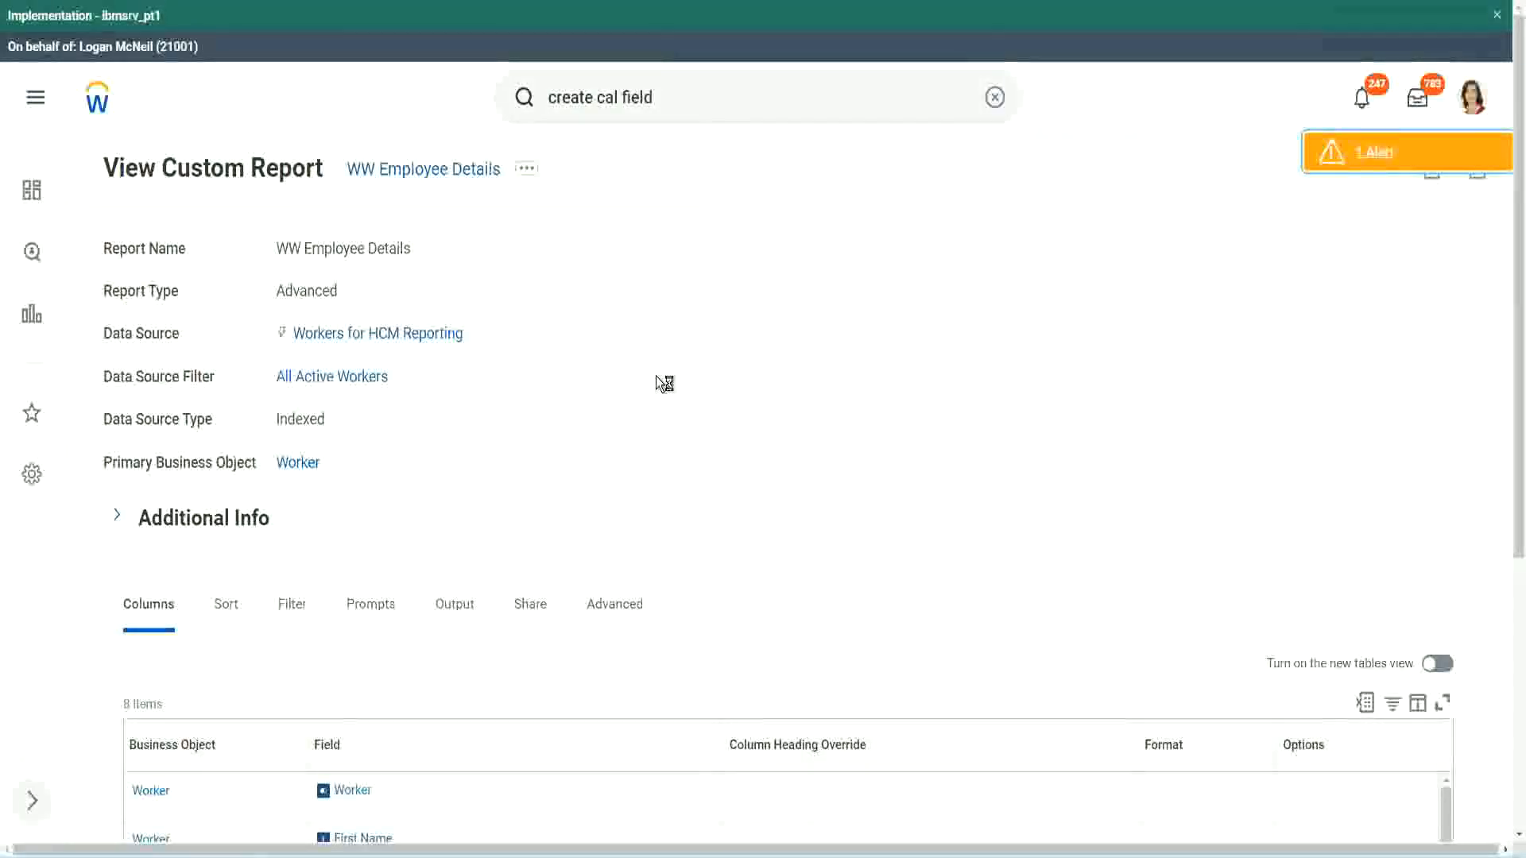
pyautogui.scroll(-1, 656, 375)
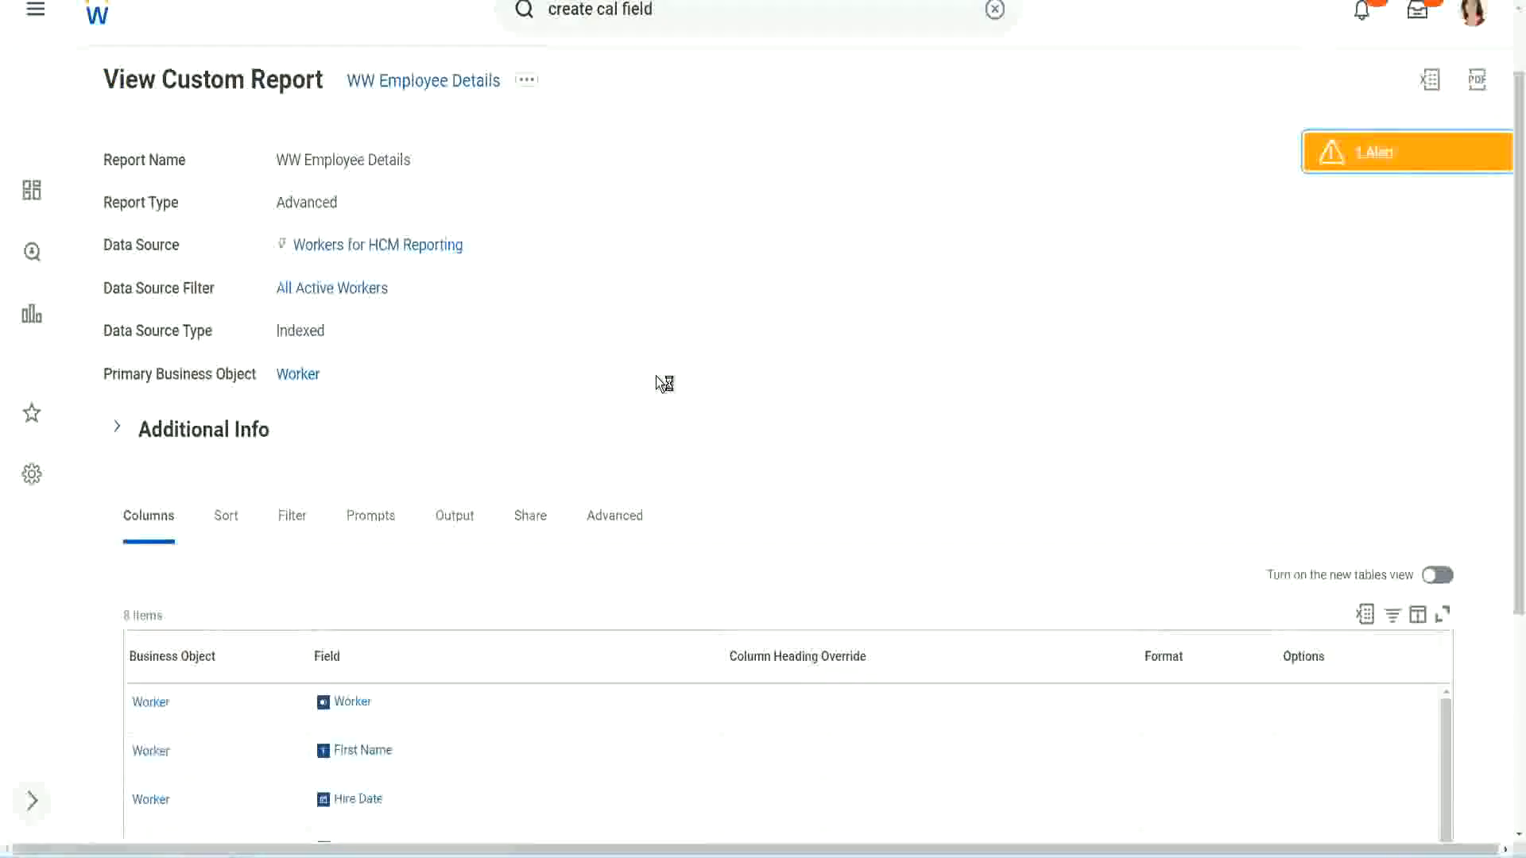
pyautogui.scroll(-4, 656, 375)
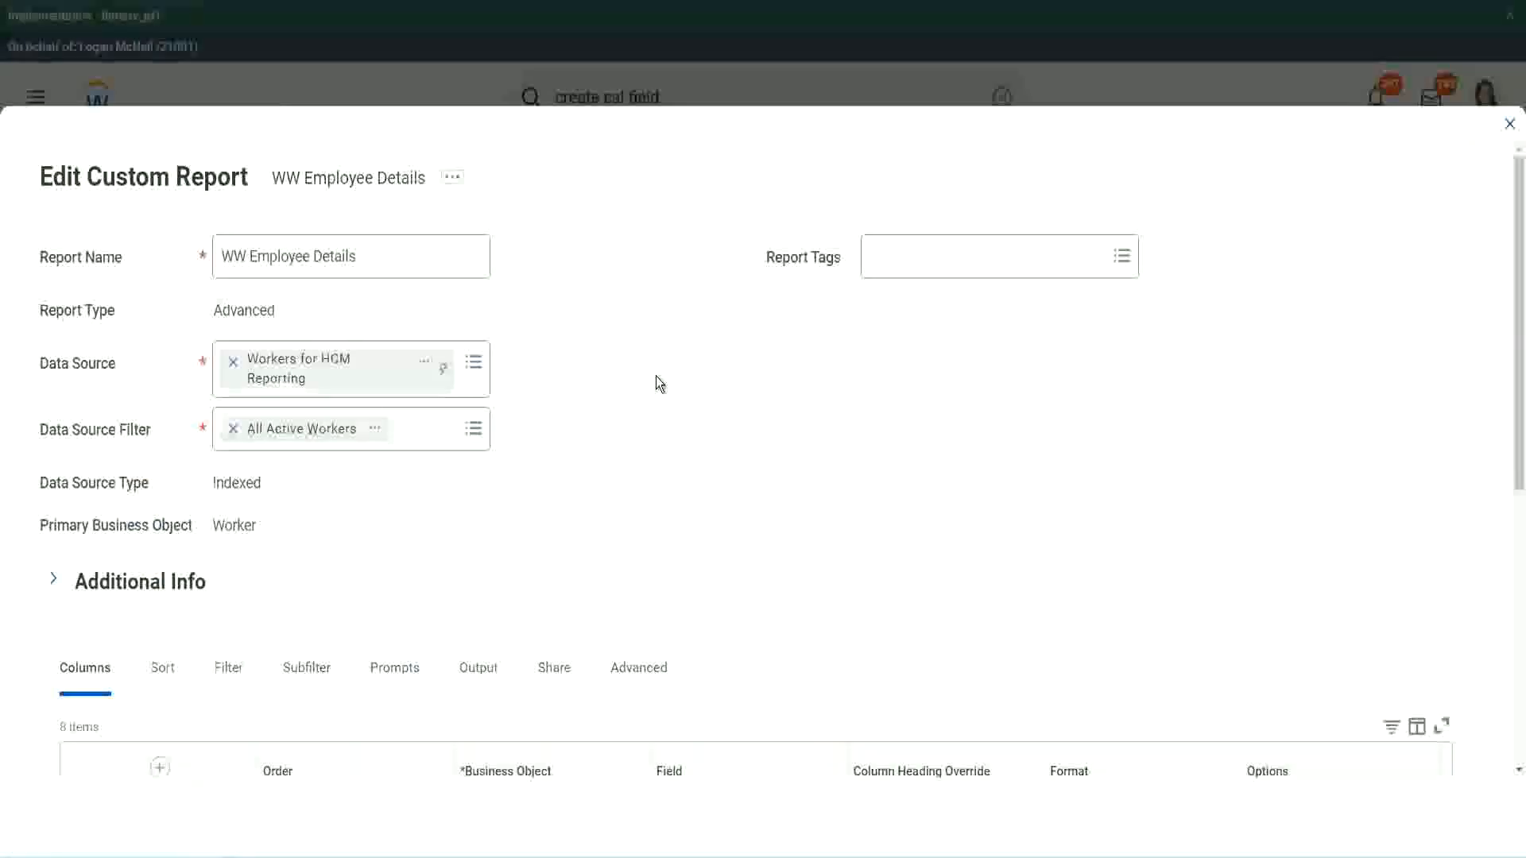
pyautogui.scroll(-8, 656, 383)
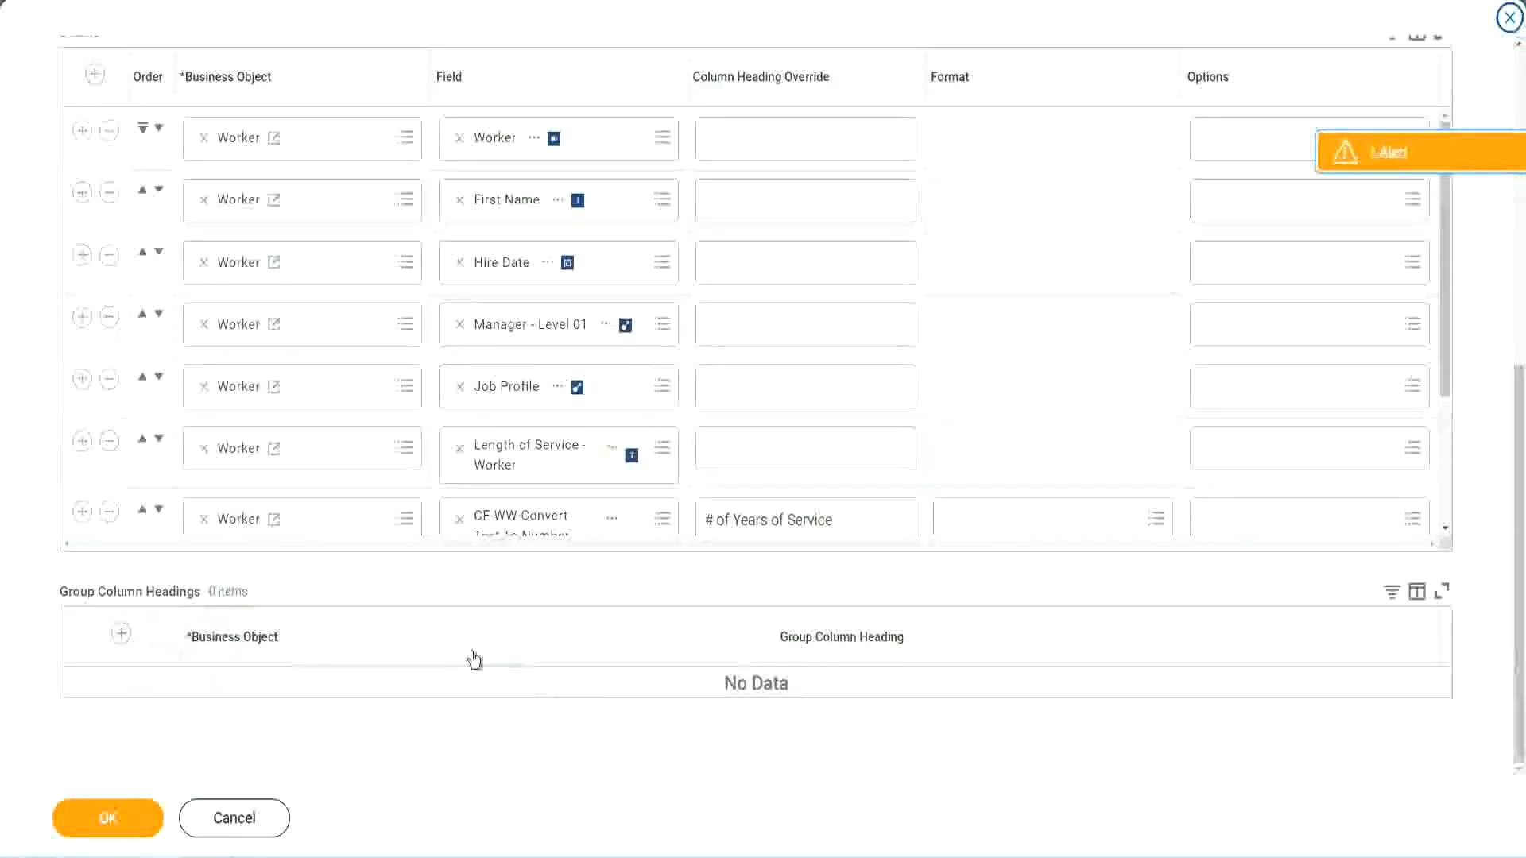
pyautogui.scroll(-2, 275, 436)
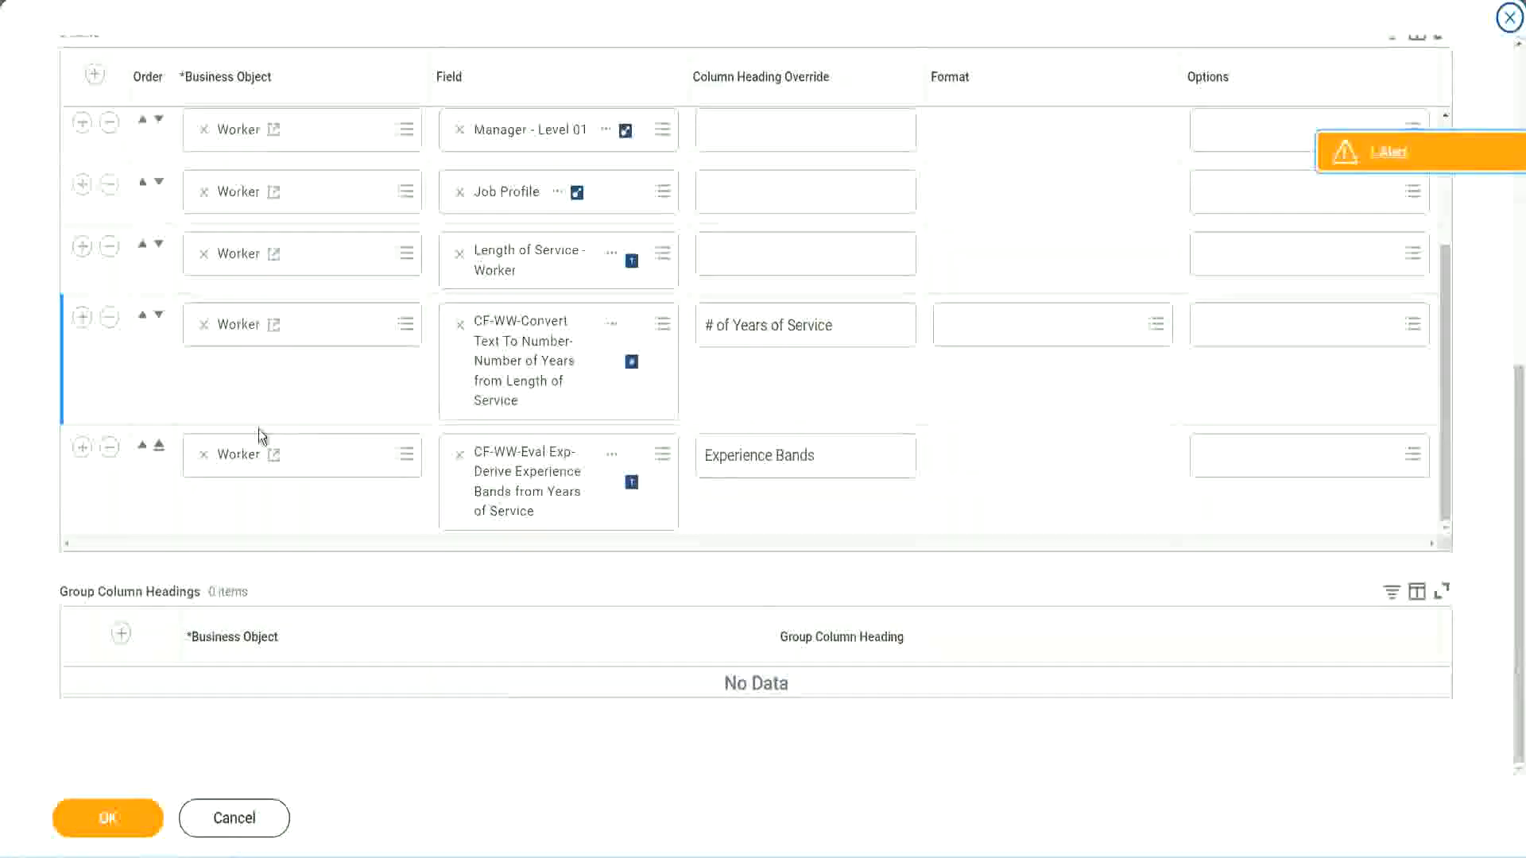
# Add a Worker column row after the last report column and fill its field search with the copied name of the existing Derive Experience Bands field
pyautogui.click(84, 450)
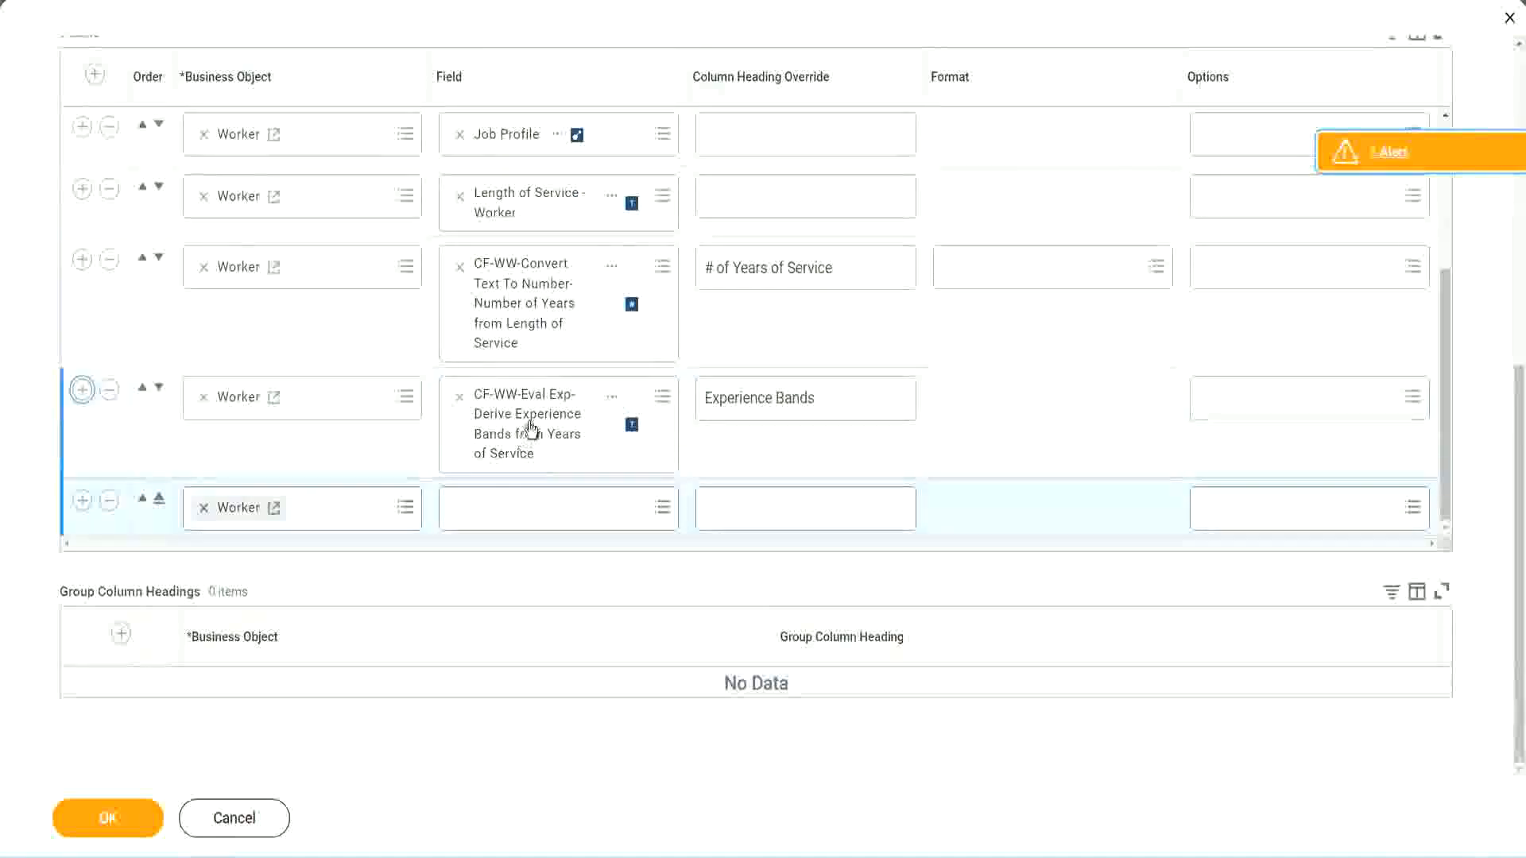
pyautogui.rightClick(529, 433)
pyautogui.click(576, 510)
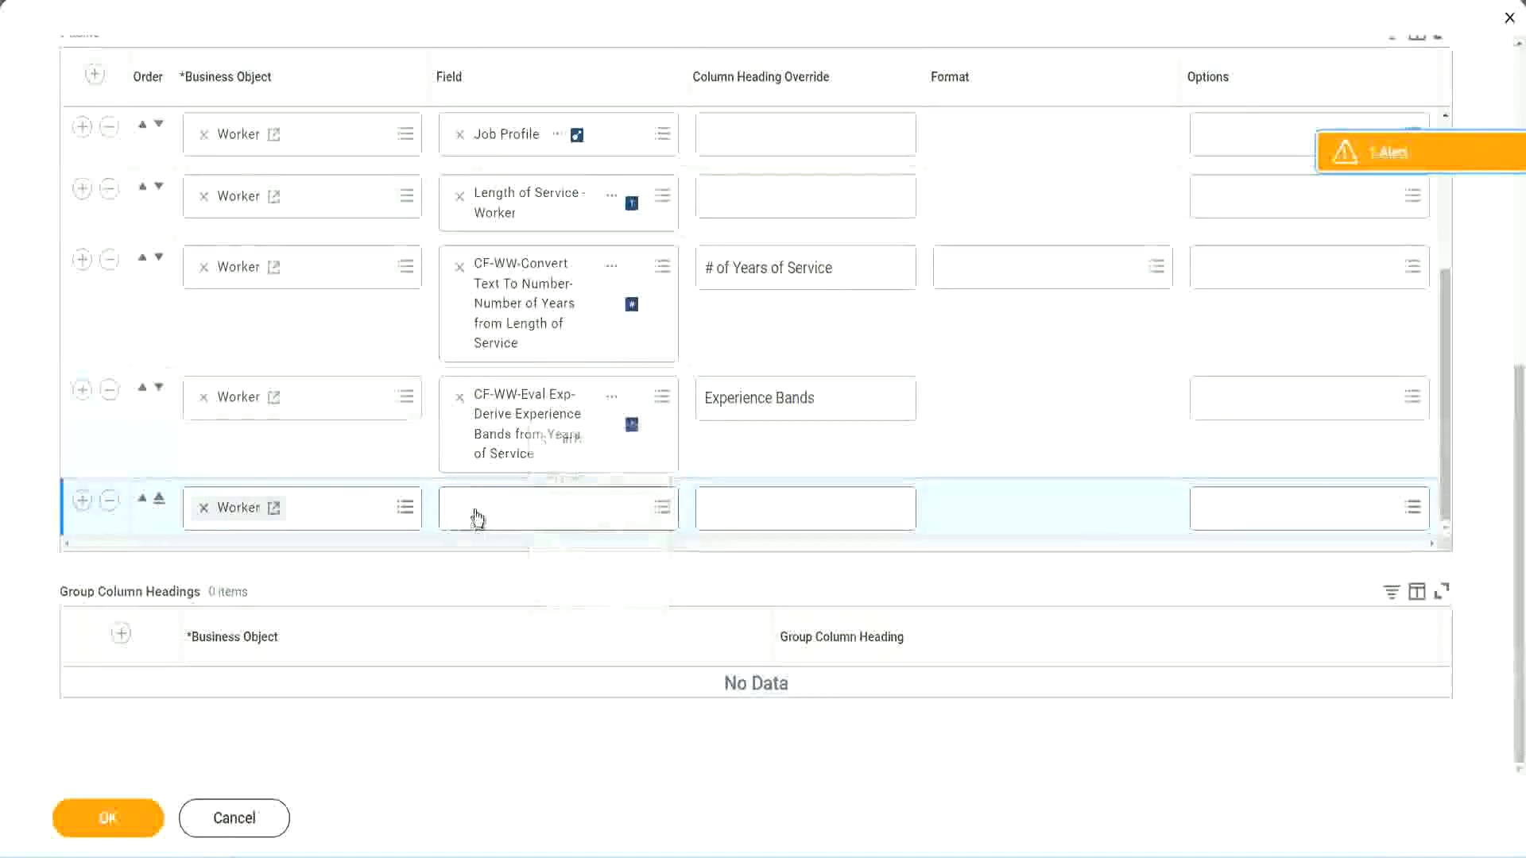
pyautogui.click(570, 521)
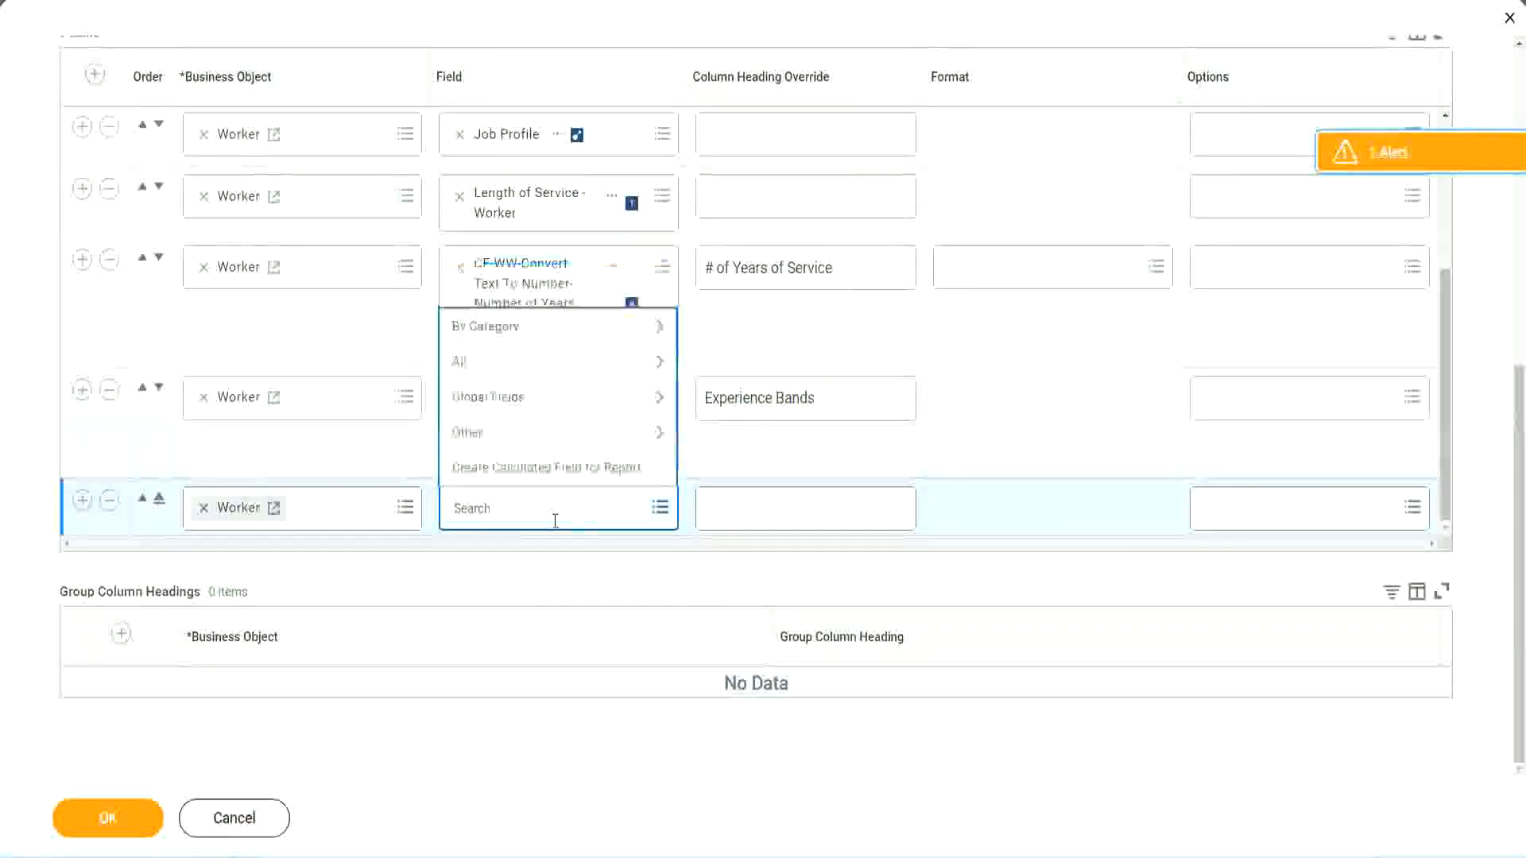
pyautogui.hotkey('ctrl', 'v')
pyautogui.moveTo(558, 503); pyautogui.dragTo(390, 506)
pyautogui.click(542, 510)
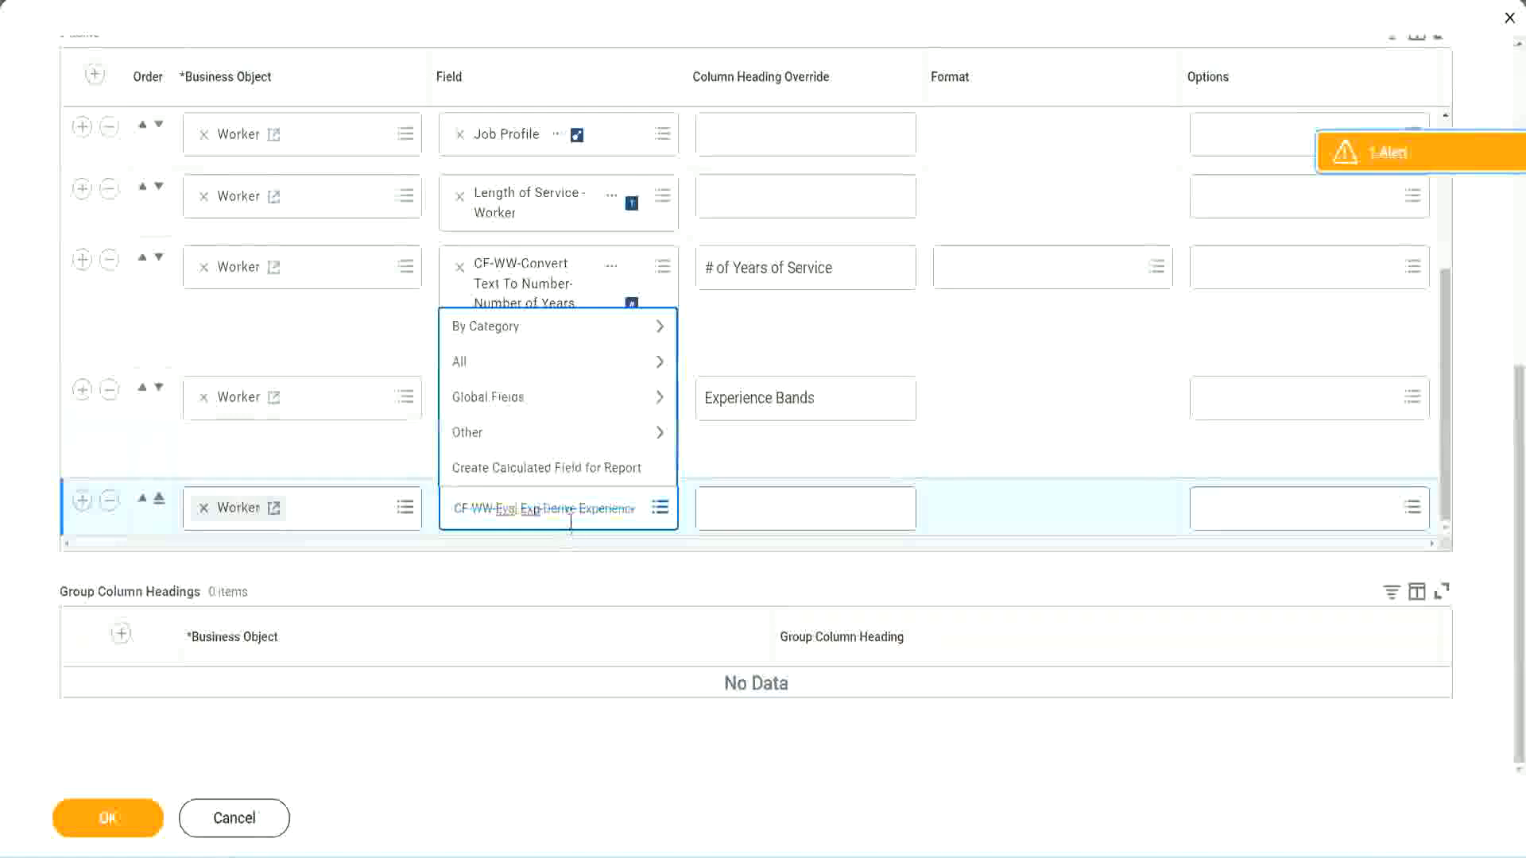
# Shorten the field search to "CF-WW-Eval Exp Band" and select CF-WW-Eval Exp Band-Determine Experience Bands from Years of Service
pyautogui.write('Band')
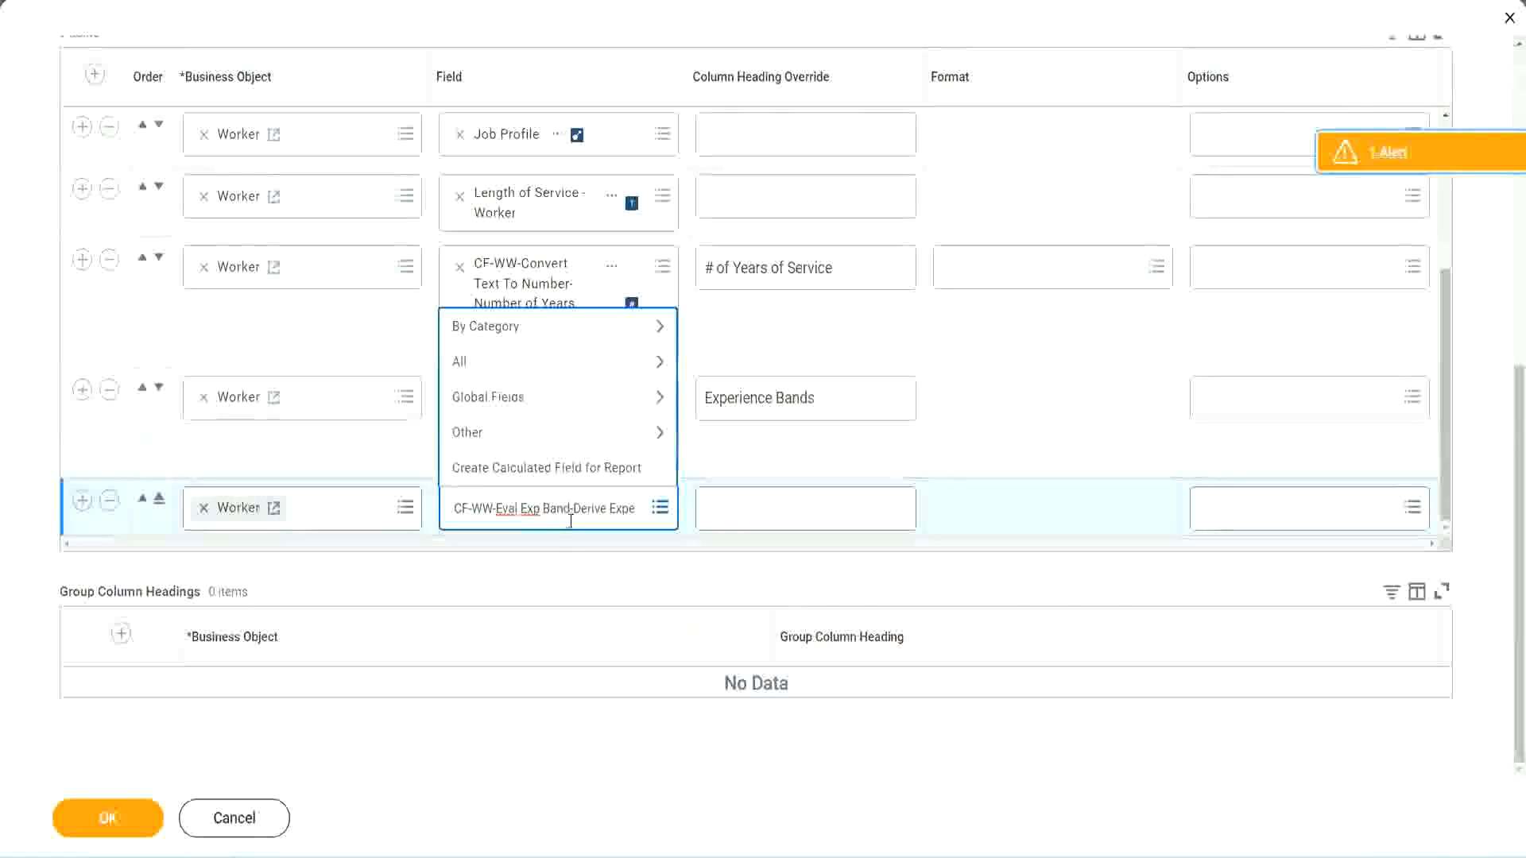
pyautogui.press('Delete')
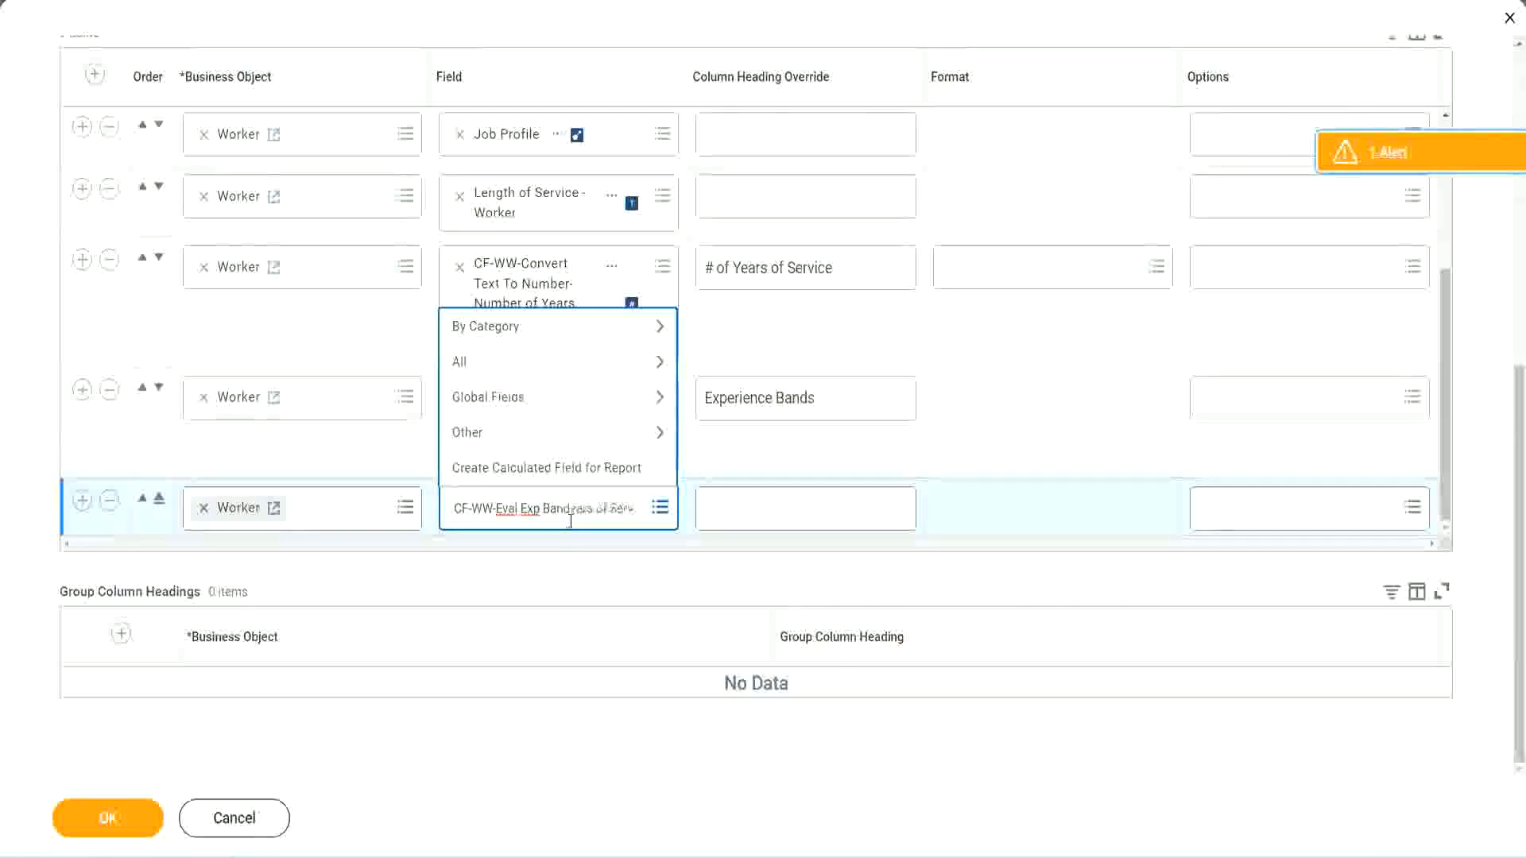
pyautogui.press('Delete')
pyautogui.press('Delete')
pyautogui.press('Delete')
pyautogui.press('Delete')
pyautogui.press('Delete')
pyautogui.press('Delete')
pyautogui.press('Delete')
pyautogui.press('Delete')
pyautogui.press('Delete')
pyautogui.press('Delete')
pyautogui.press('Delete')
pyautogui.press('Delete')
pyautogui.press('Delete')
pyautogui.press('Delete')
pyautogui.press('Delete')
pyautogui.press('Delete')
pyautogui.press('Delete')
pyautogui.press('Delete')
pyautogui.press('Delete')
pyautogui.press('Delete')
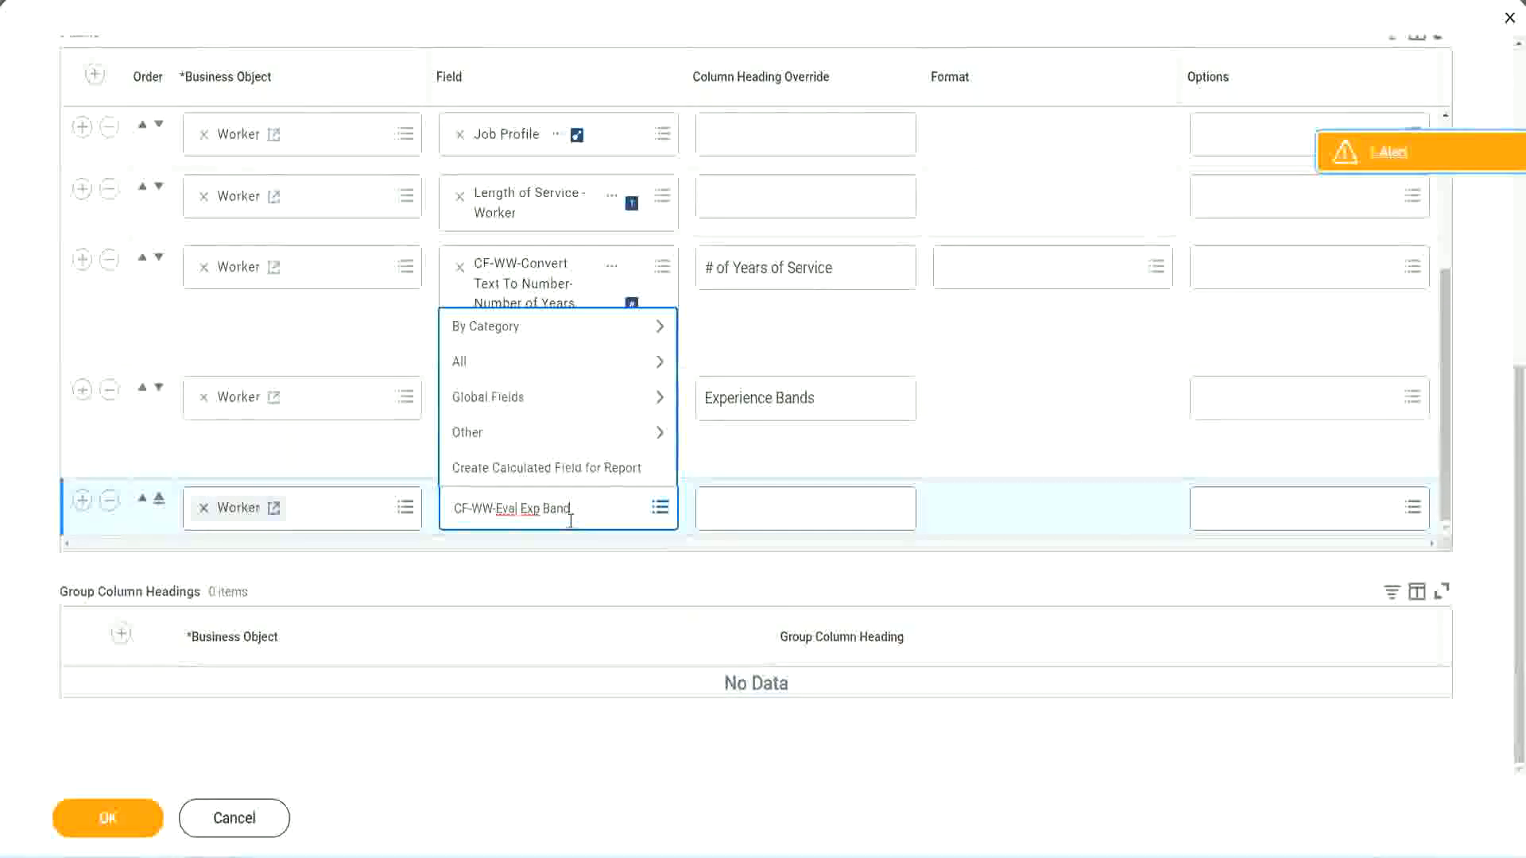
pyautogui.press('Return')
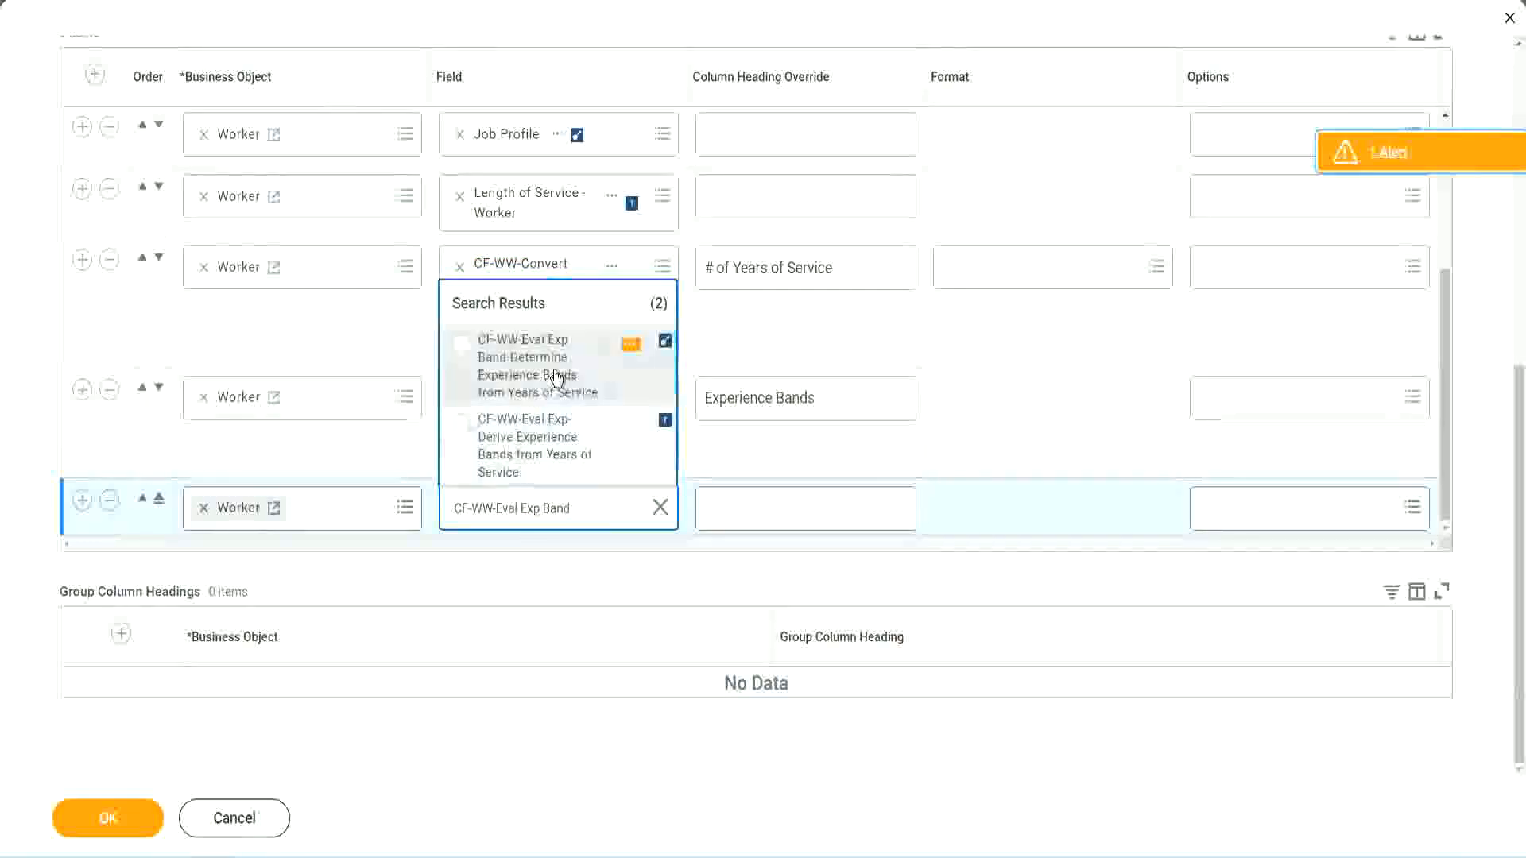
pyautogui.click(556, 376)
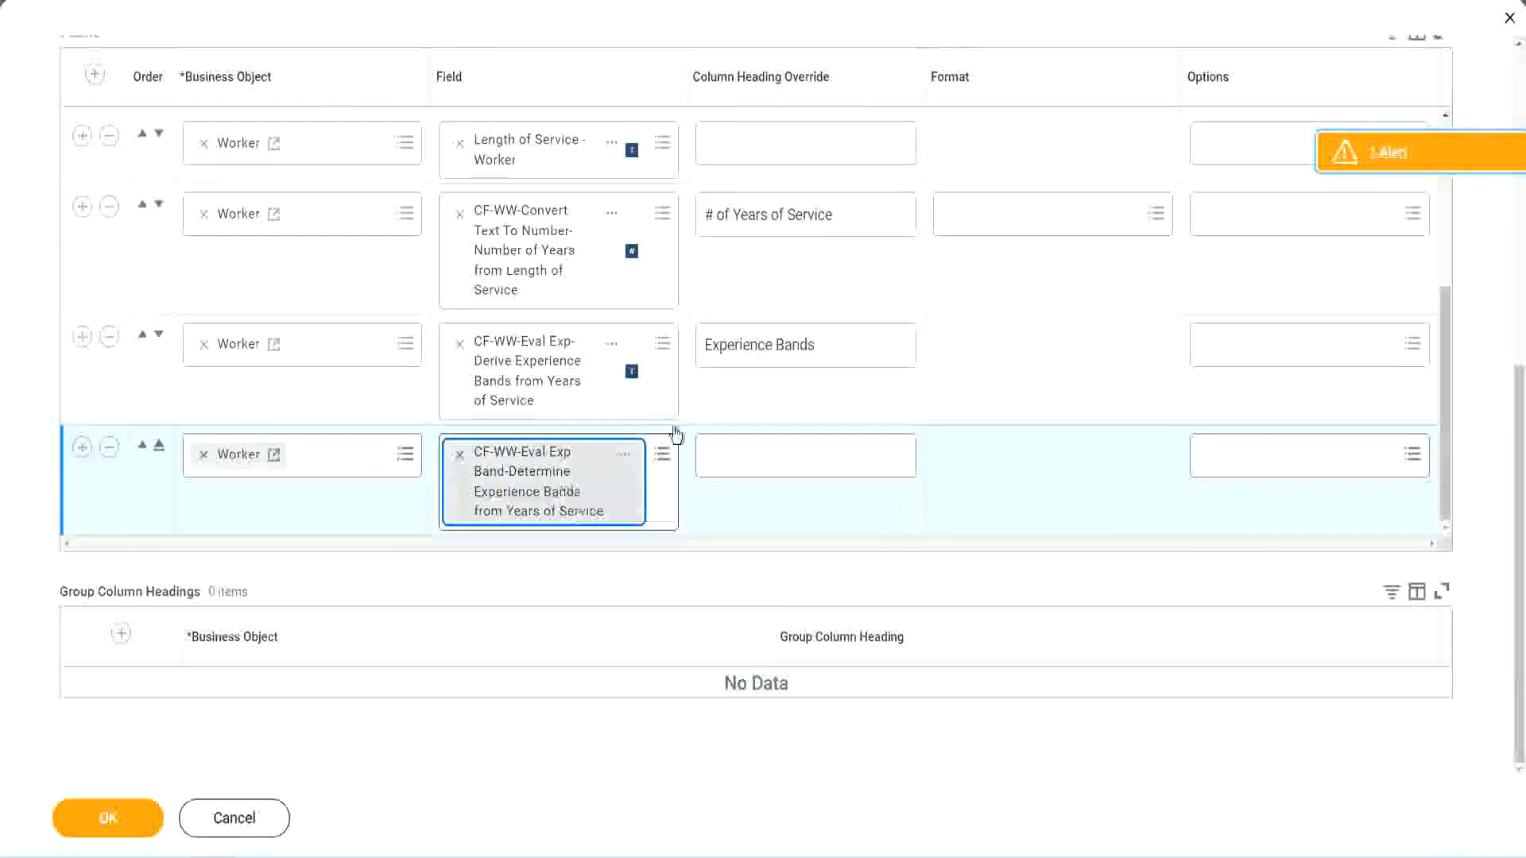
# Set the new column's heading override to "Experience Bands (Eval Exp Bands)", reusing the heading text of the column above
pyautogui.click(839, 346)
pyautogui.hotkey('ctrl', 'c')
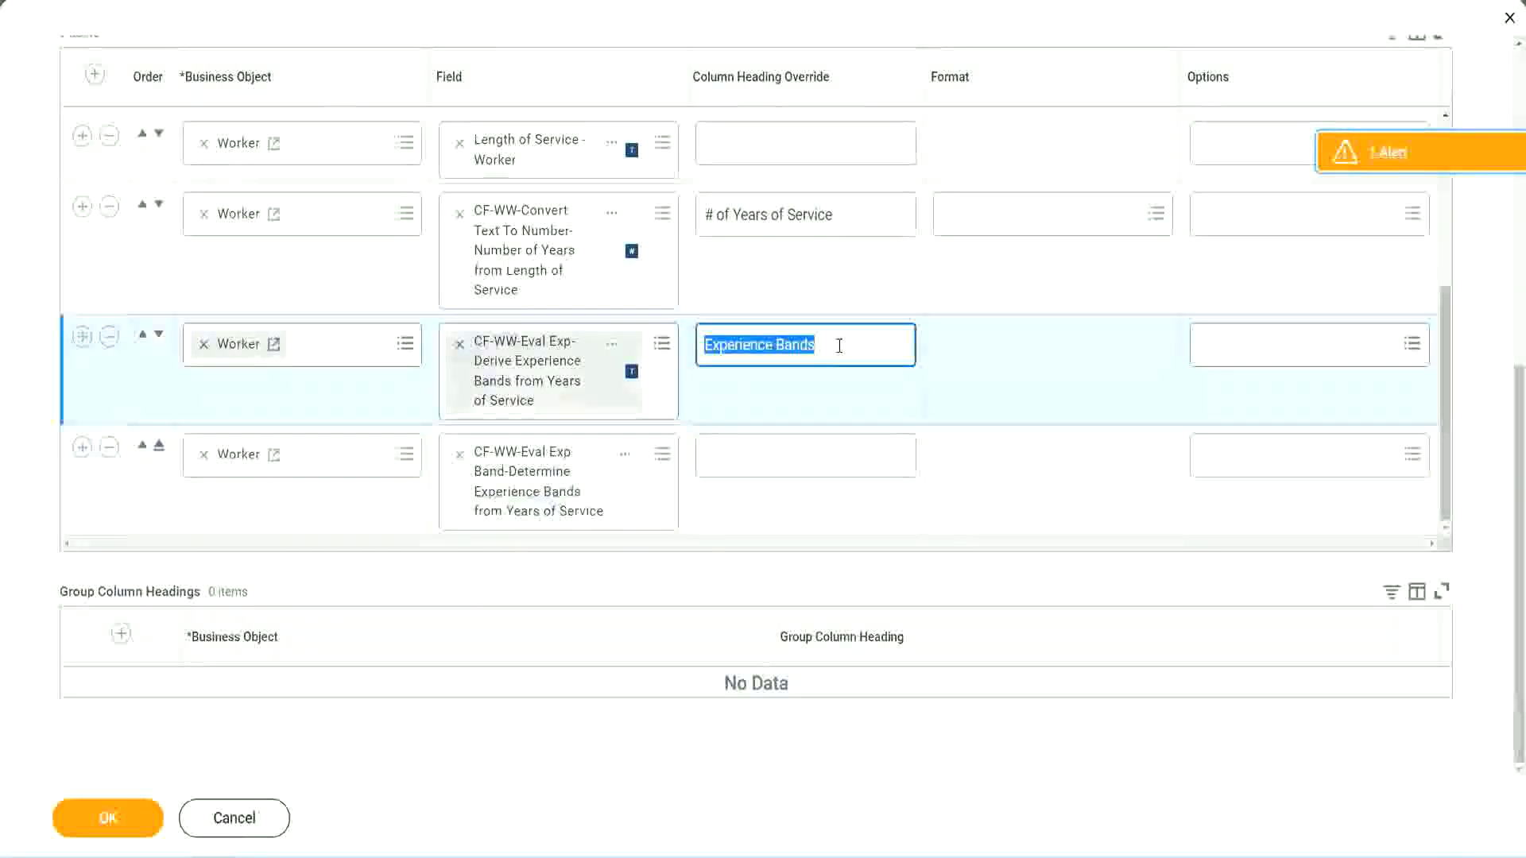
pyautogui.click(741, 454)
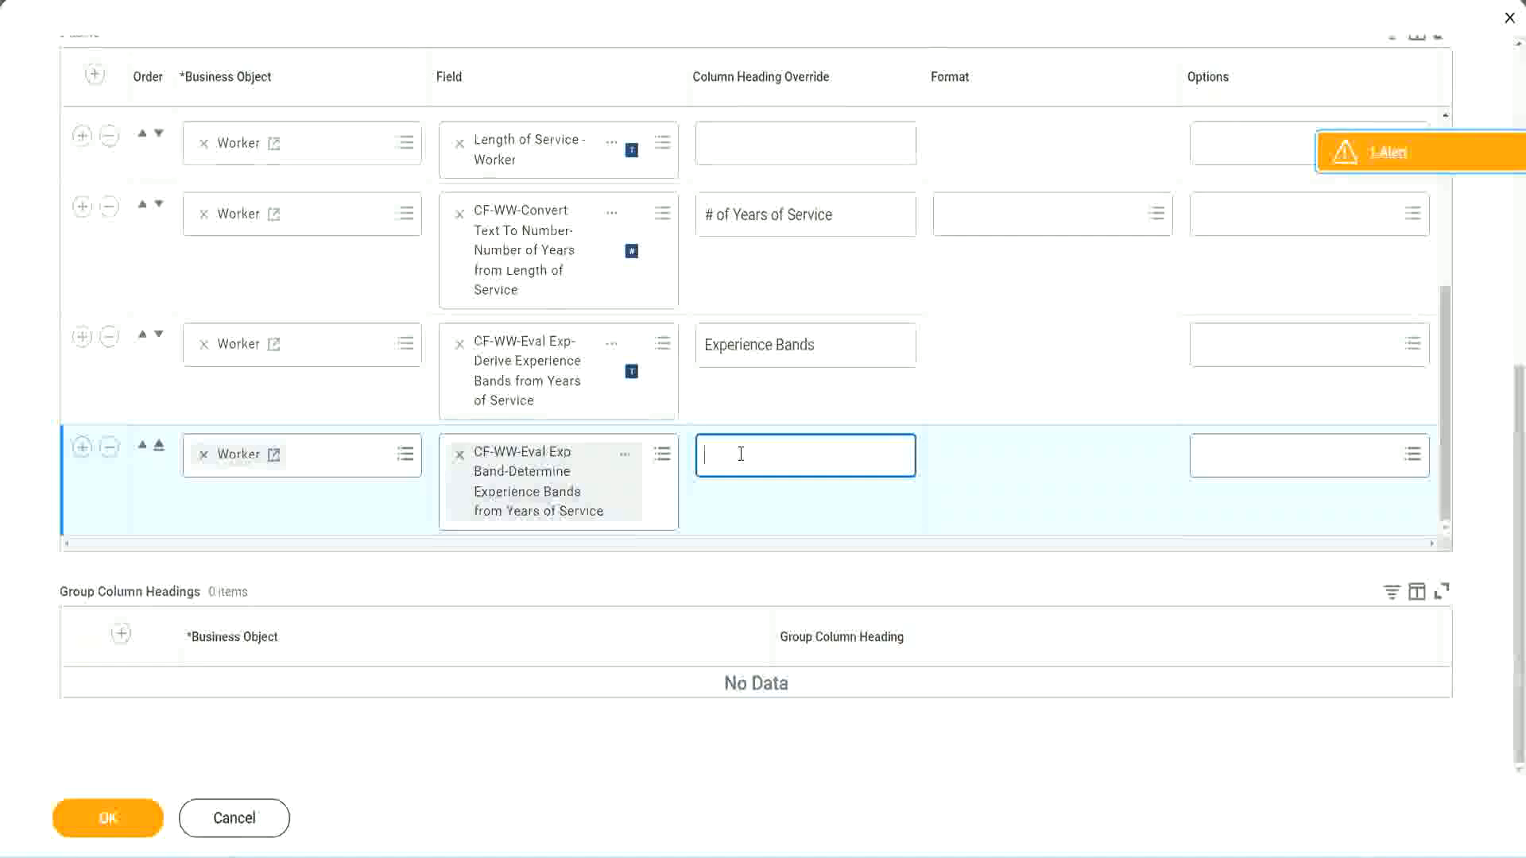
pyautogui.hotkey('ctrl', 'v')
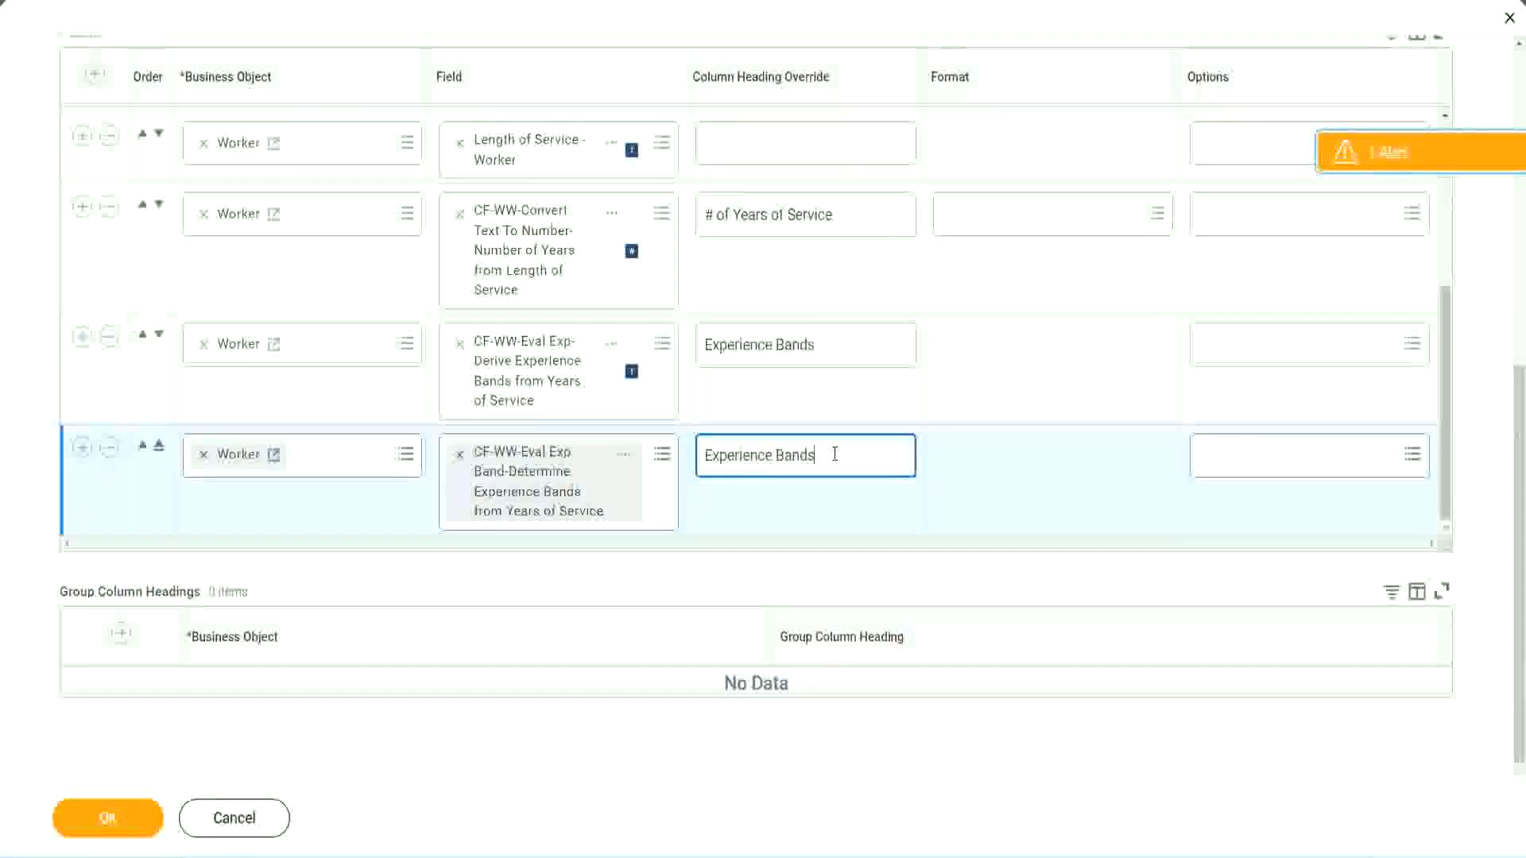
pyautogui.write('(')
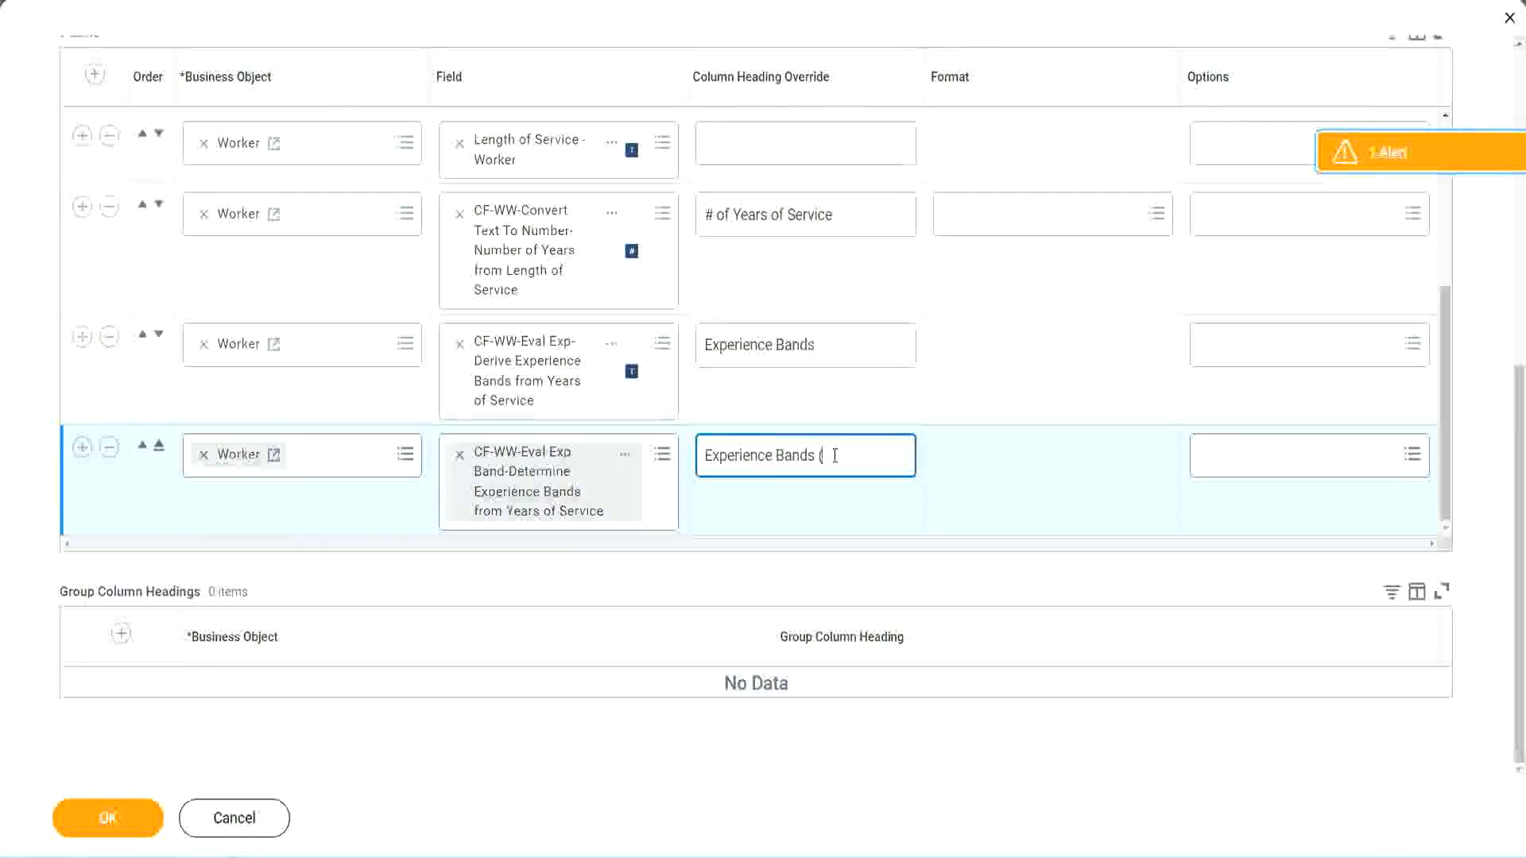
pyautogui.write('Eval Exp')
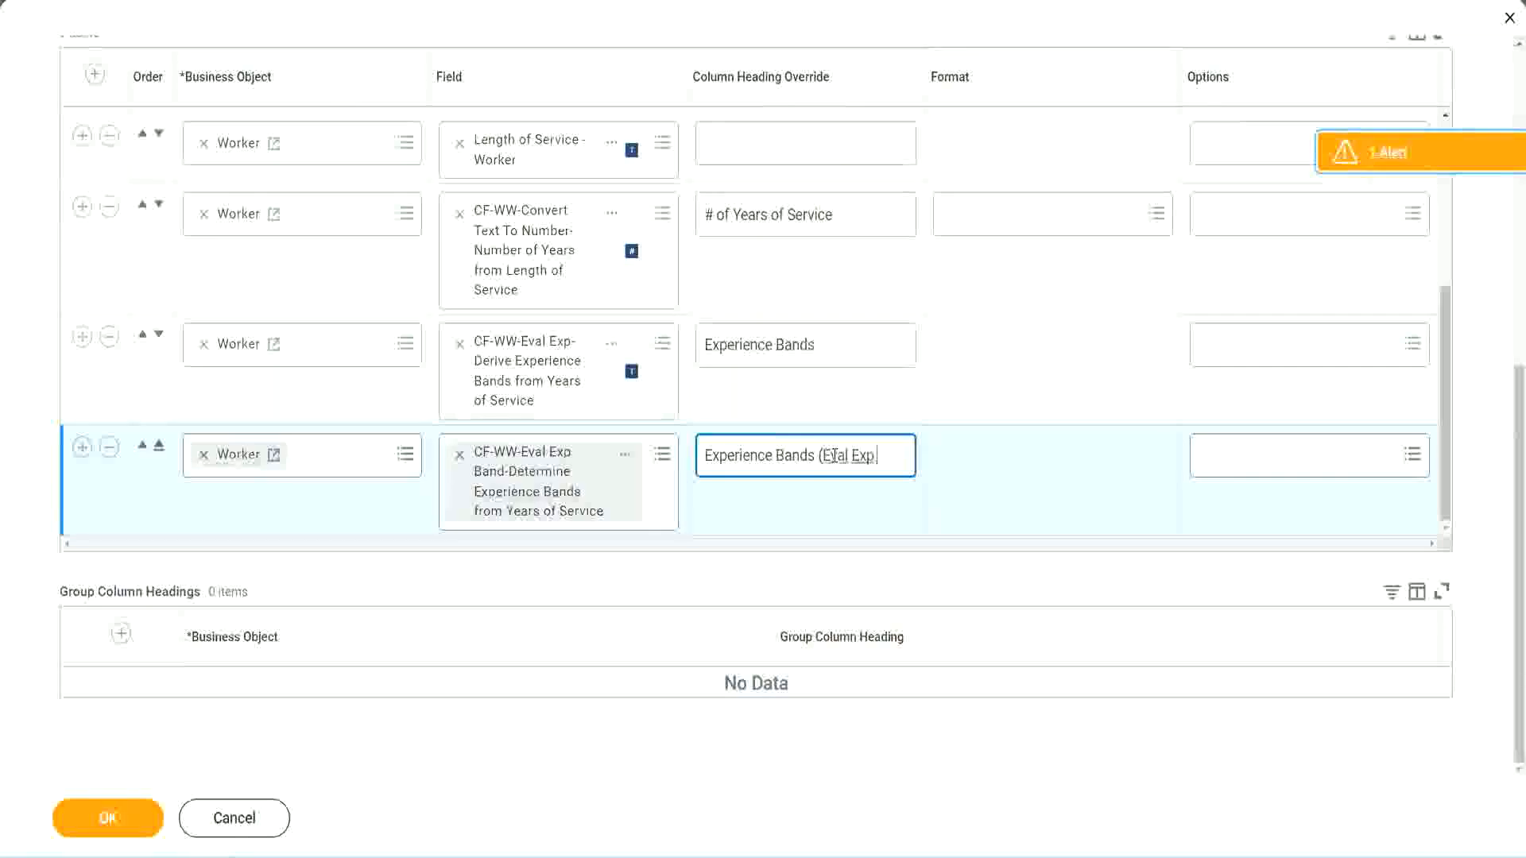
pyautogui.write(' Bands)')
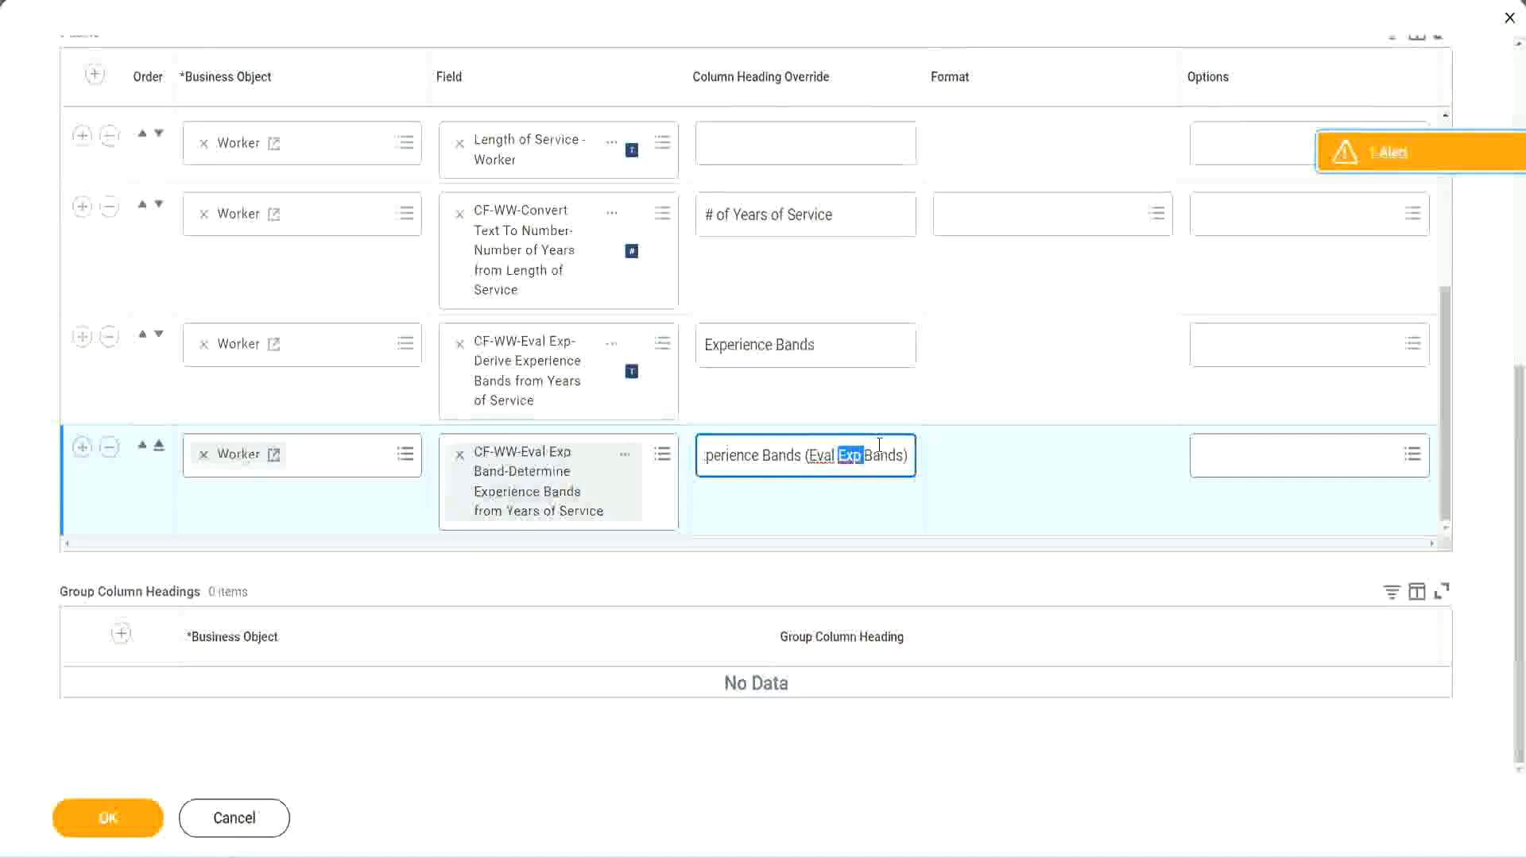
# Save the WW Employee Details report changes and run the report
pyautogui.click(111, 820)
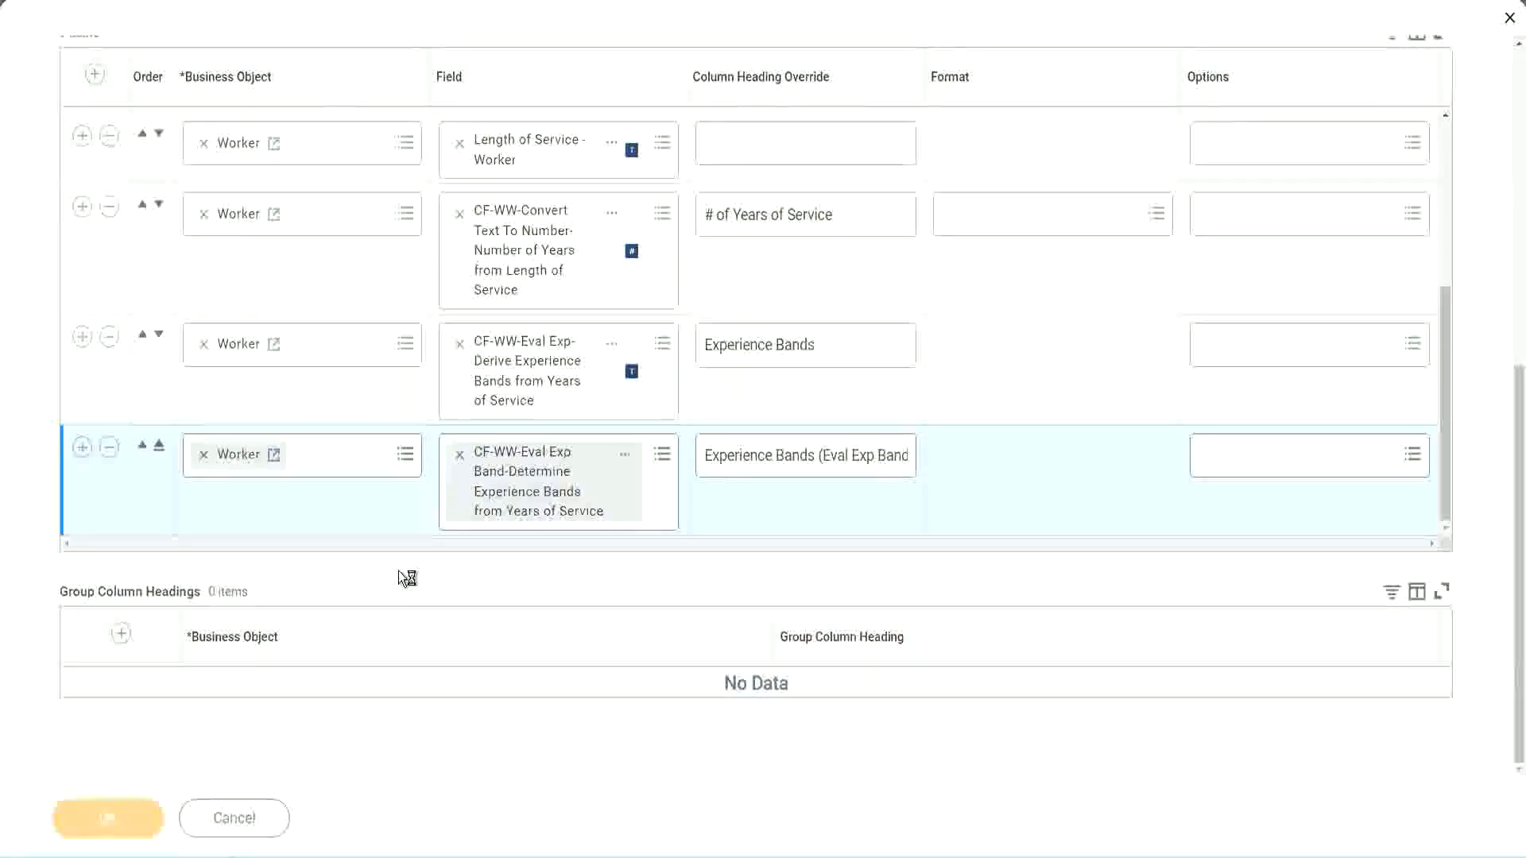
pyautogui.click(177, 805)
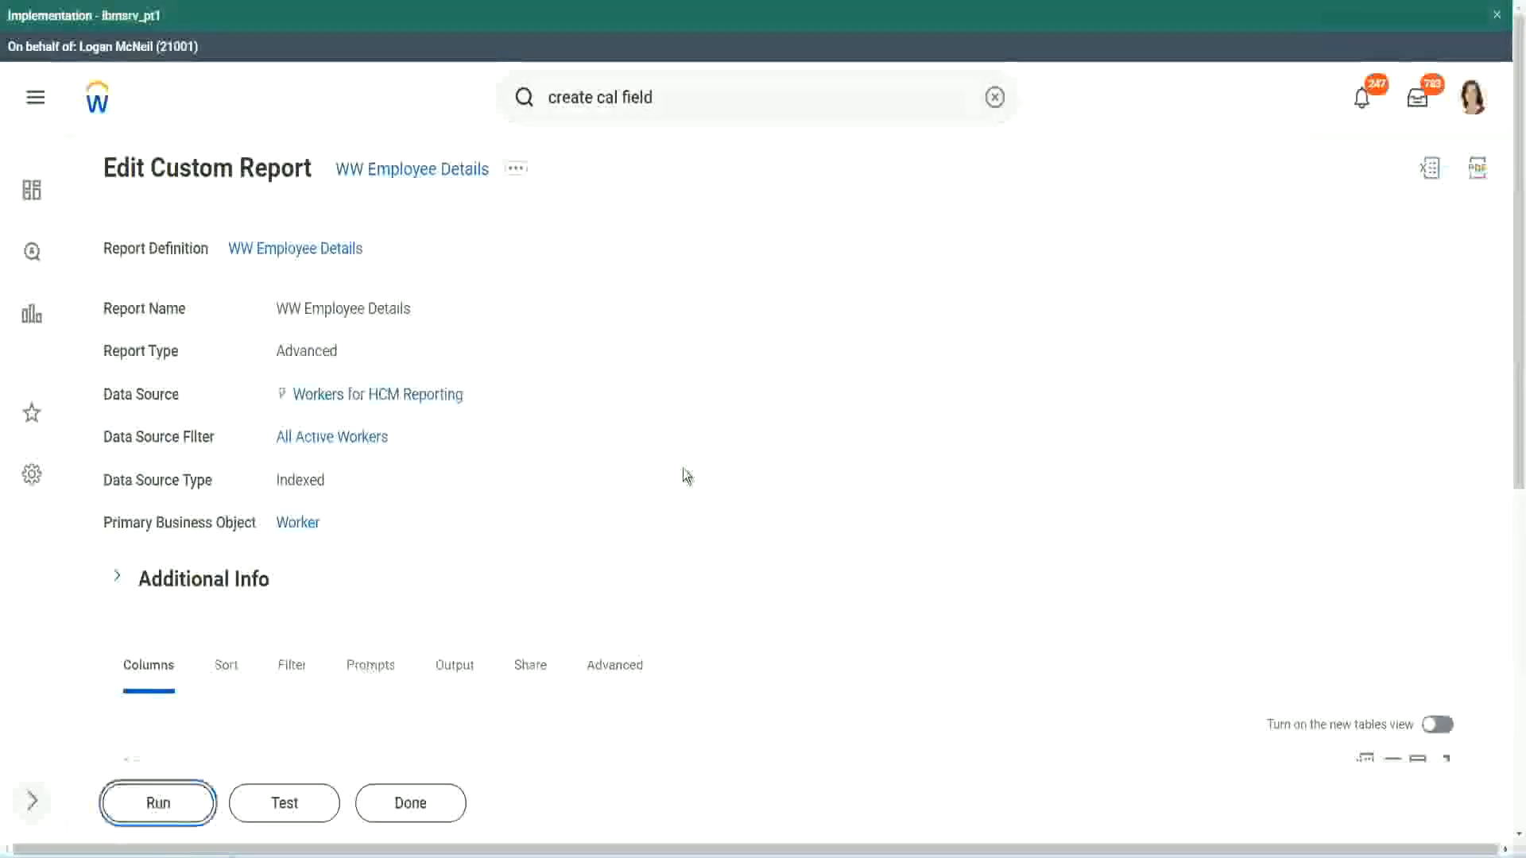